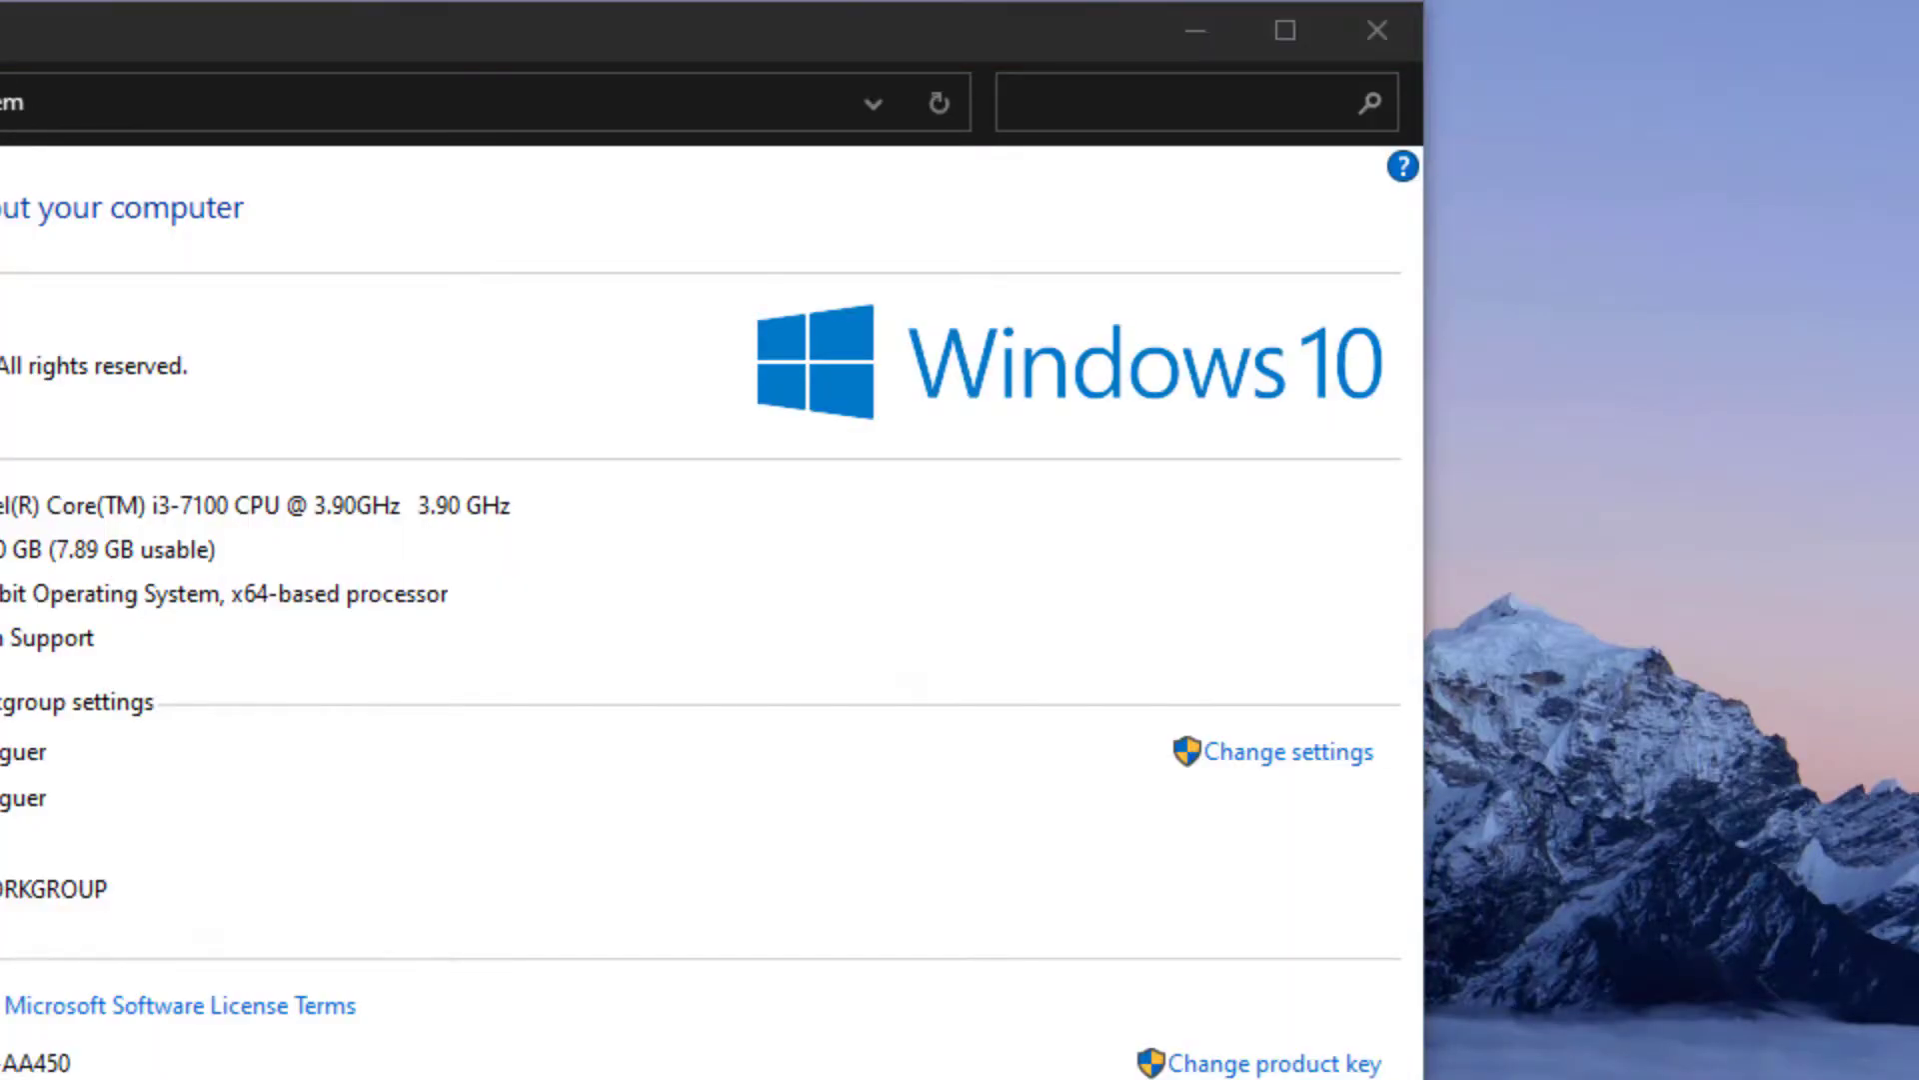
# Review the path entries in Environment Variables, then close it and the System window.
pyautogui.hotkey('alt', 'n')
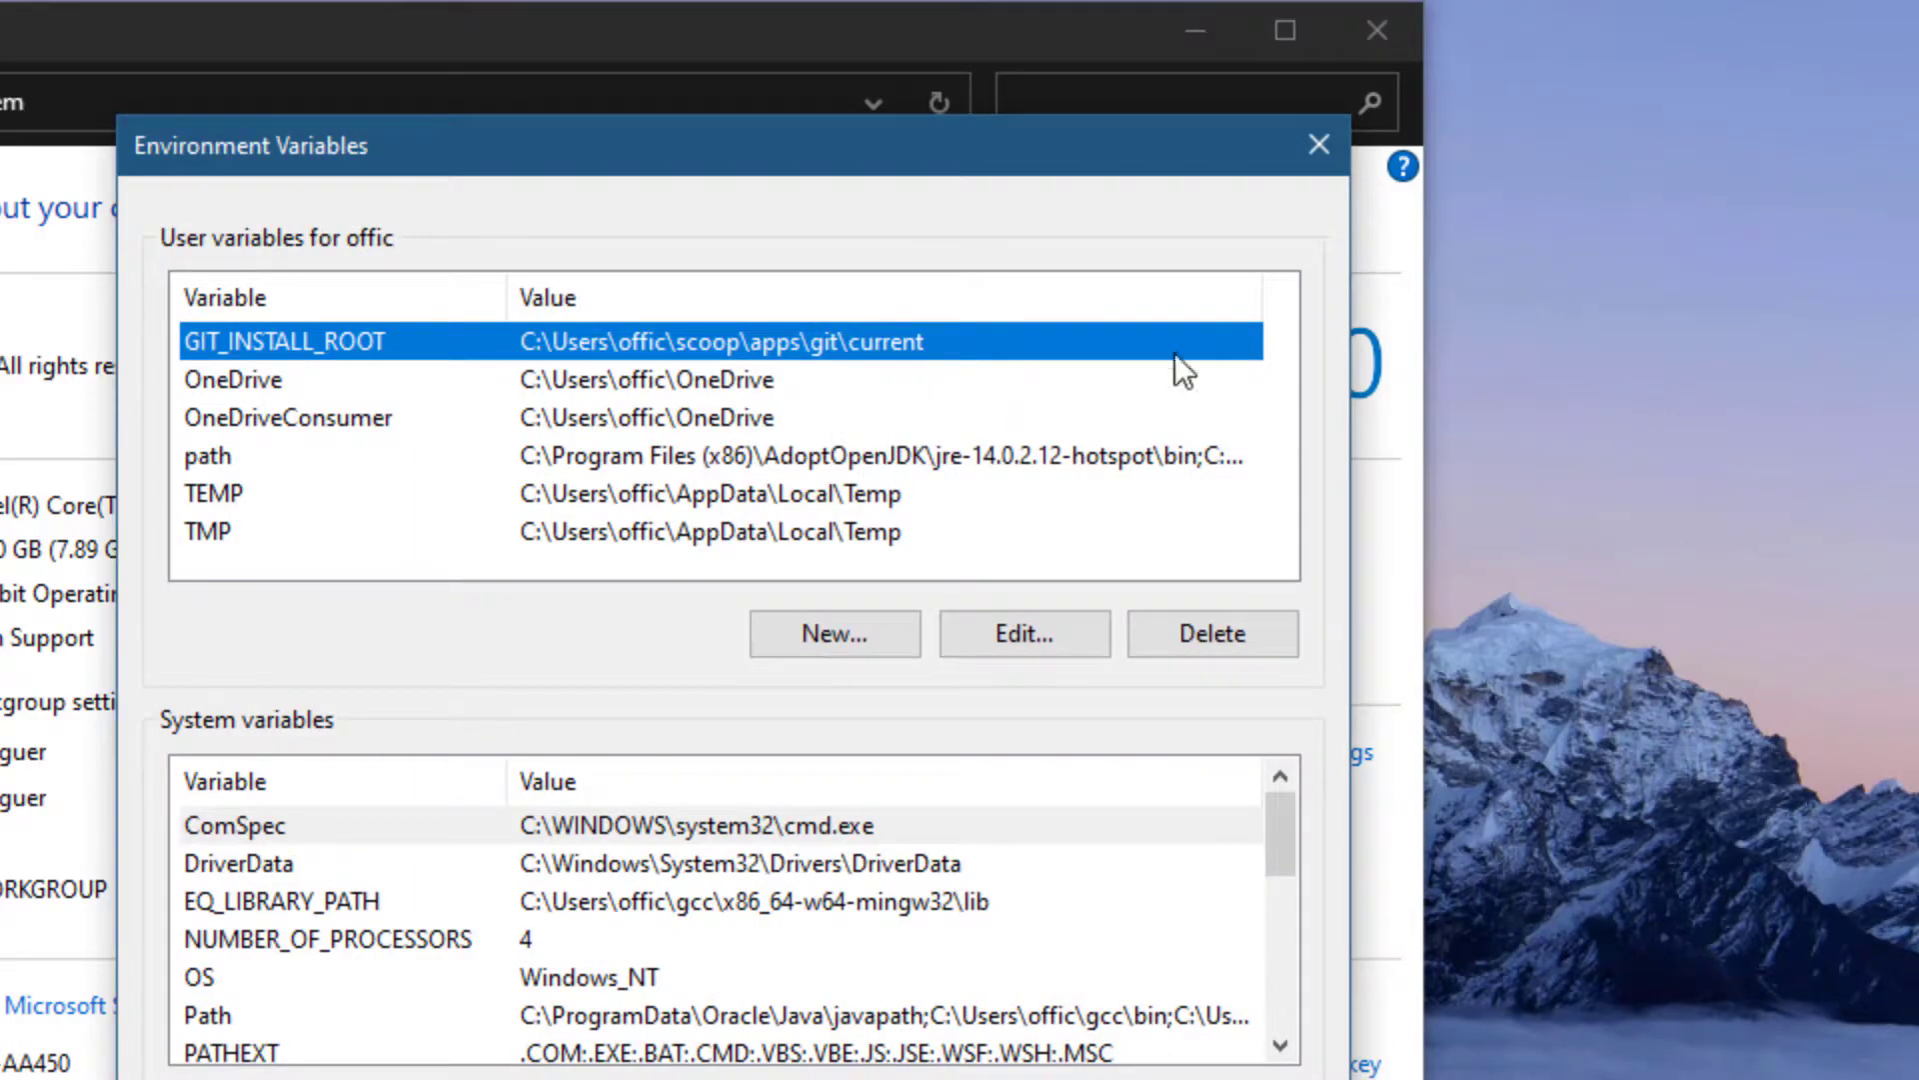
pyautogui.click(1320, 148)
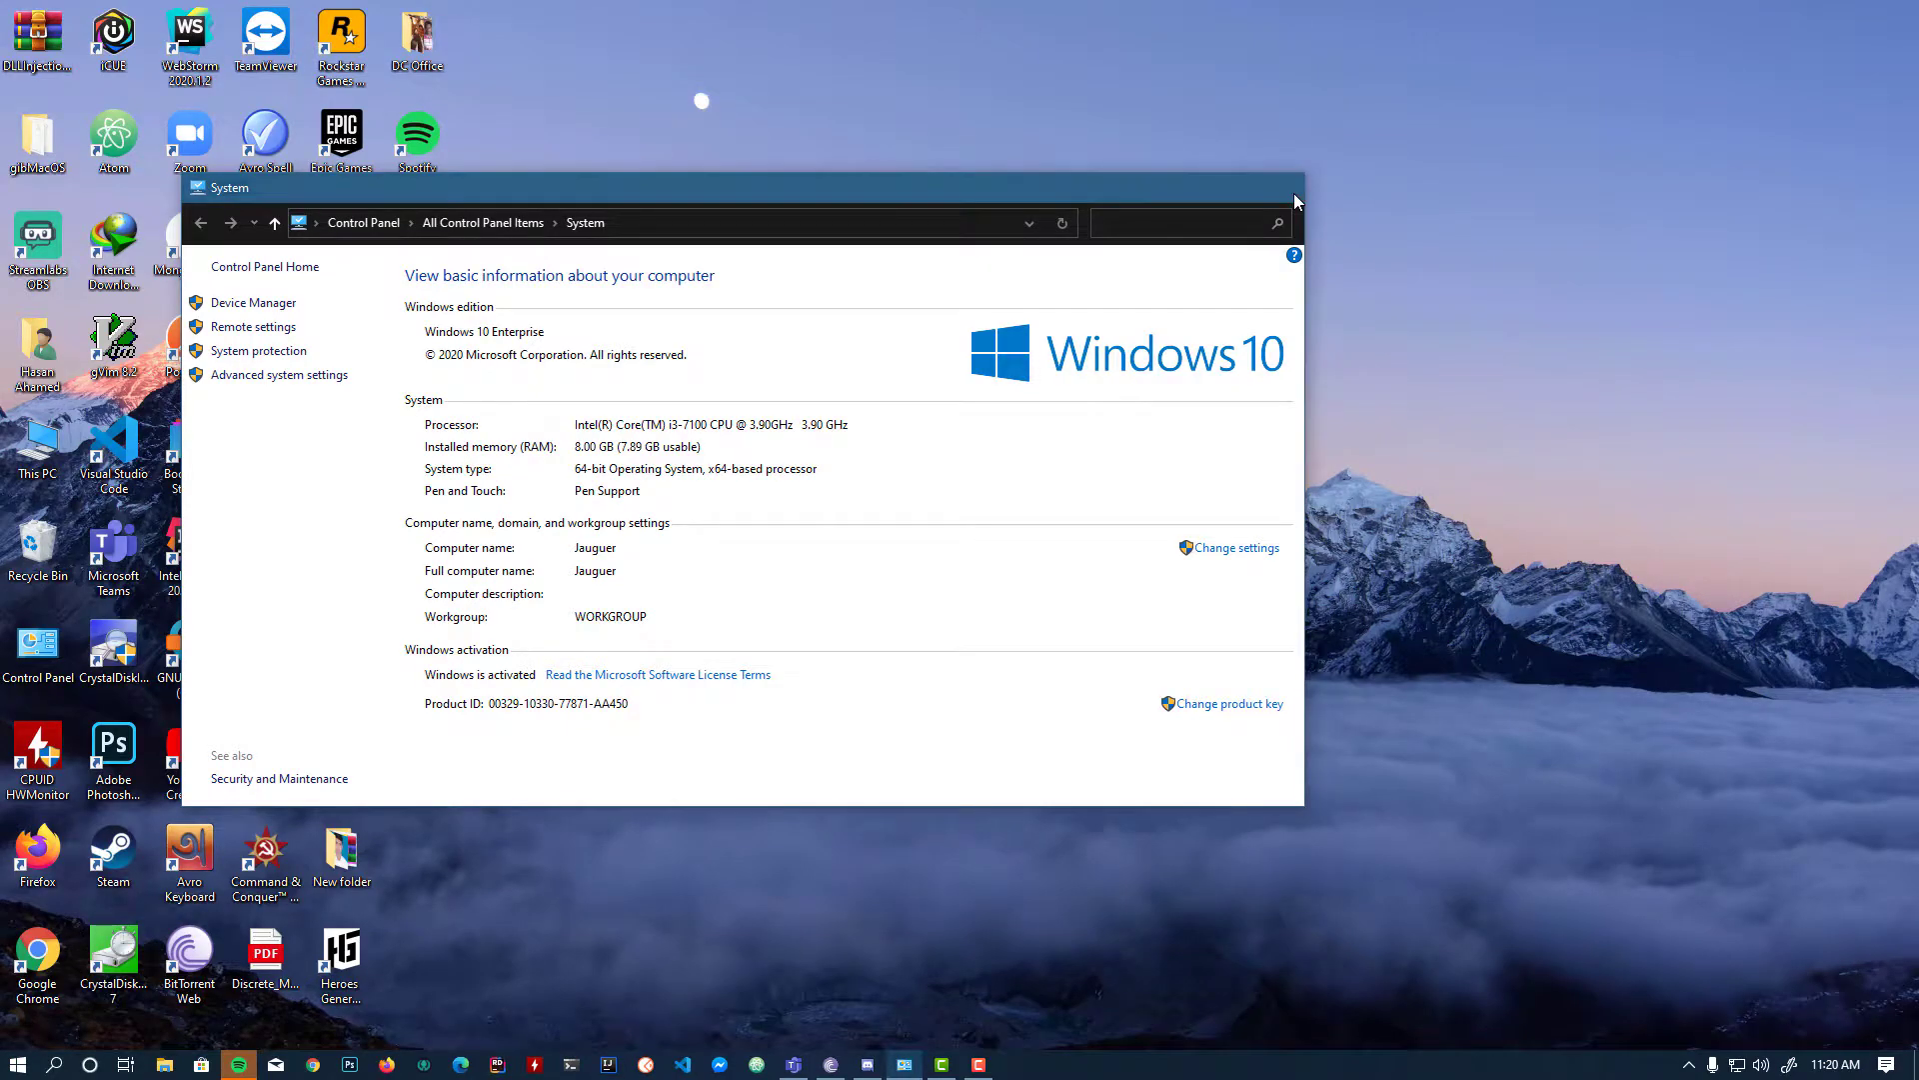
pyautogui.click(1296, 196)
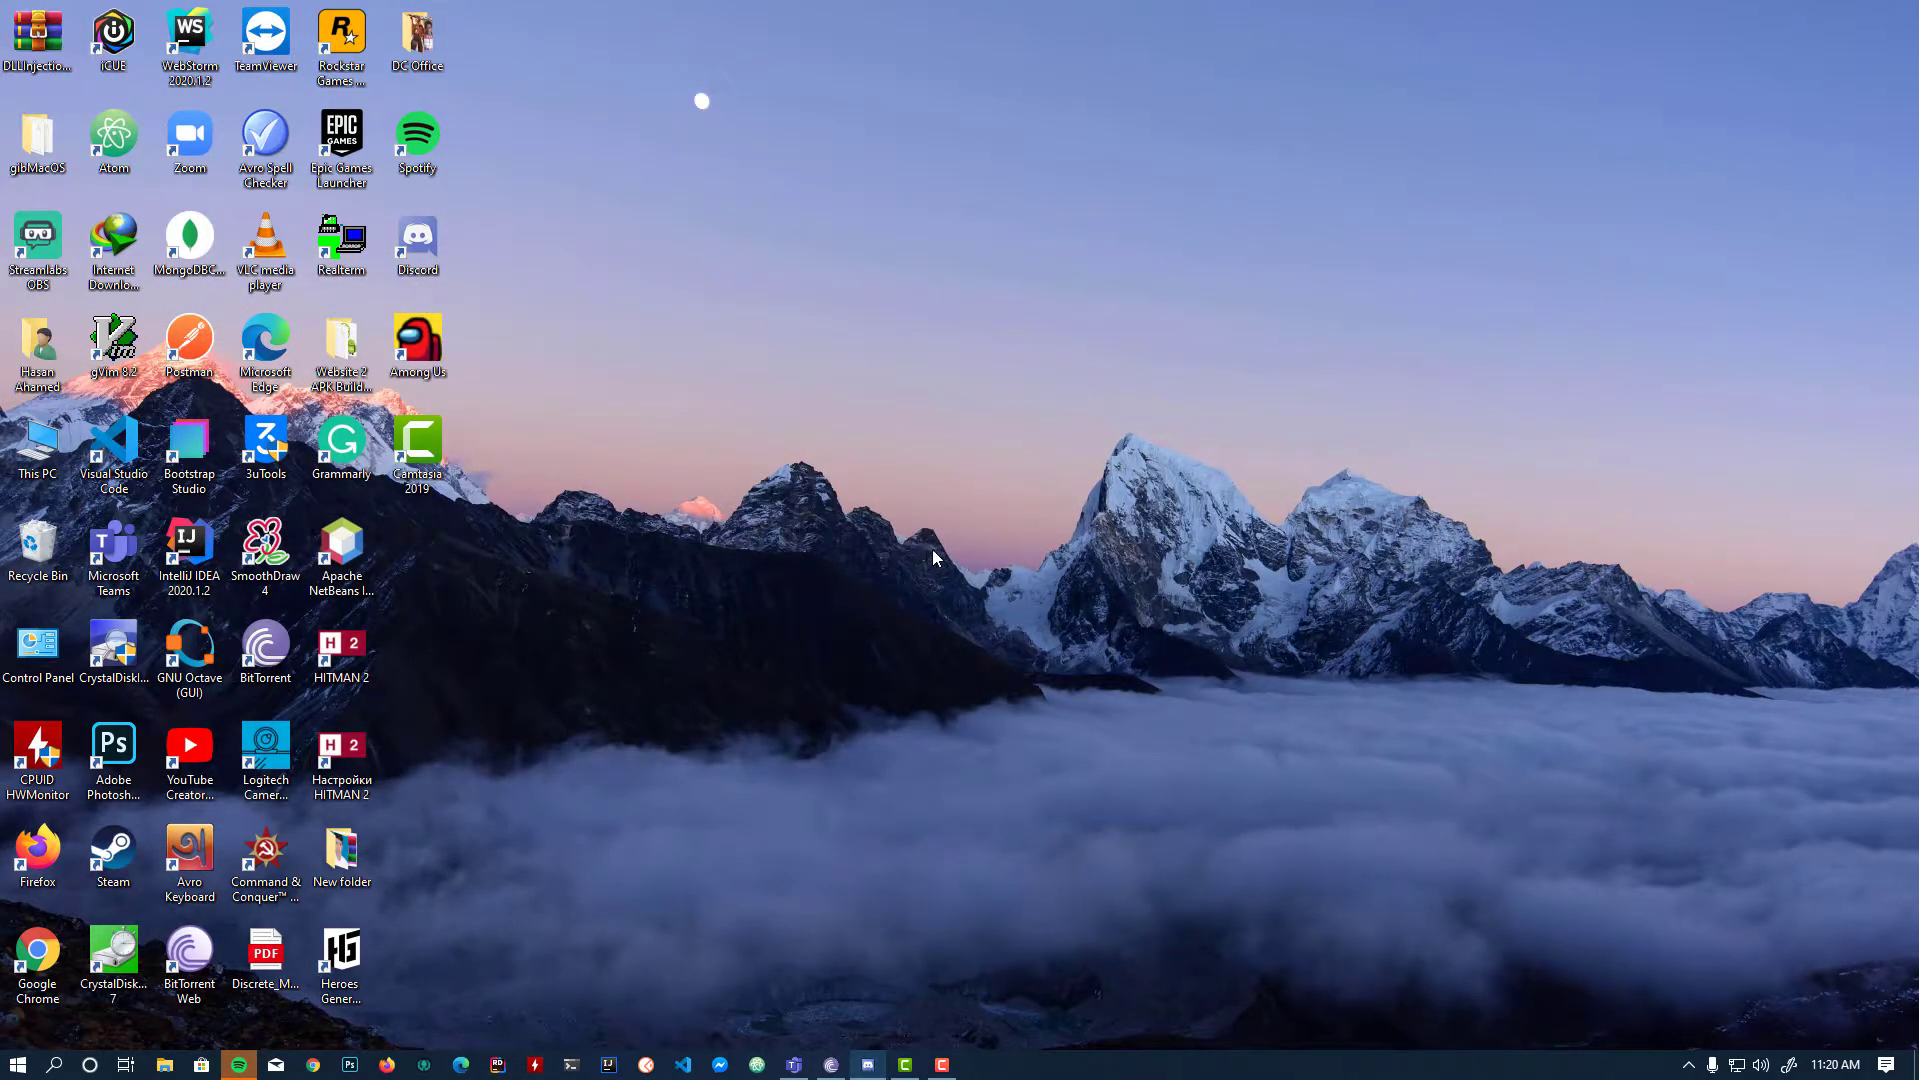
# In a new Command Prompt, confirm javac --version and java --version both fail, then close it.
pyautogui.press('super+r')
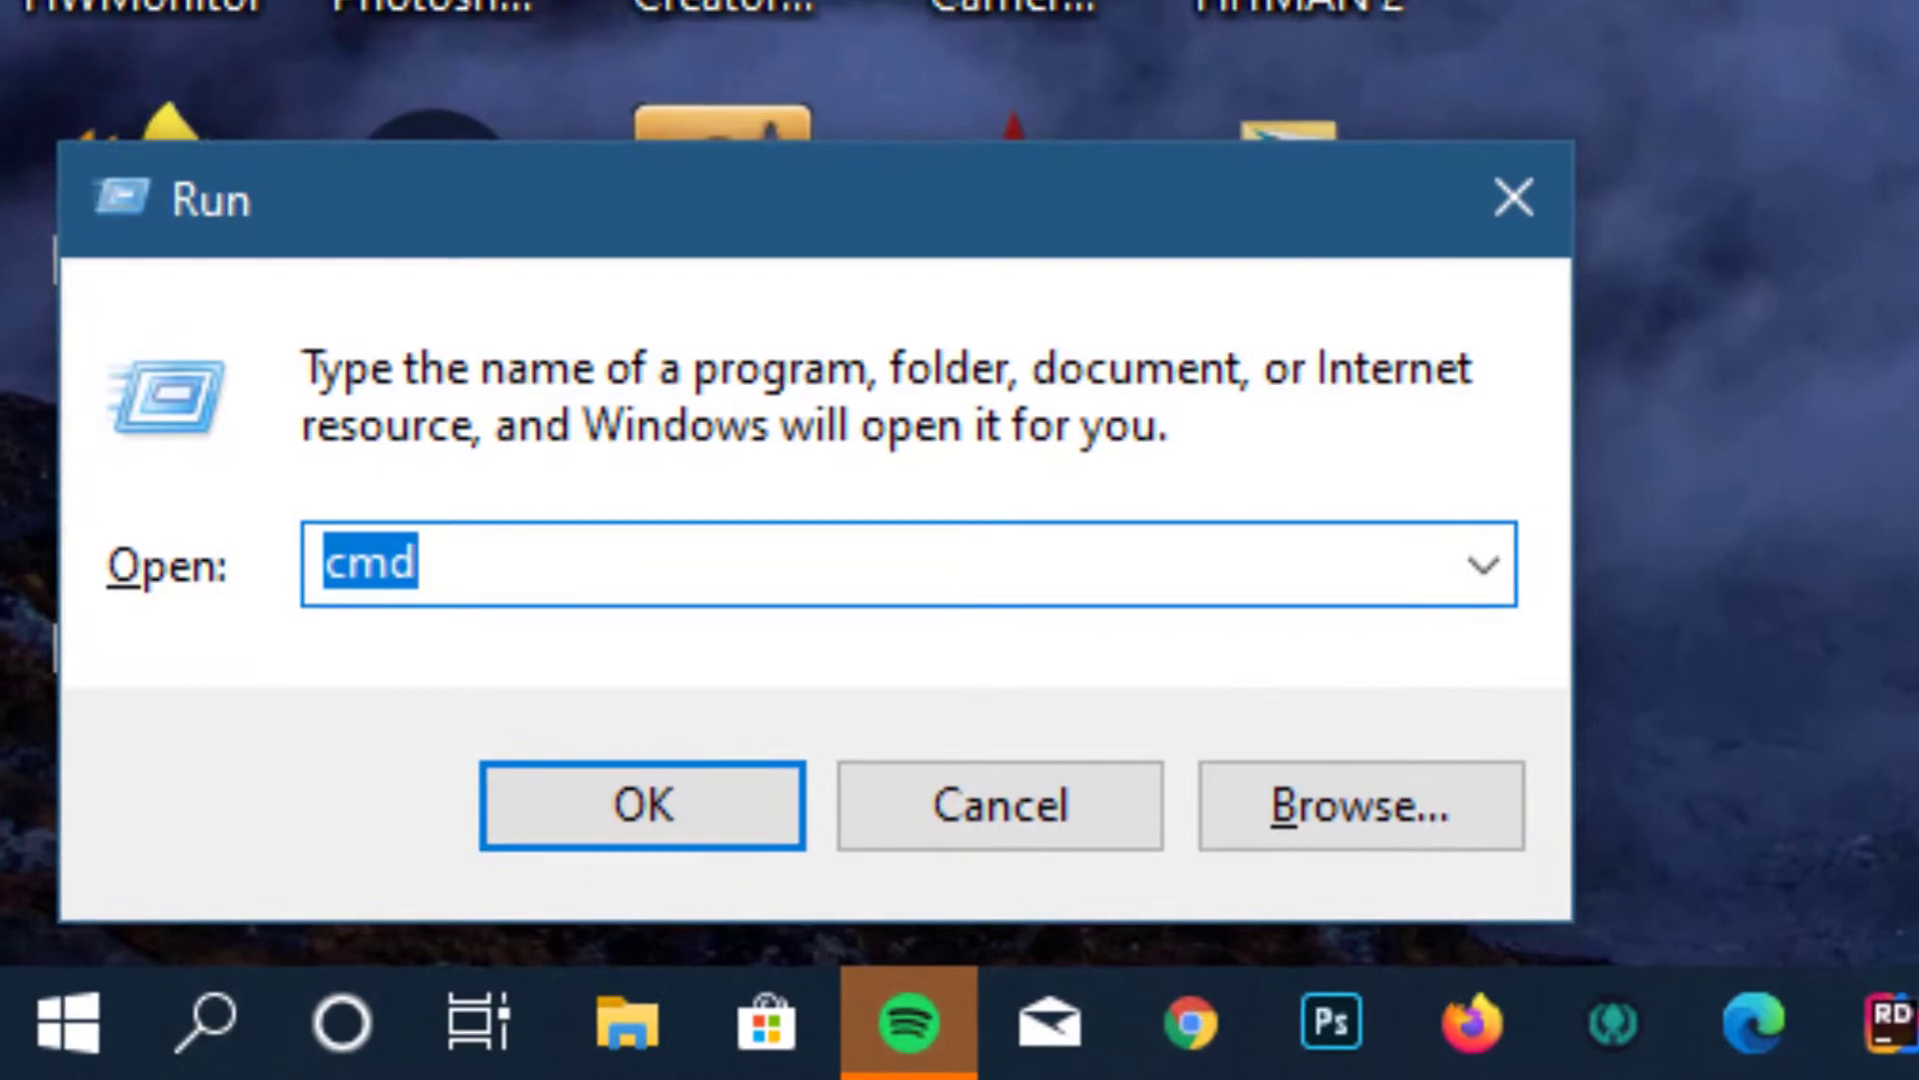
pyautogui.press('Return')
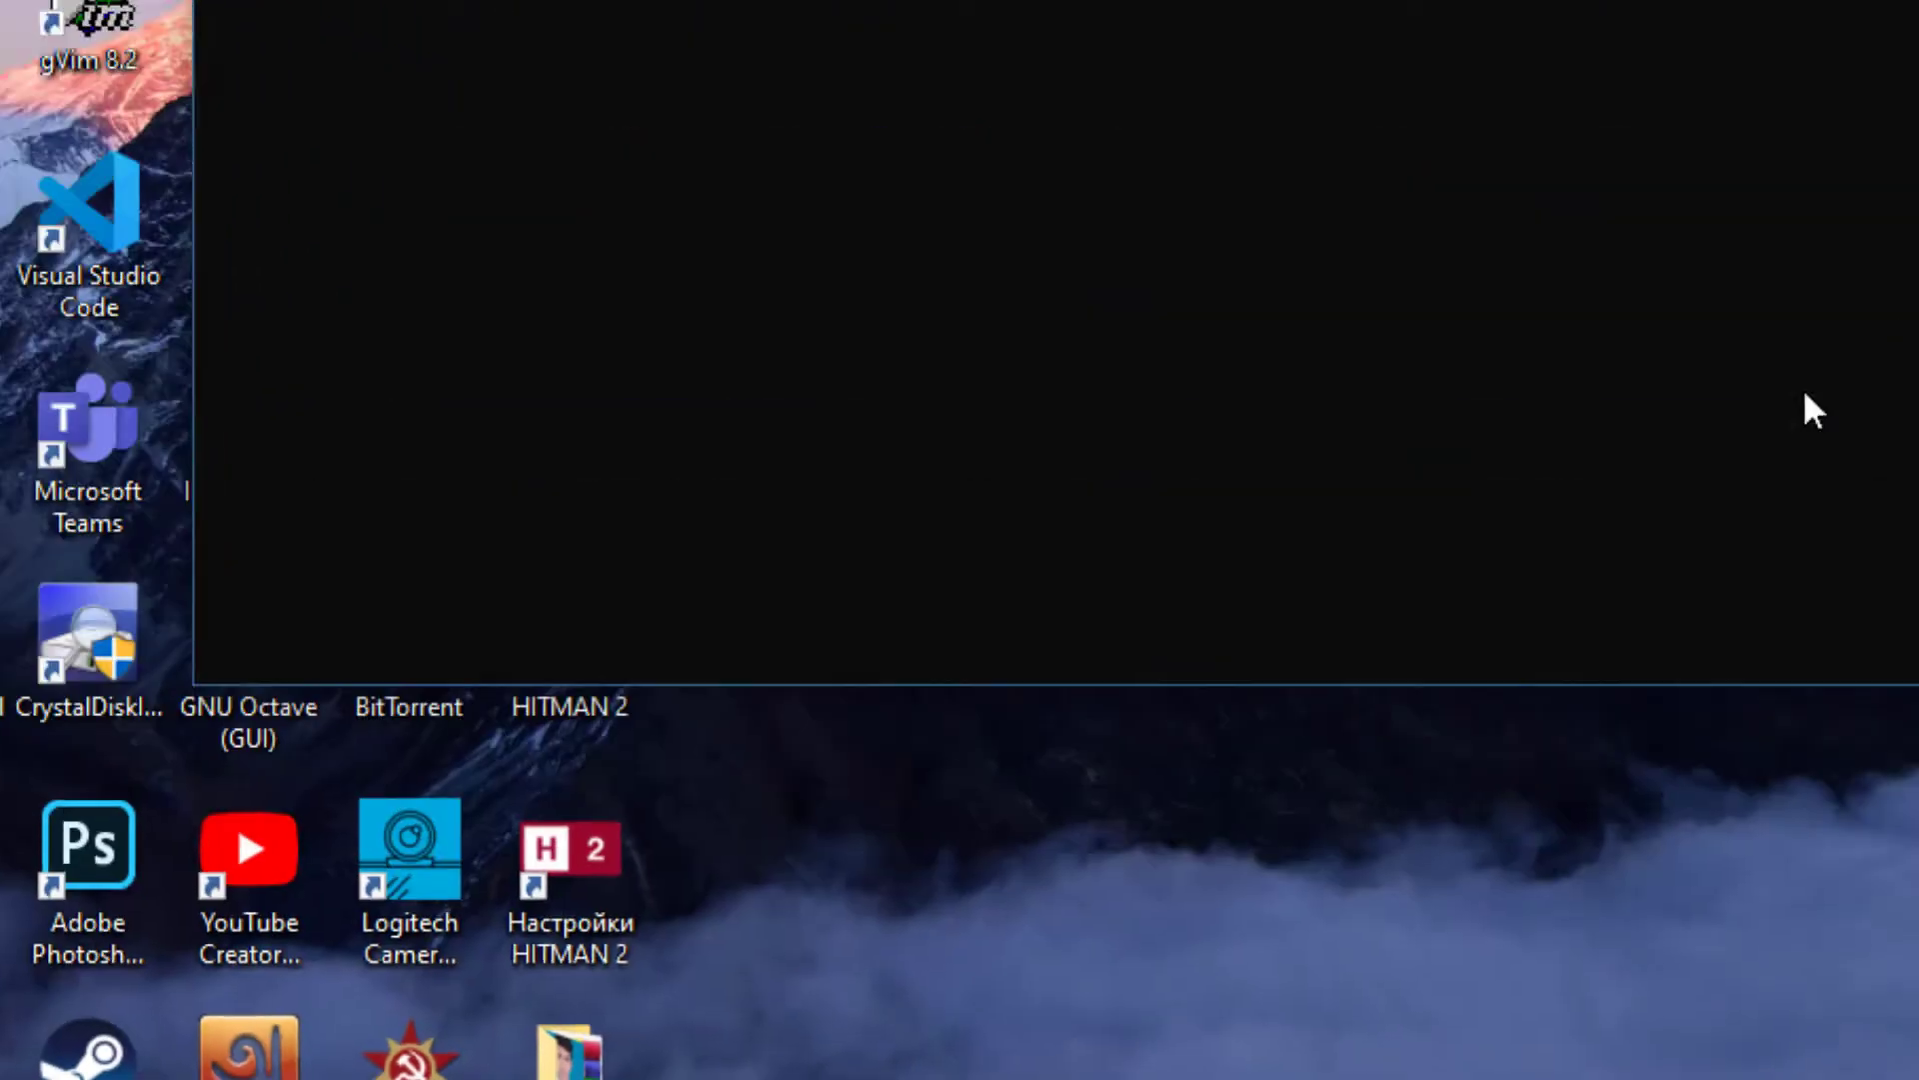
pyautogui.write('java')
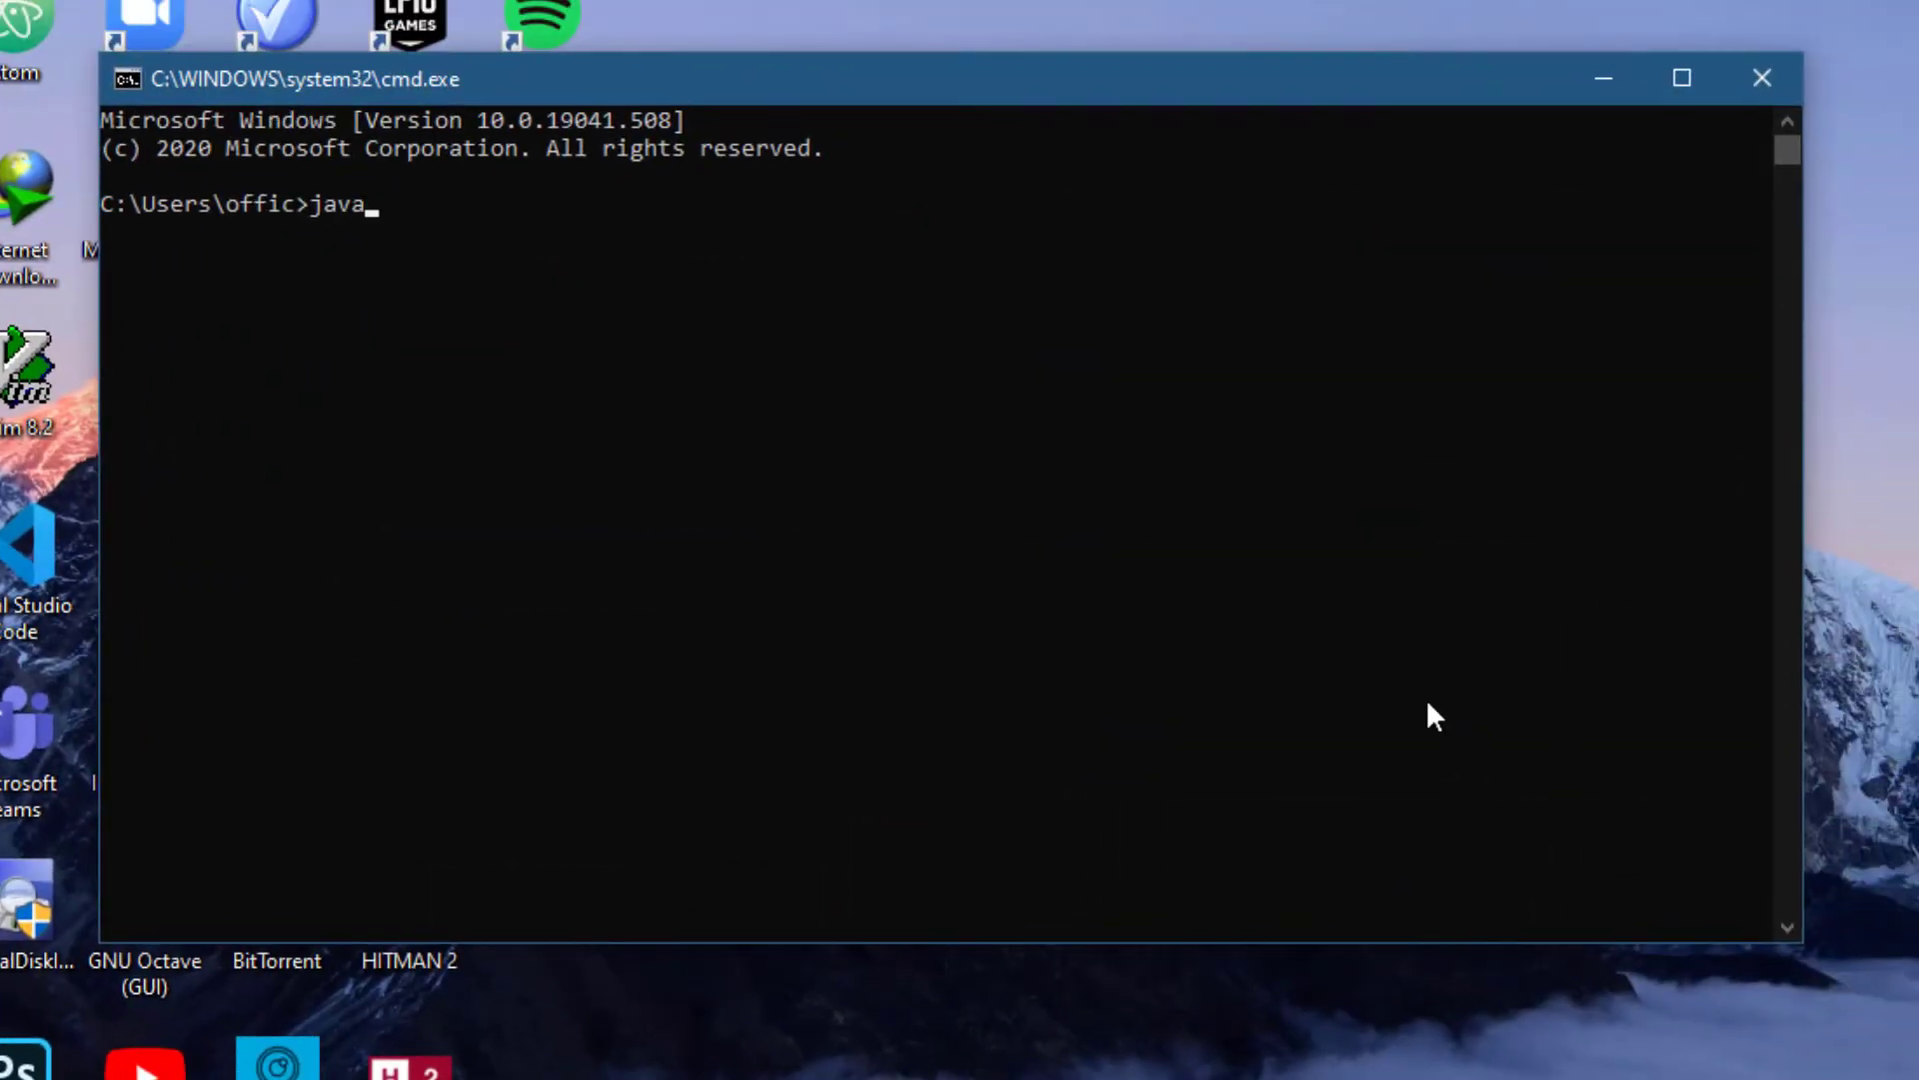
pyautogui.write('c ')
pyautogui.write('--version')
pyautogui.press('Return')
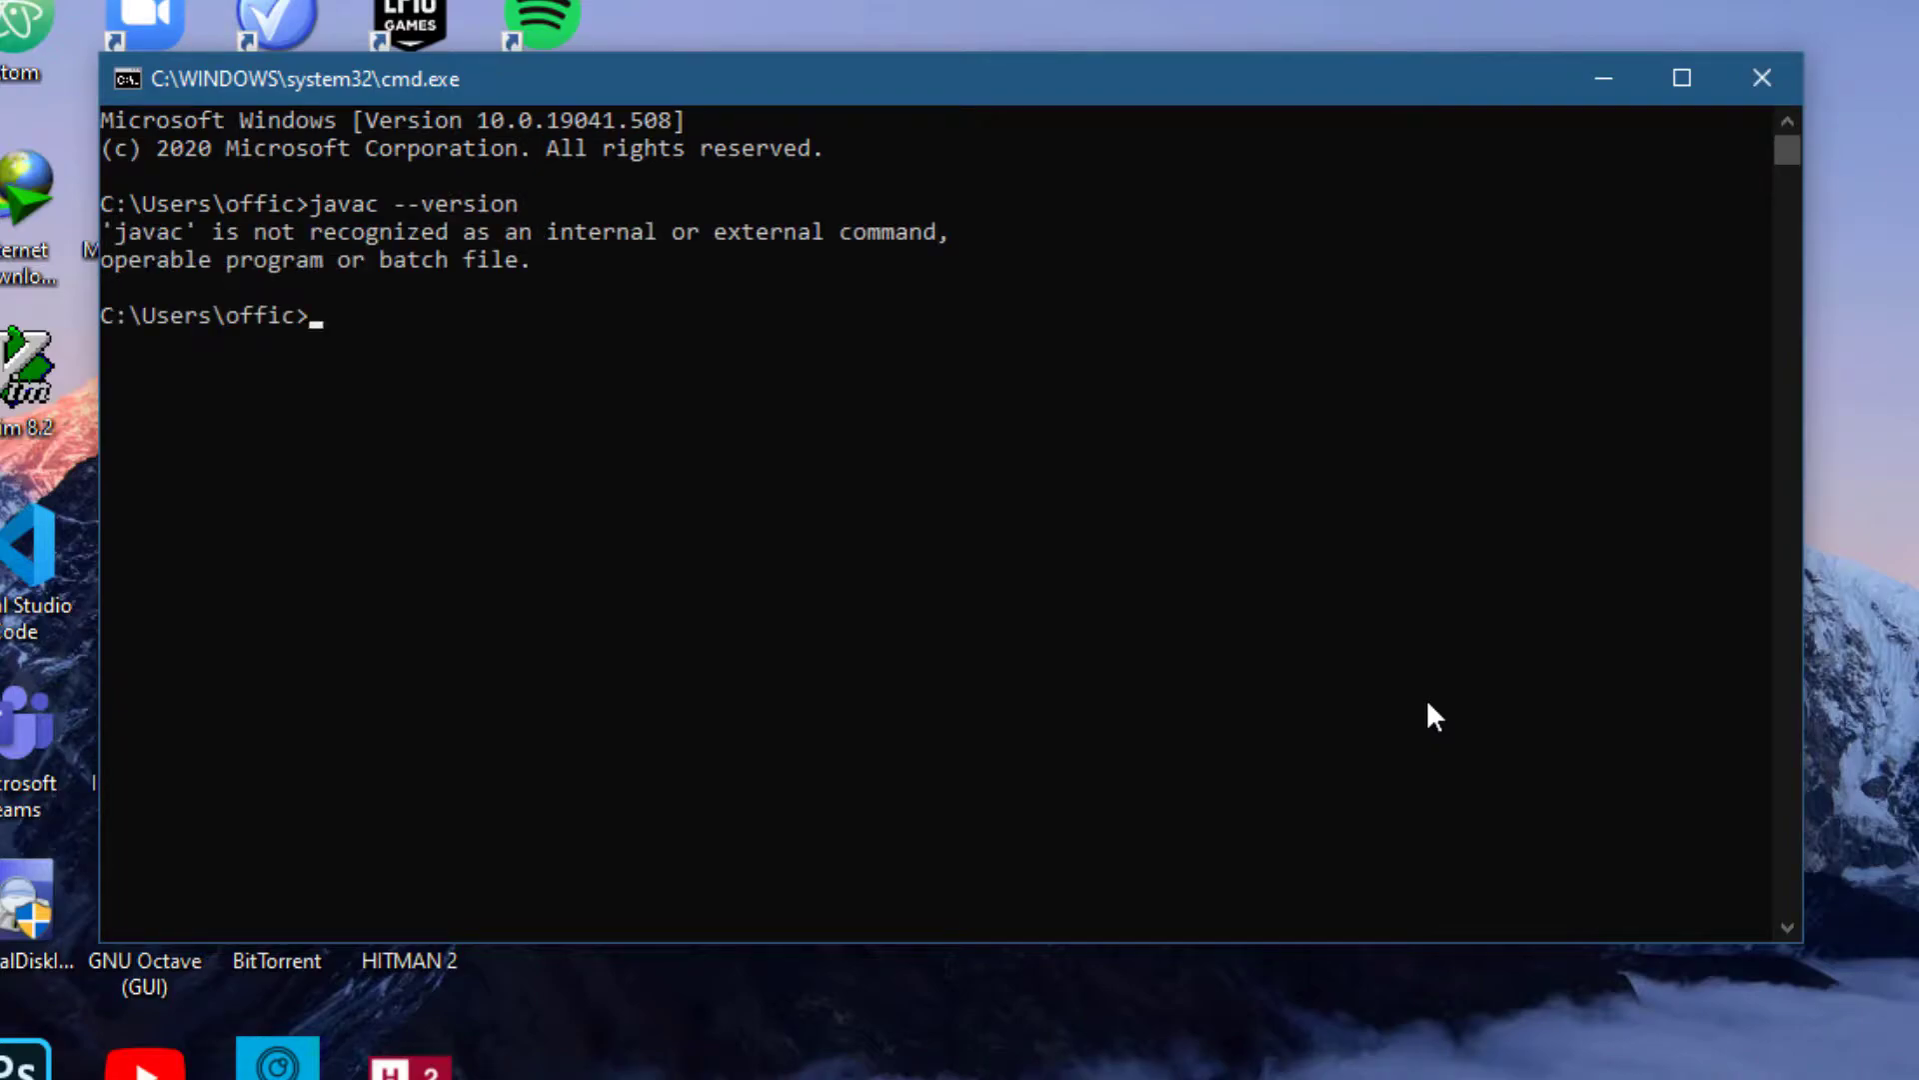
pyautogui.write('java --version')
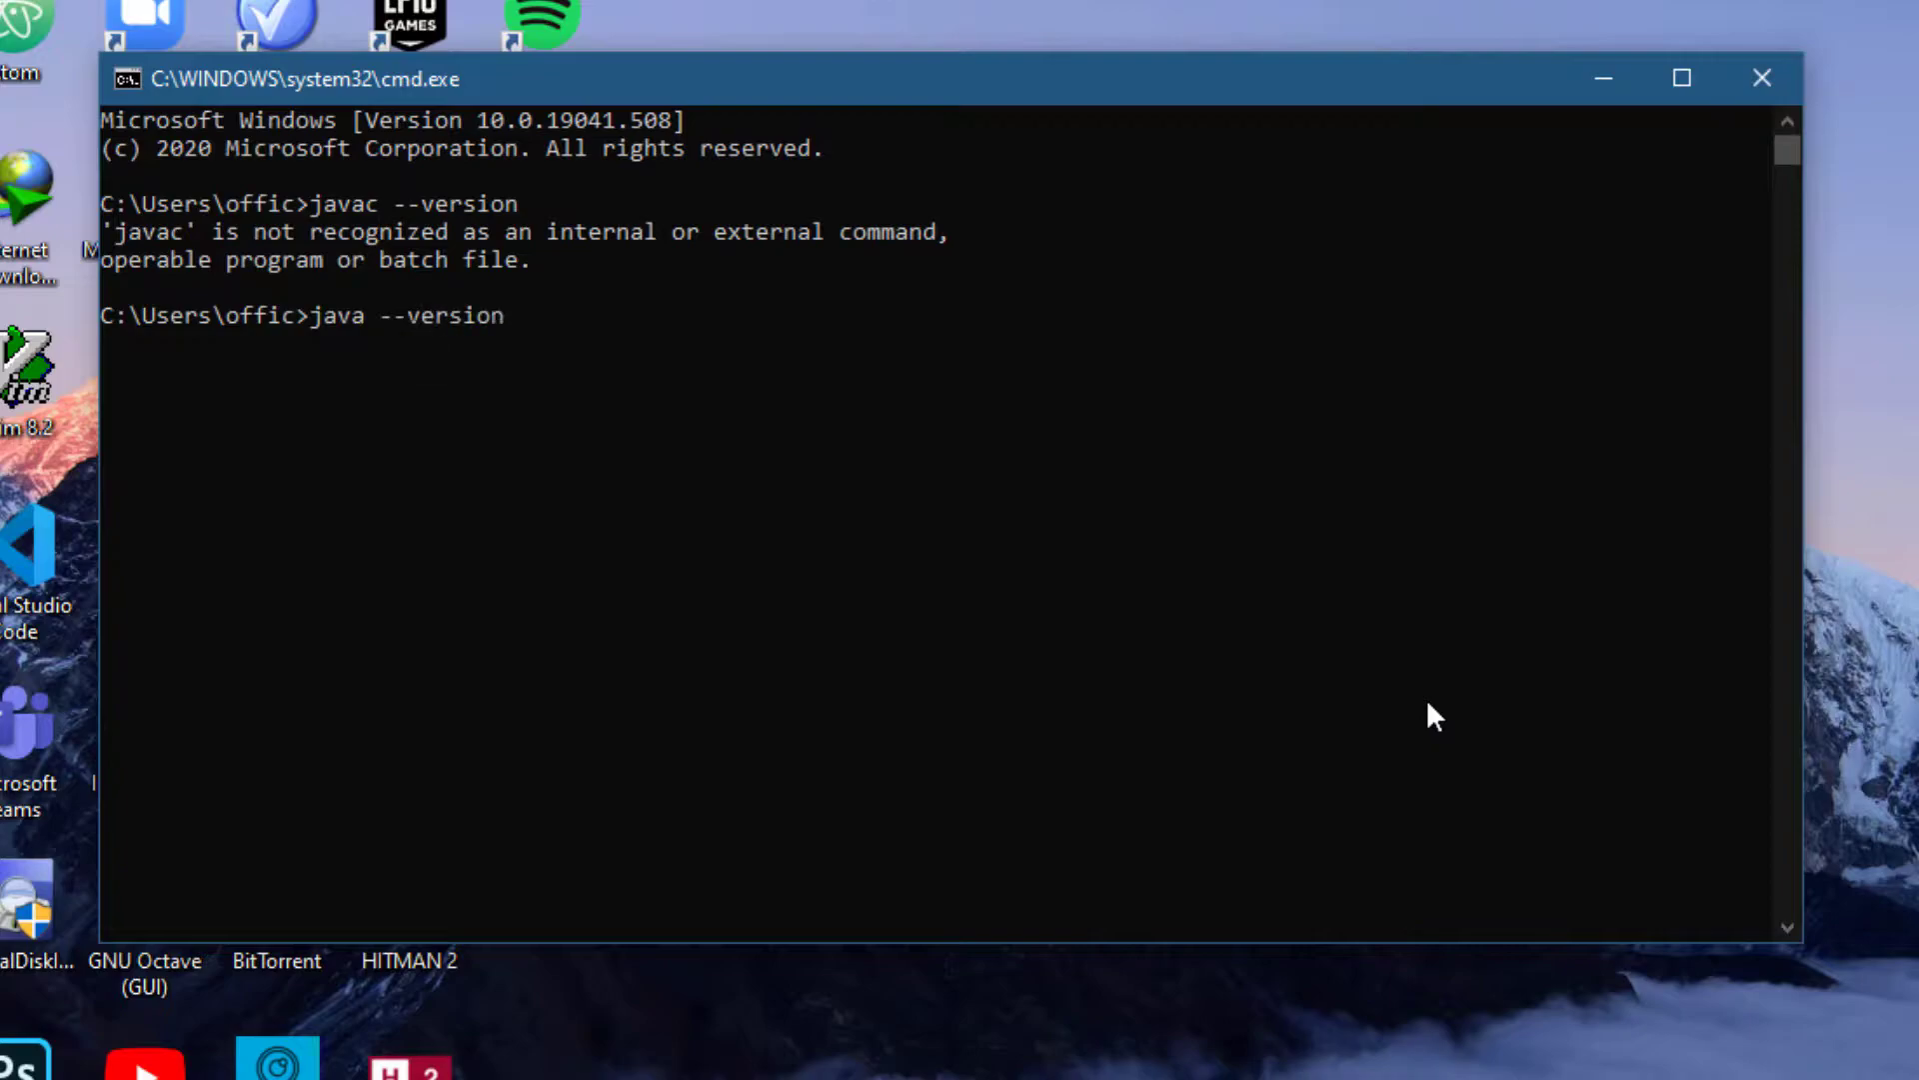
pyautogui.press('Return')
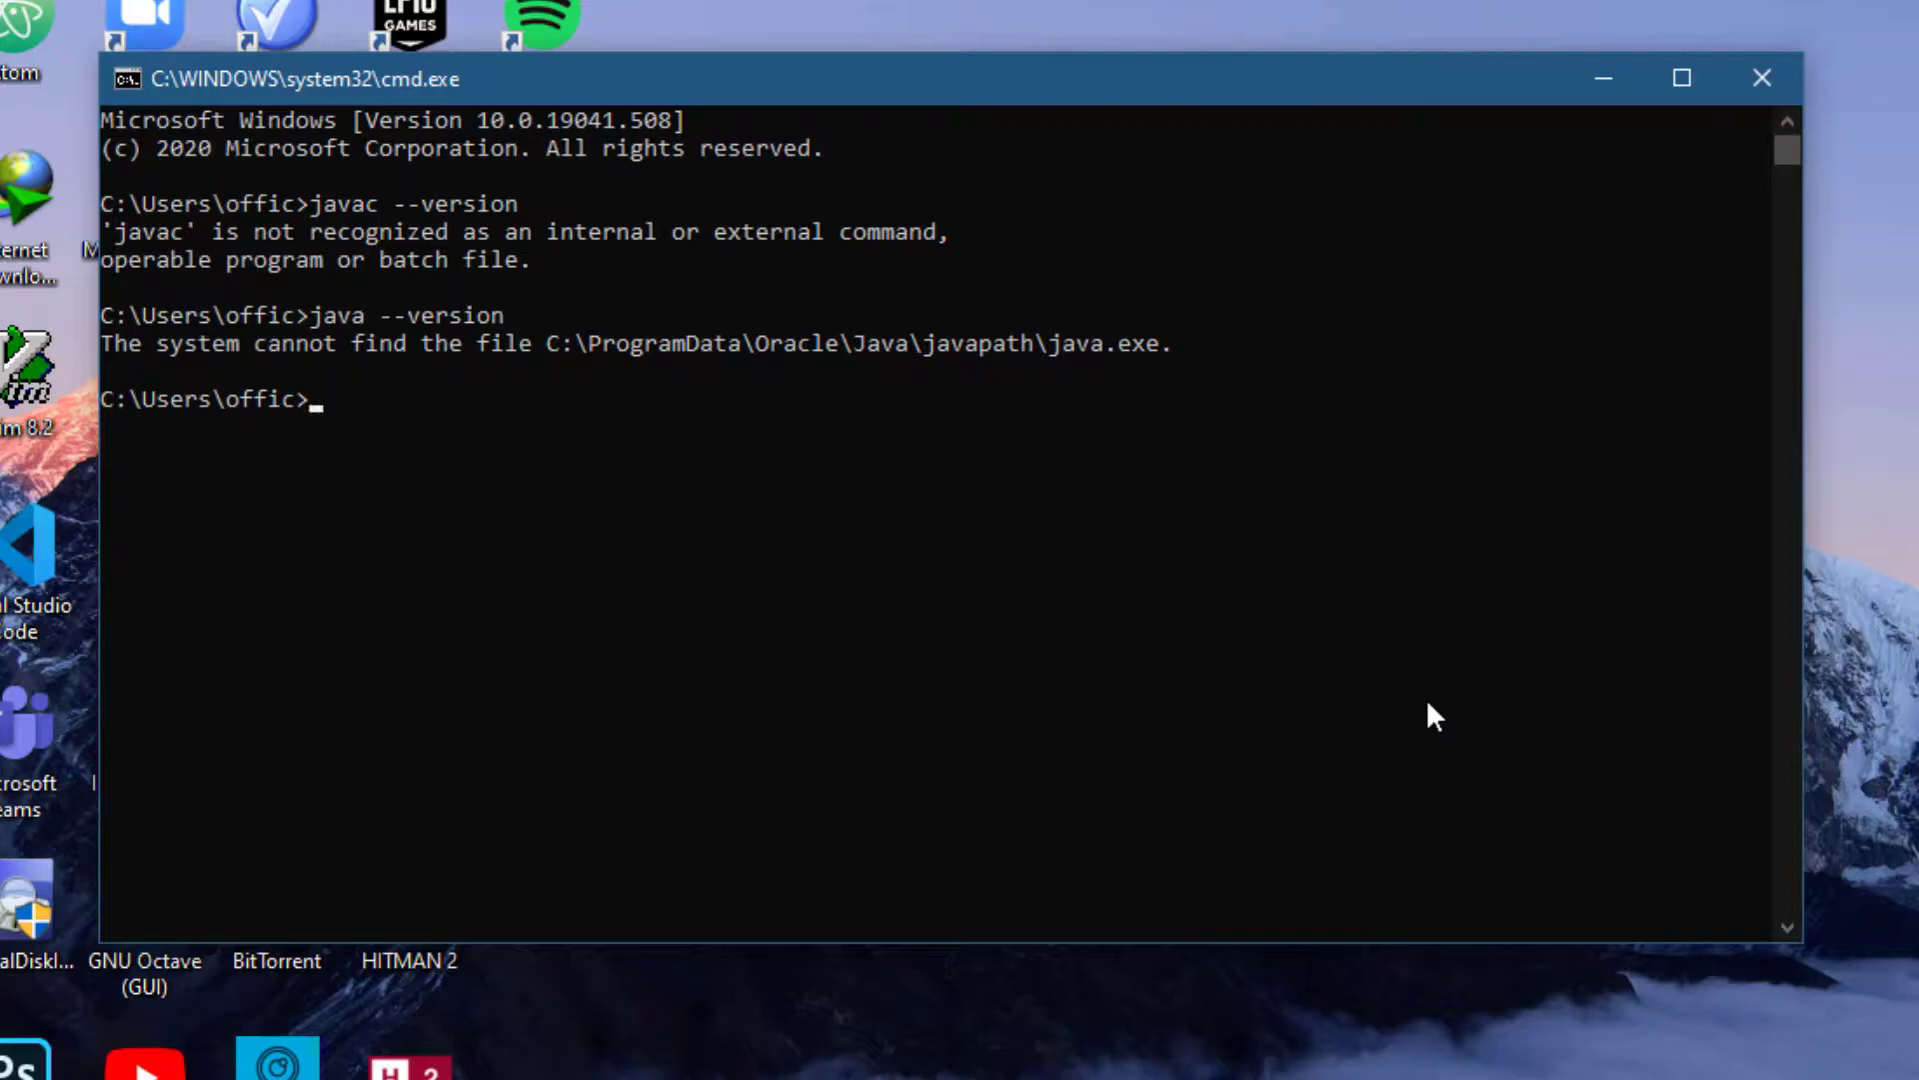
pyautogui.click(1709, 104)
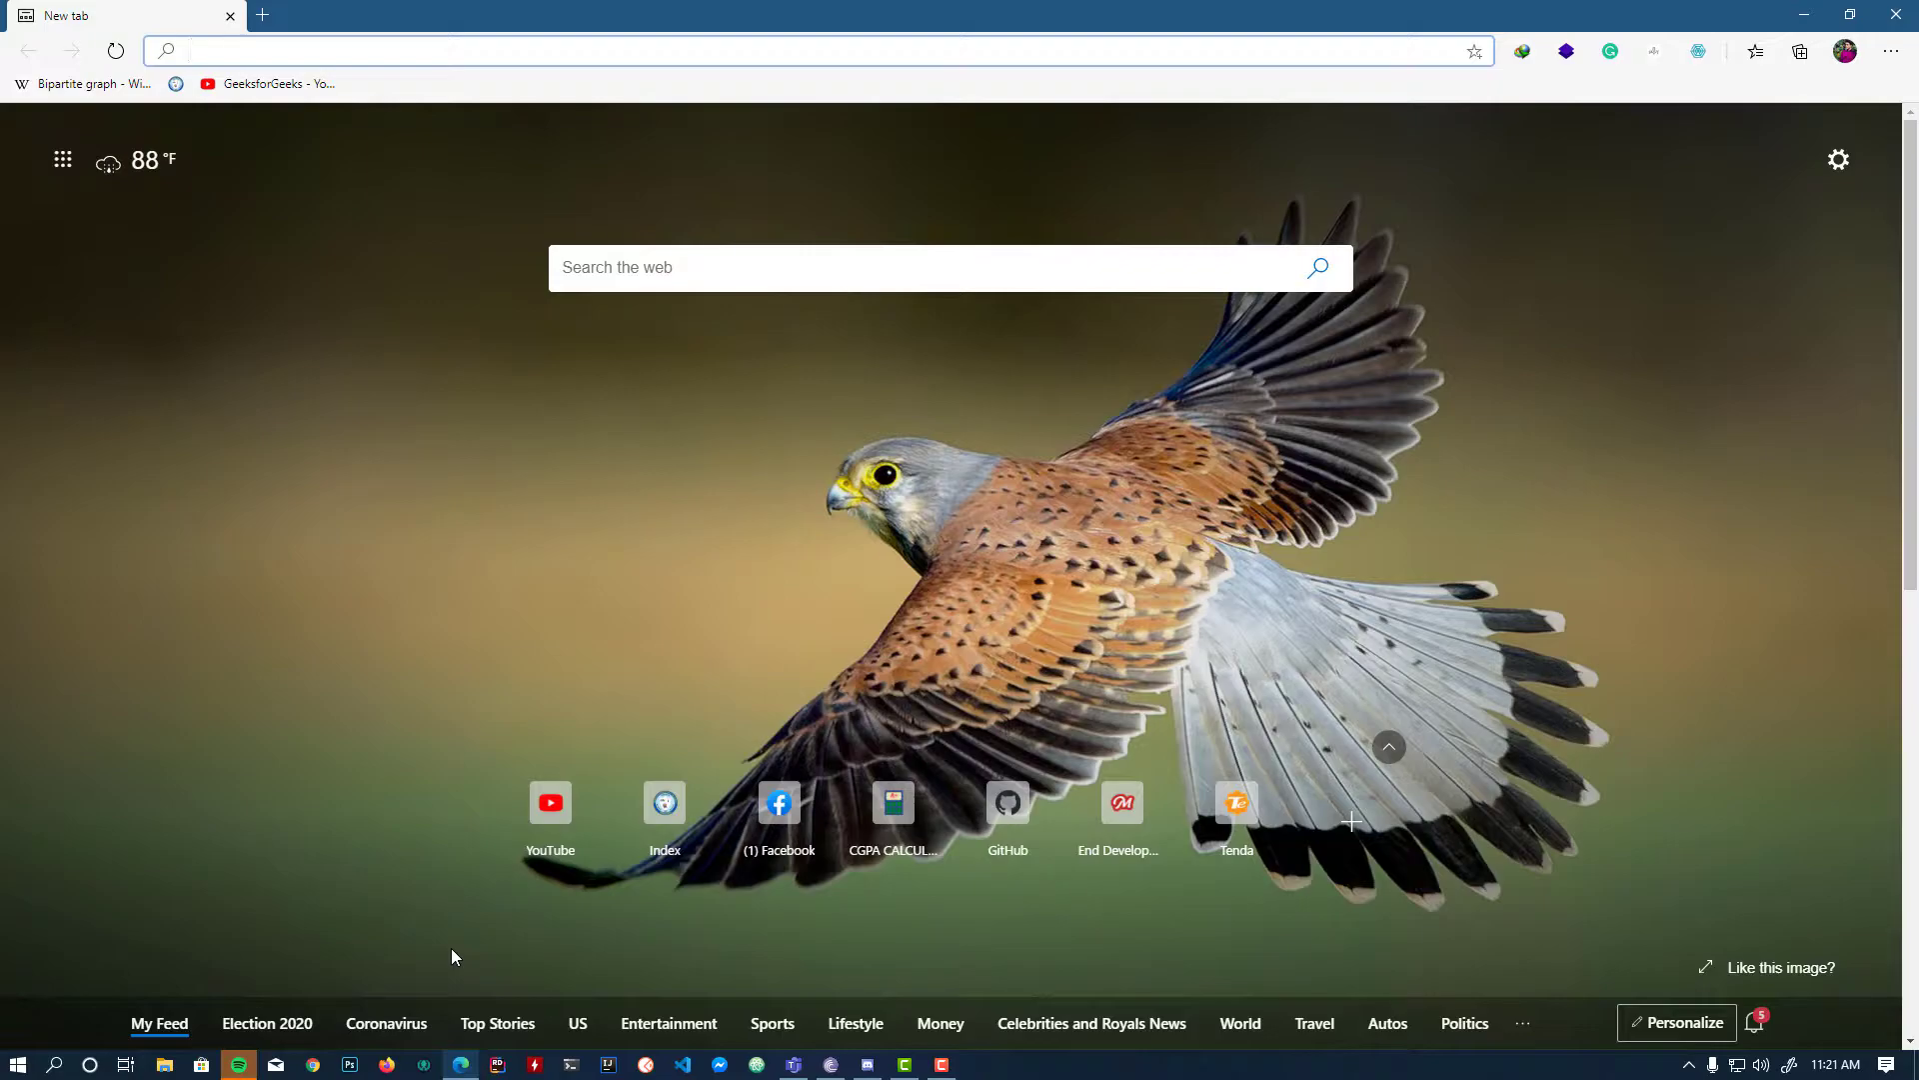
# Search for adoptopenjdk in Edge and open the adoptopenjdk.net result.
pyautogui.write('apor')
pyautogui.press('BackSpace')
pyautogui.press('BackSpace')
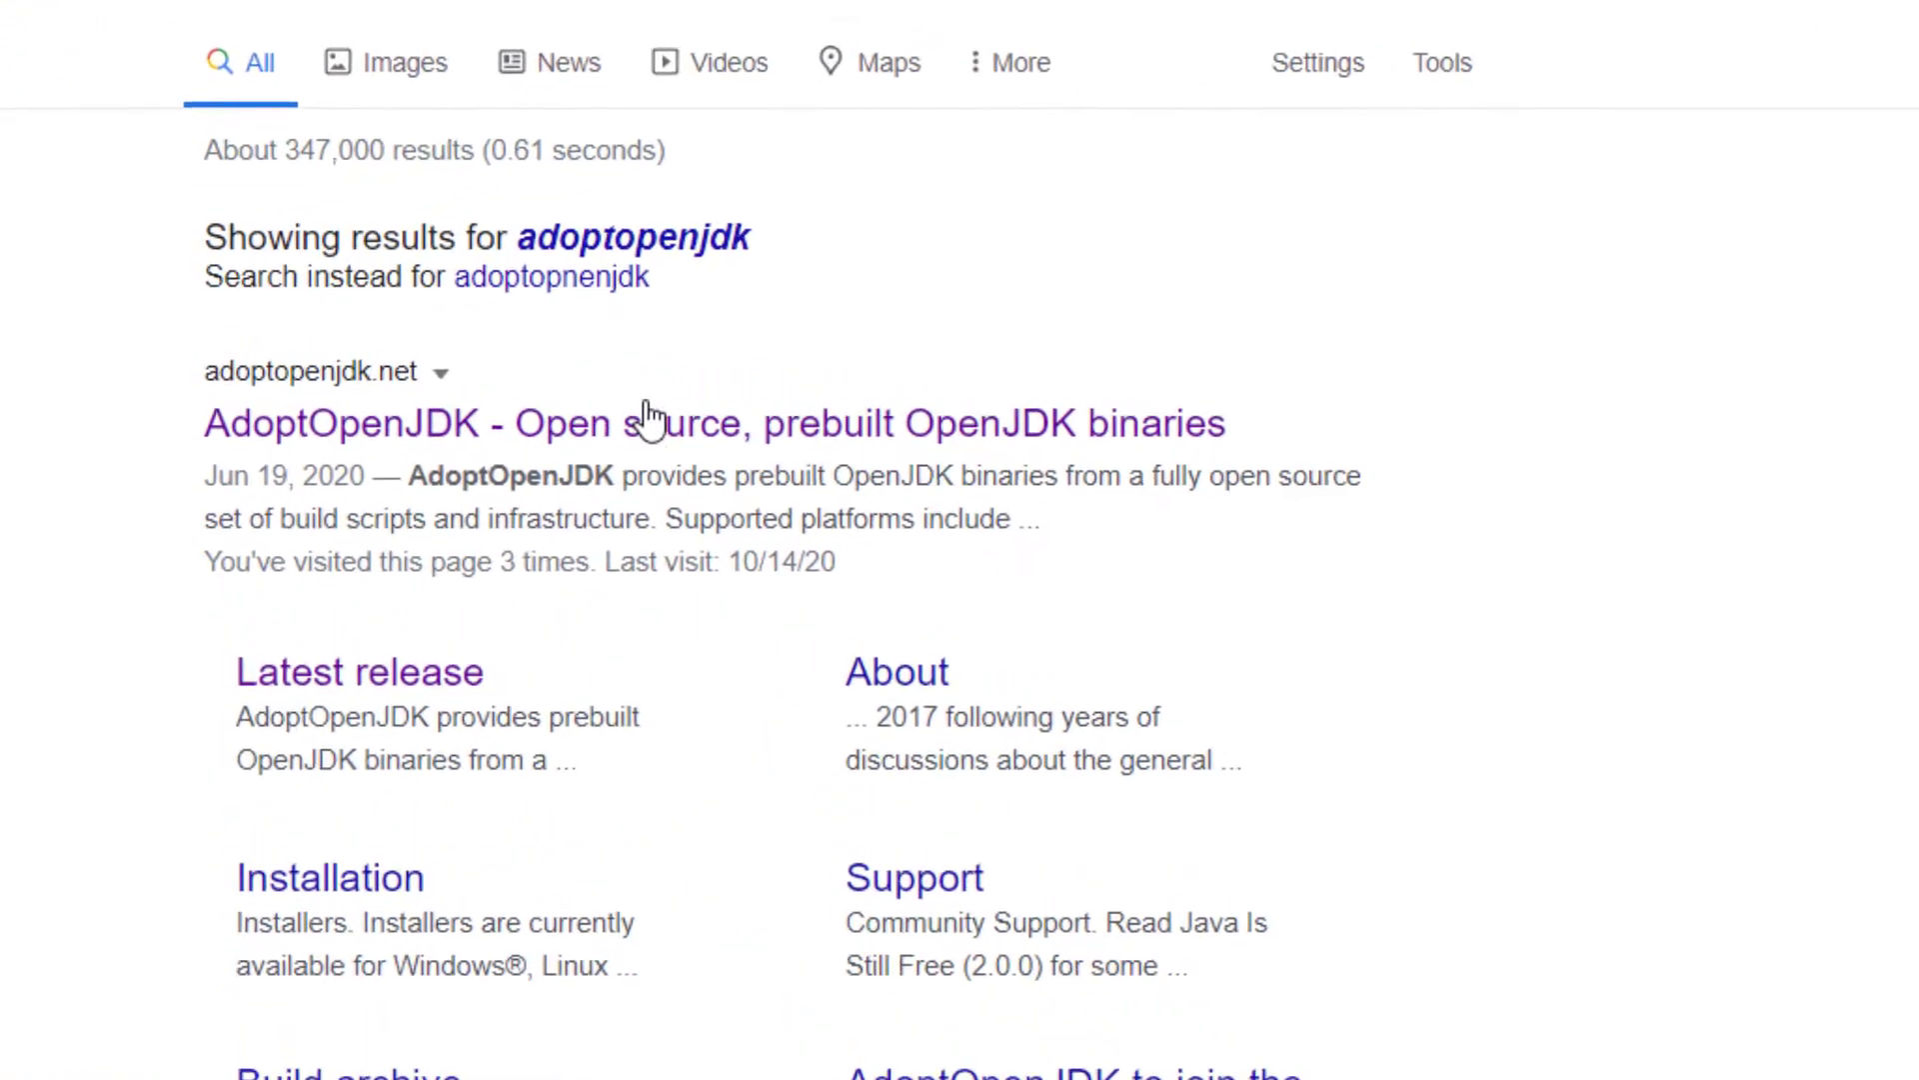
pyautogui.click(657, 422)
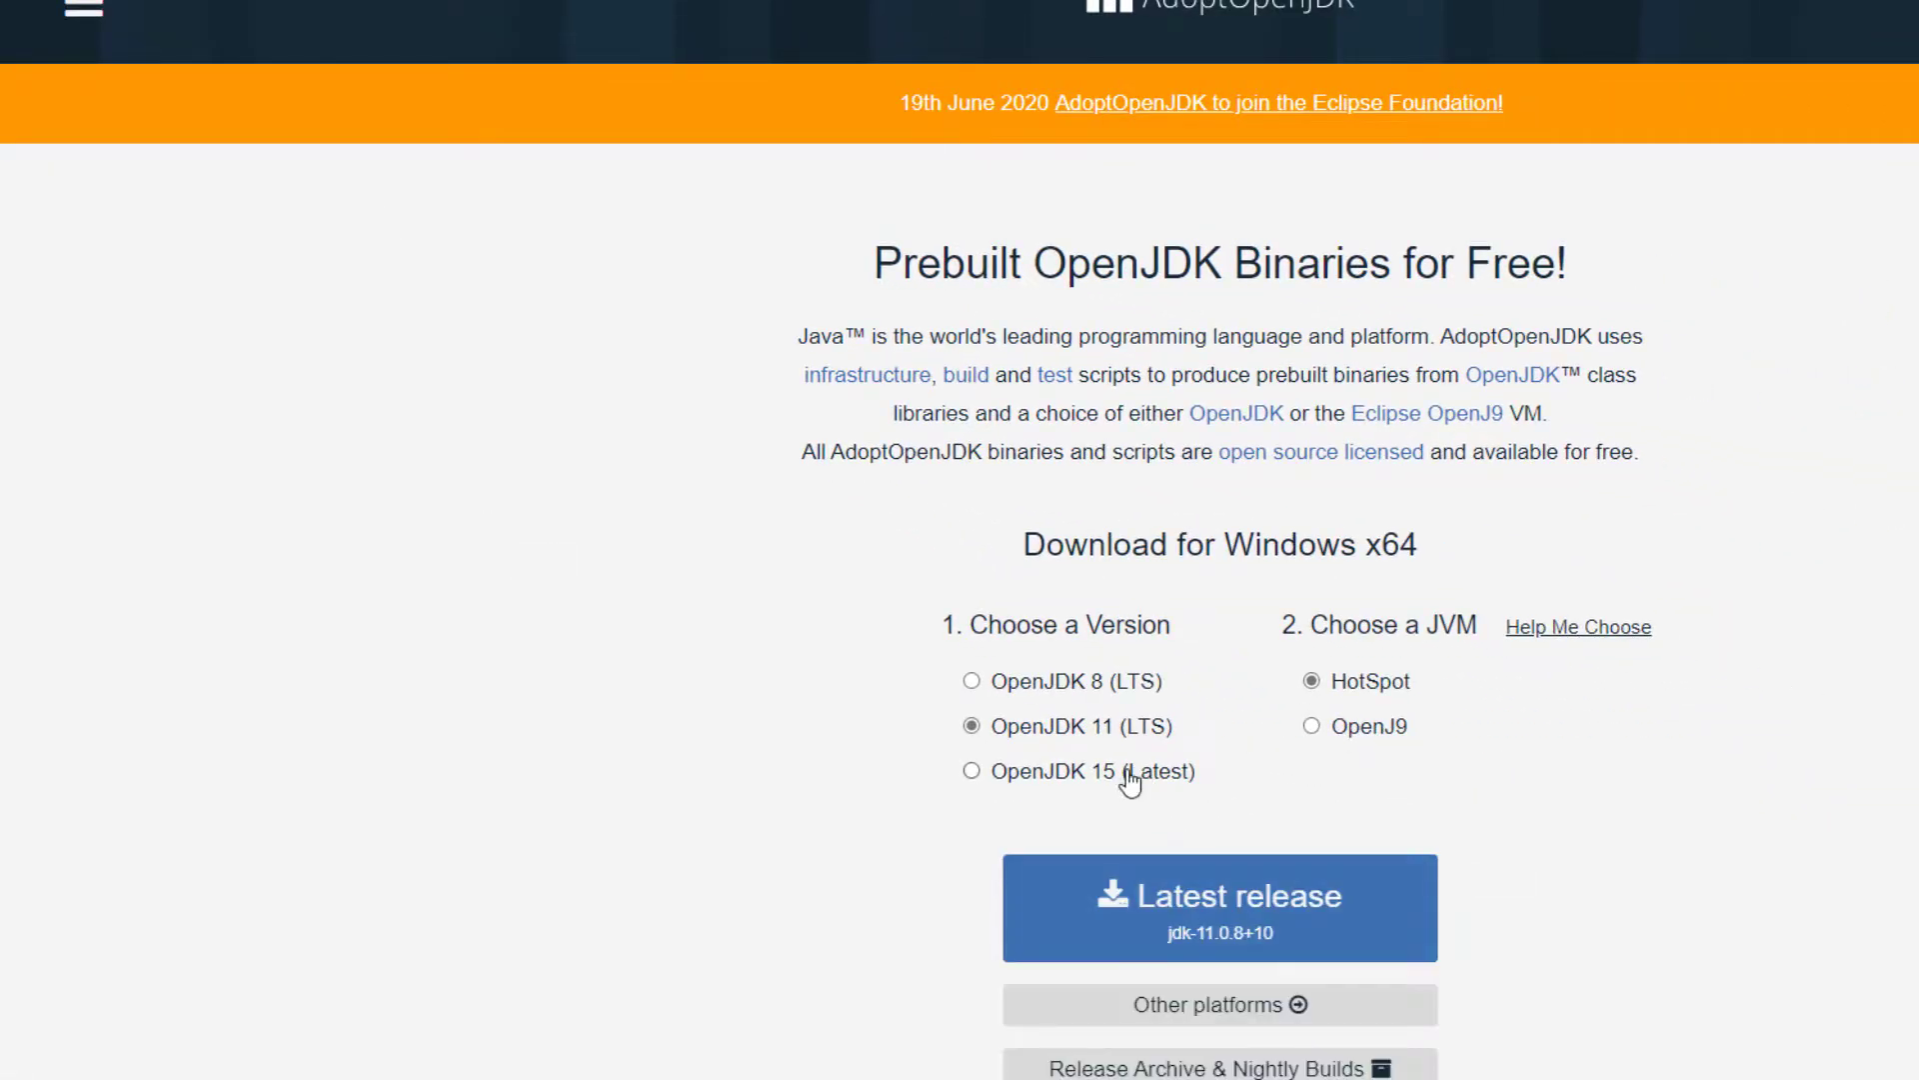
# Scroll down the AdoptOpenJDK home page toward the Other platforms link.
pyautogui.scroll(-1, 1129, 780)
pyautogui.scroll(-2, 959, 716)
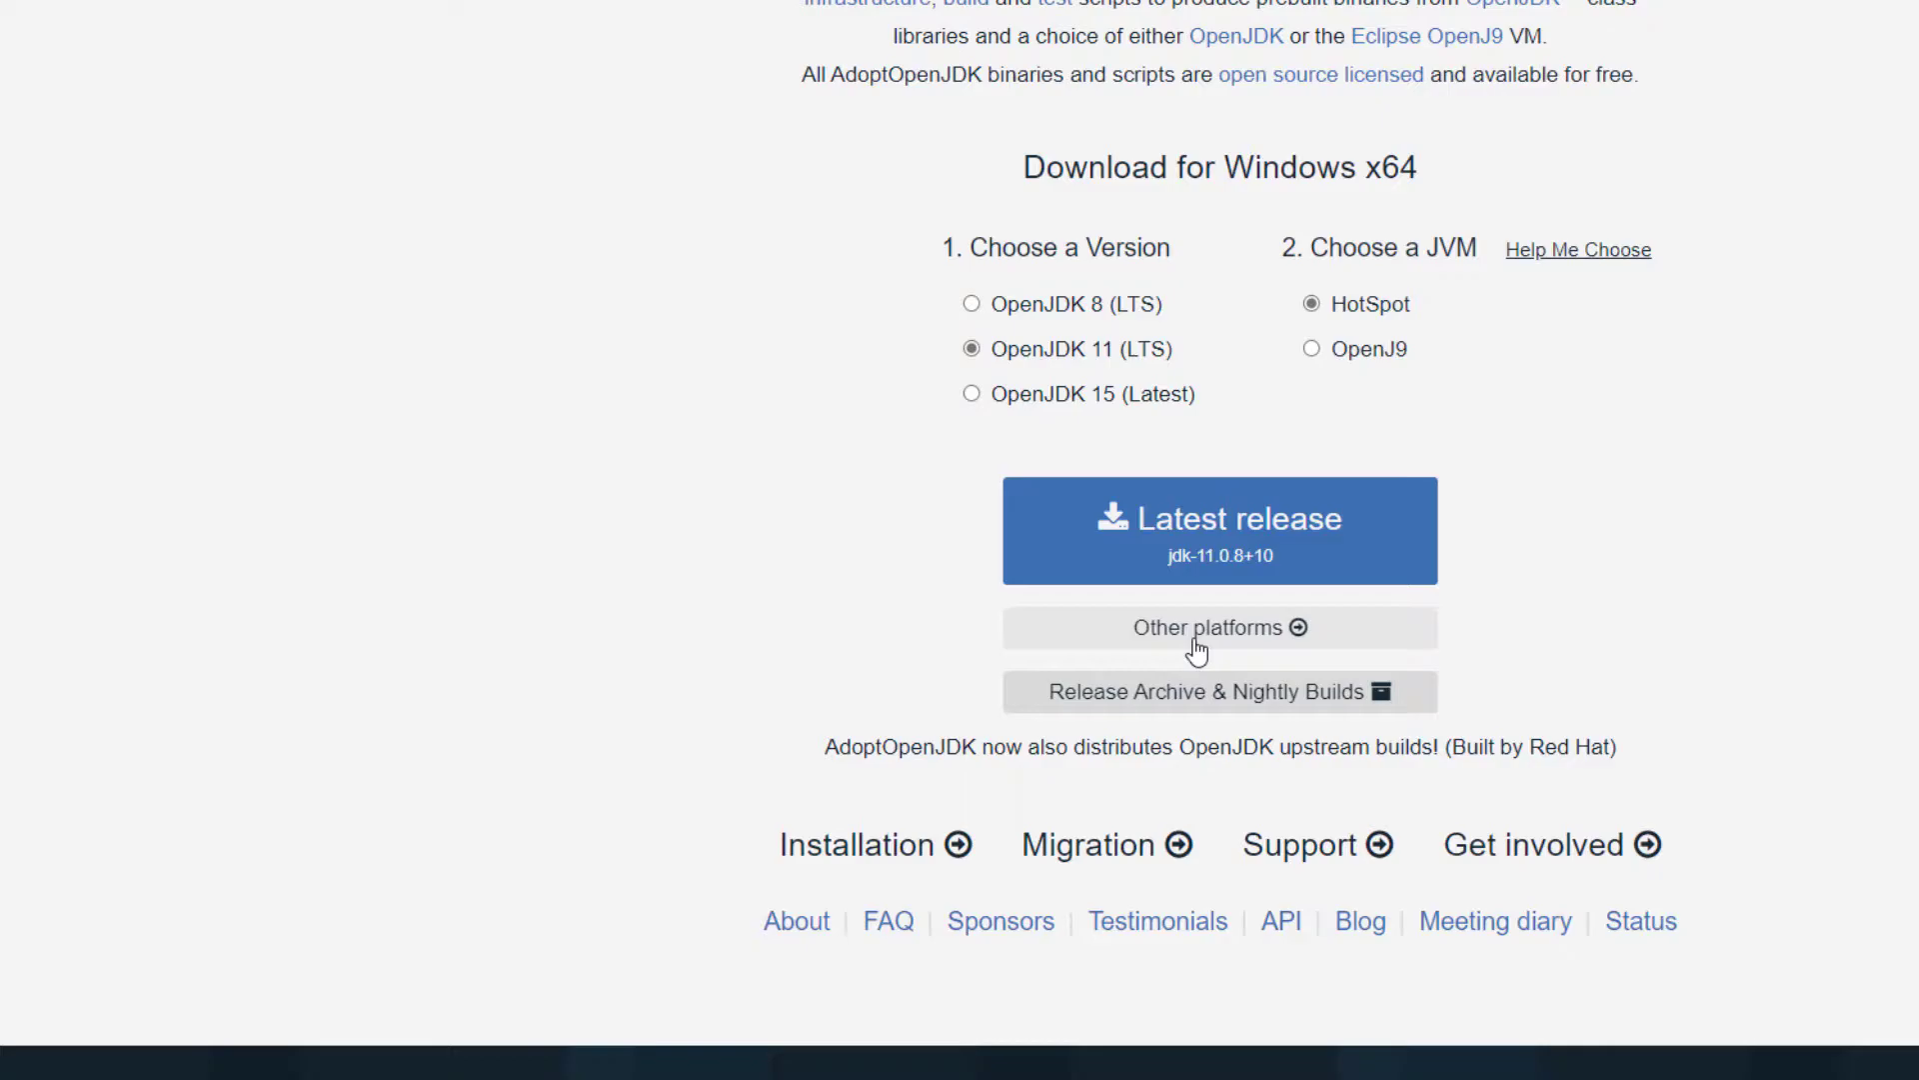
# Open the Other platforms release list and choose OpenJDK 15 (Latest).
pyautogui.click(1197, 651)
pyautogui.scroll(-2, 1149, 595)
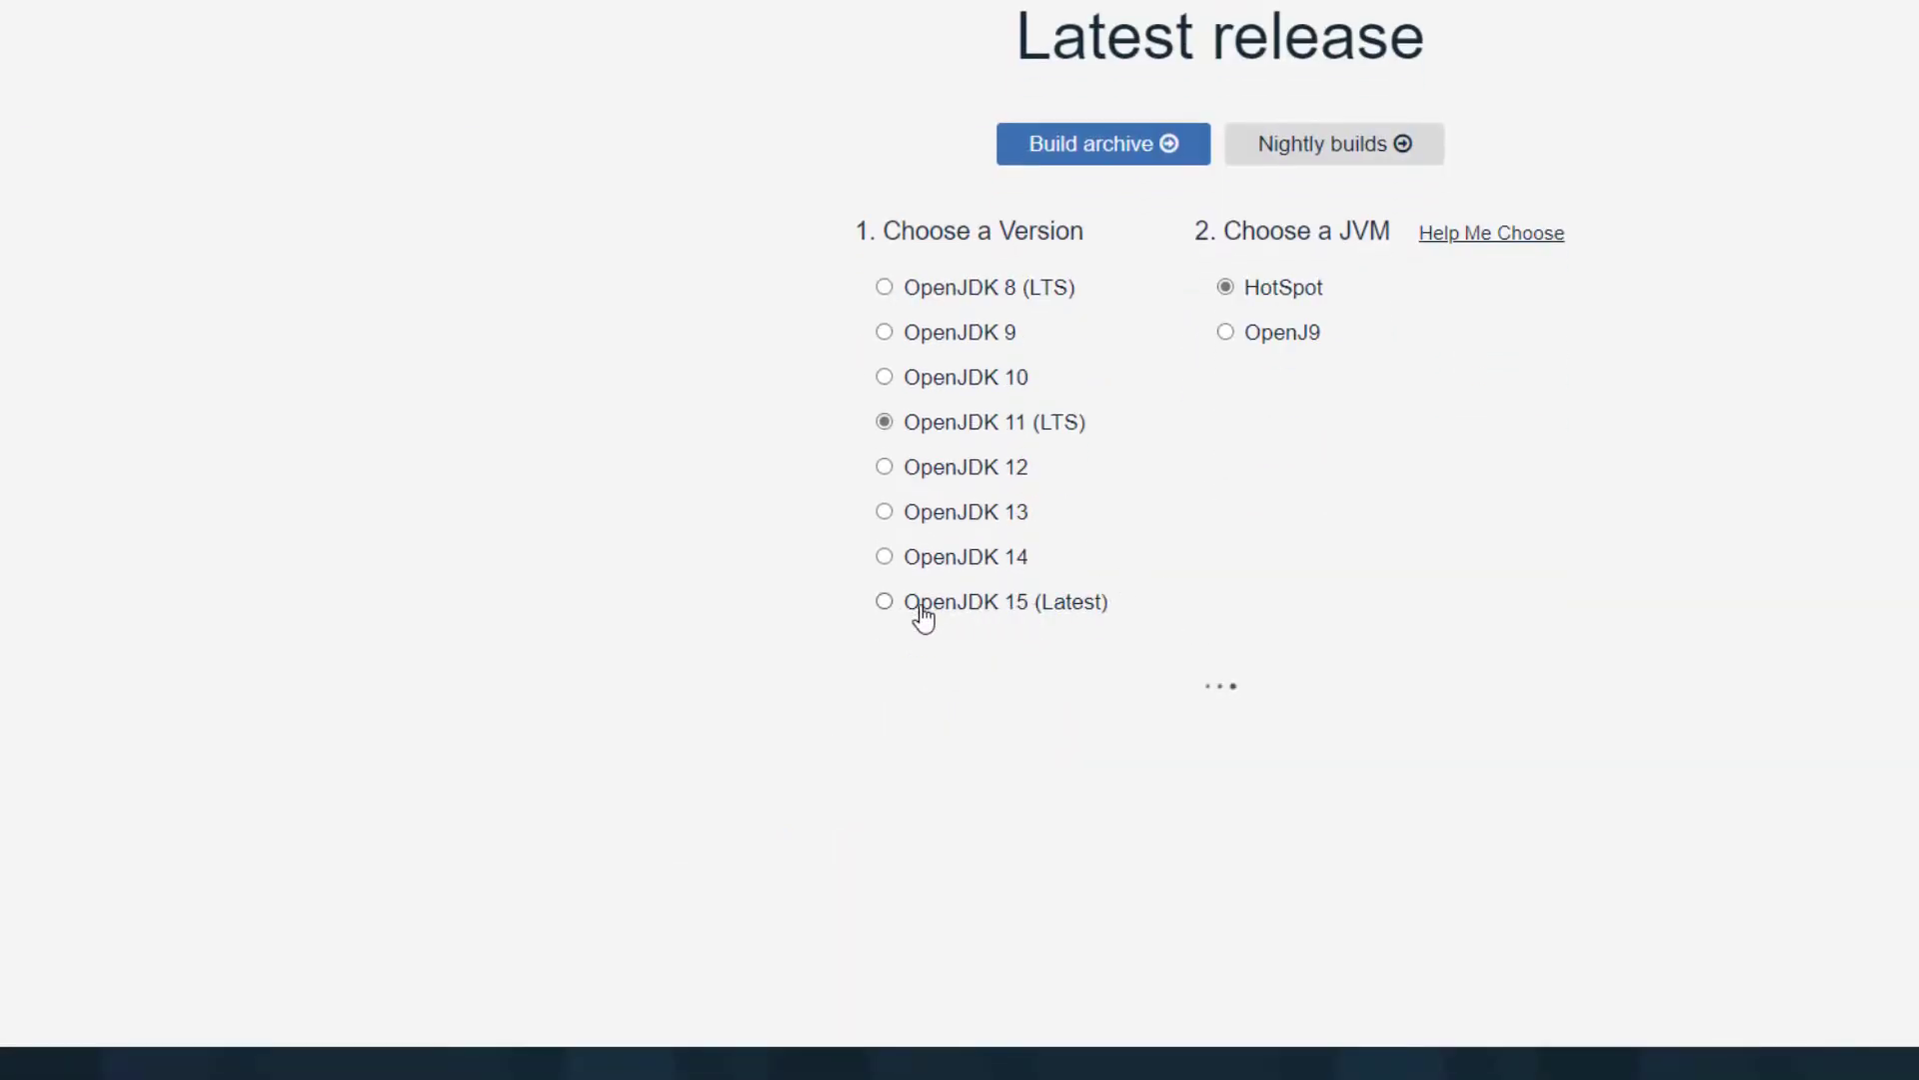
pyautogui.click(886, 601)
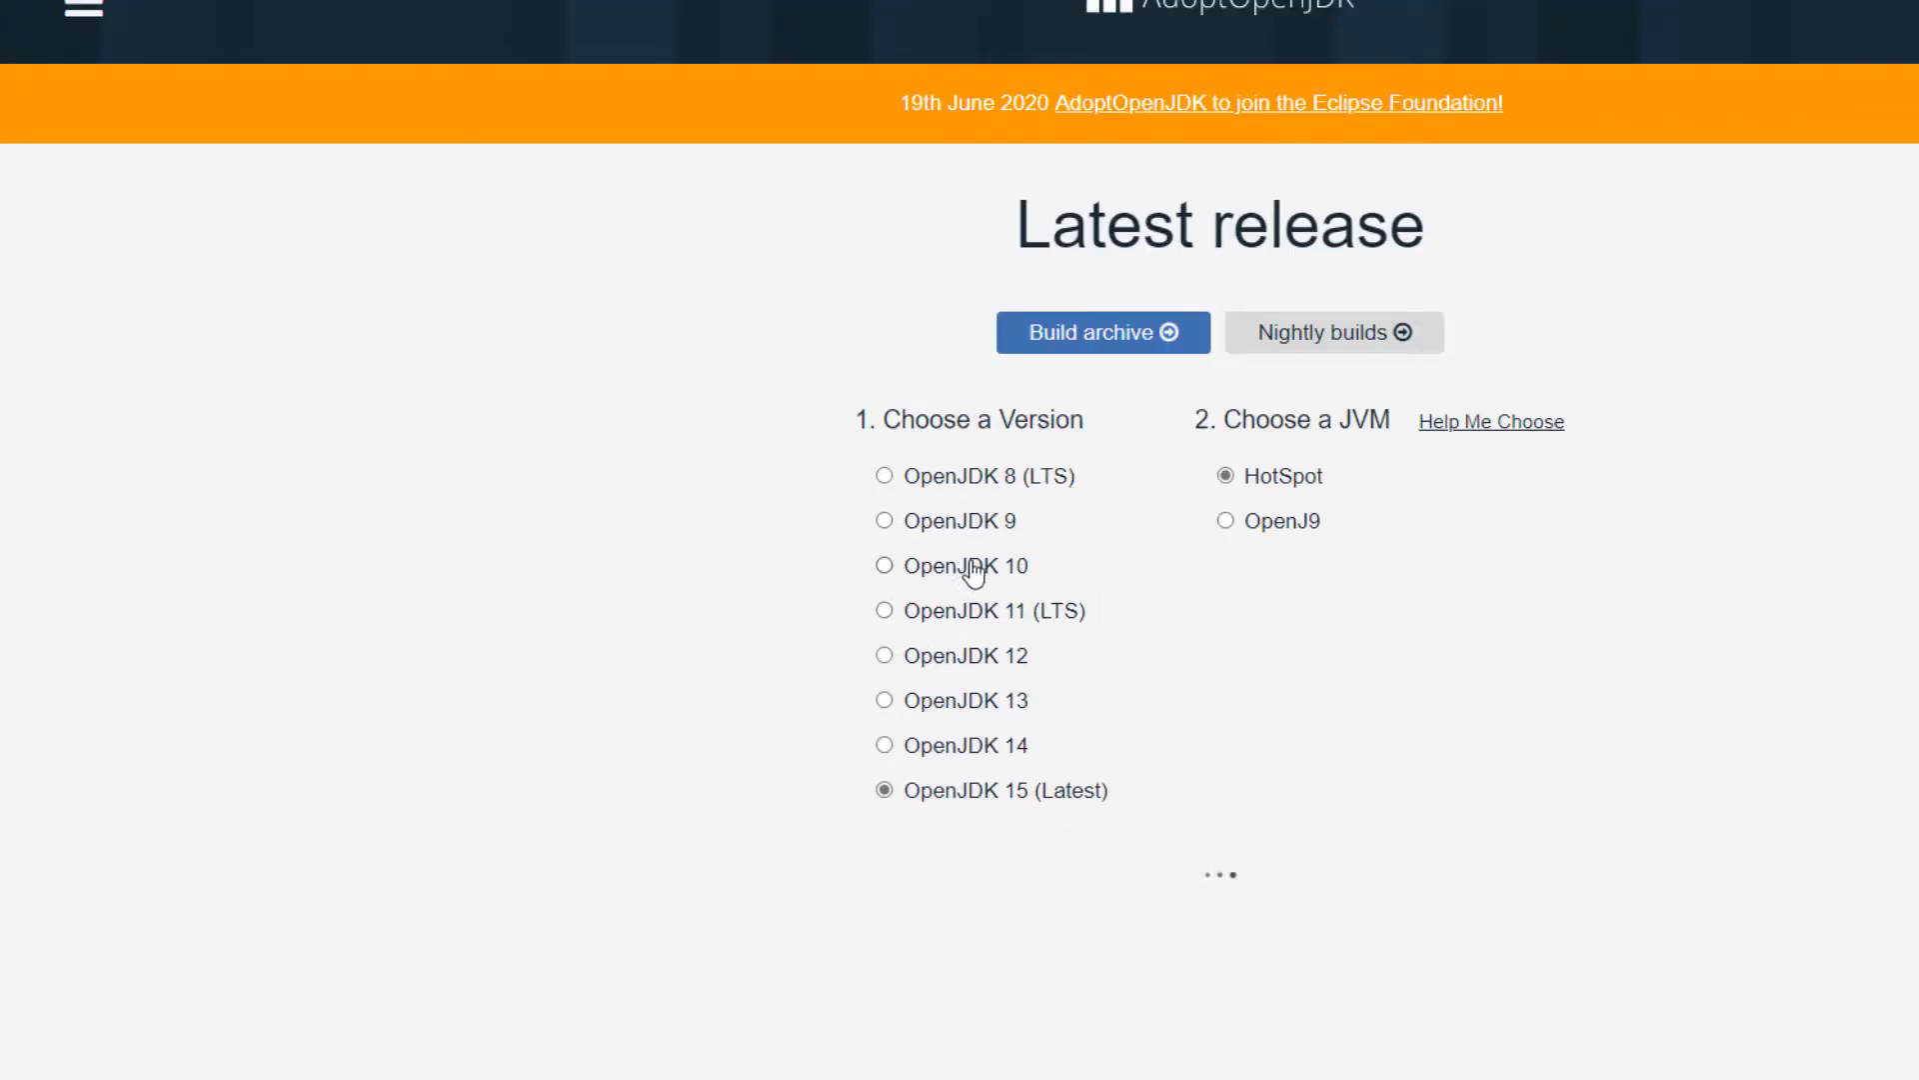
# Scroll the jdk-15+36 build table to the Windows x64 rows.
pyautogui.scroll(-2, 1039, 584)
pyautogui.scroll(-3, 1165, 420)
pyautogui.scroll(-3, 1158, 428)
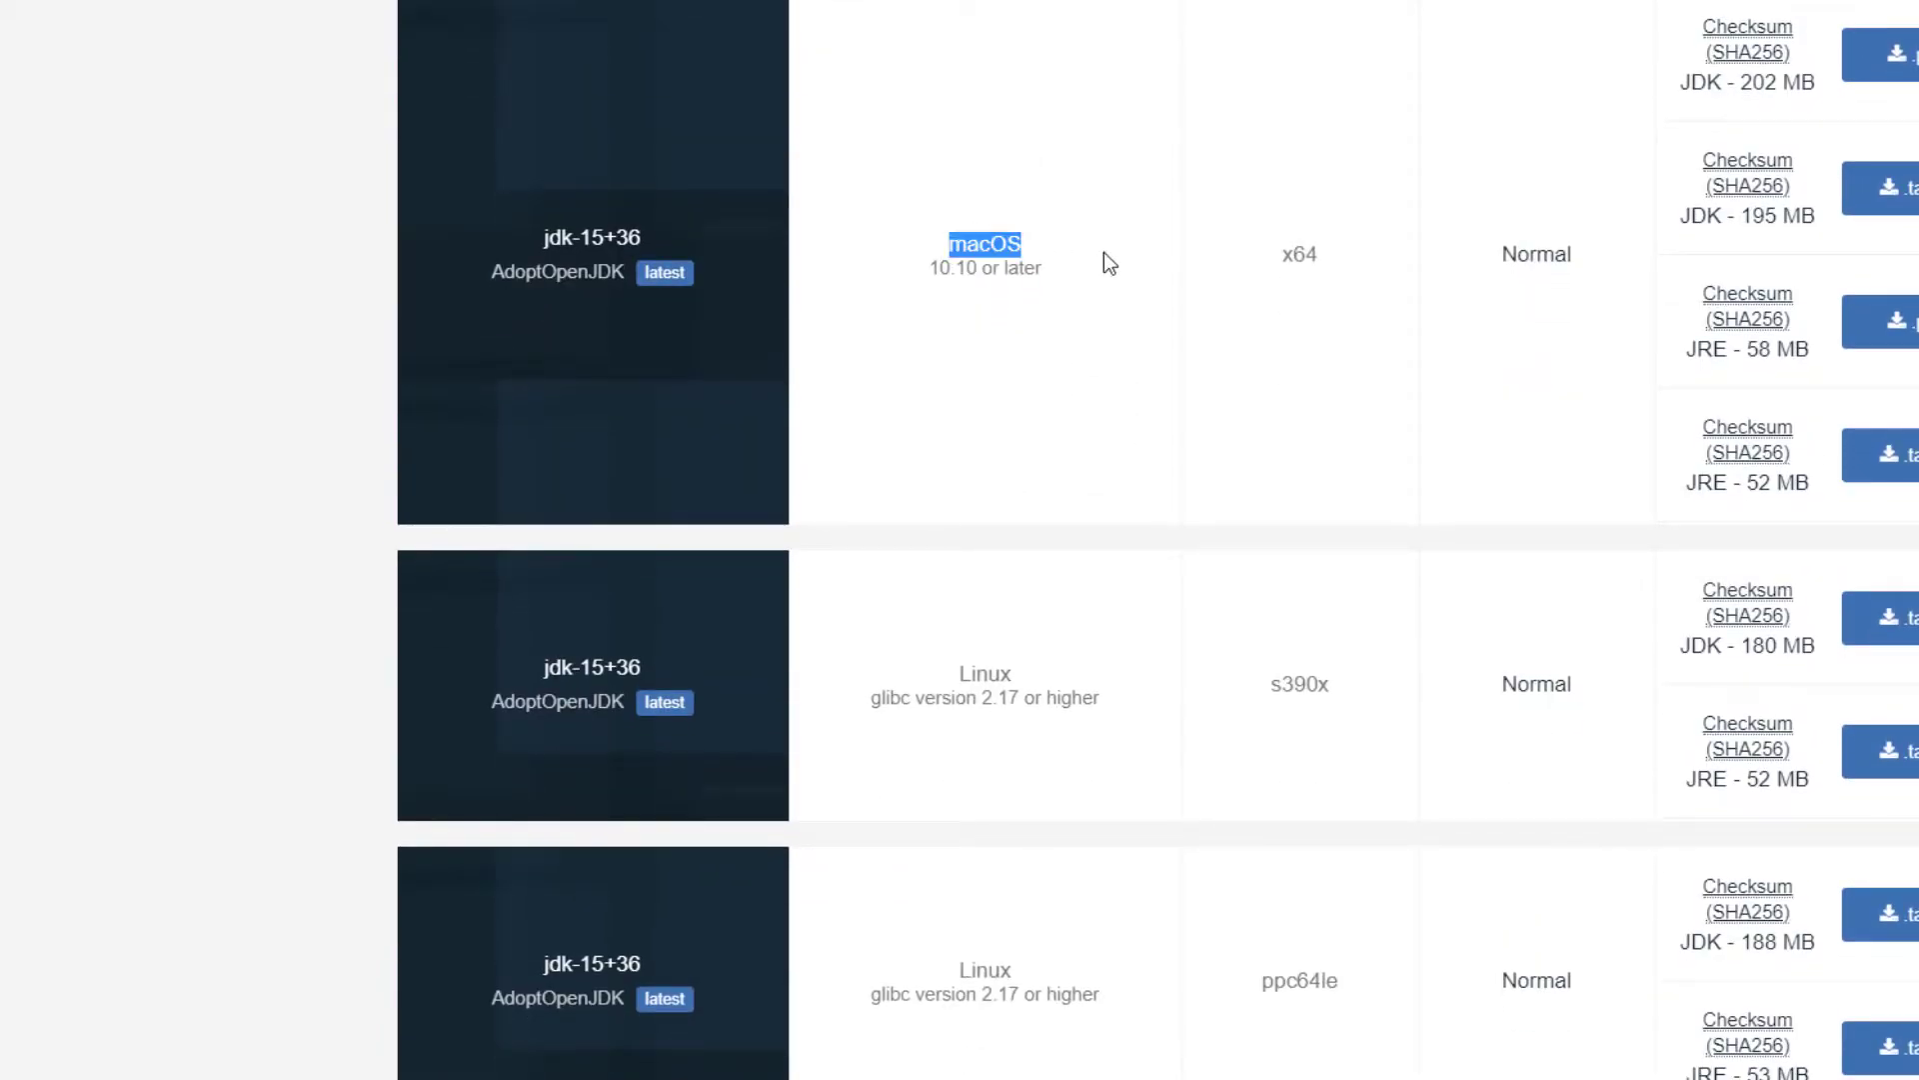
pyautogui.scroll(10, 1071, 393)
pyautogui.scroll(-2, 1071, 392)
pyautogui.scroll(2, 1072, 393)
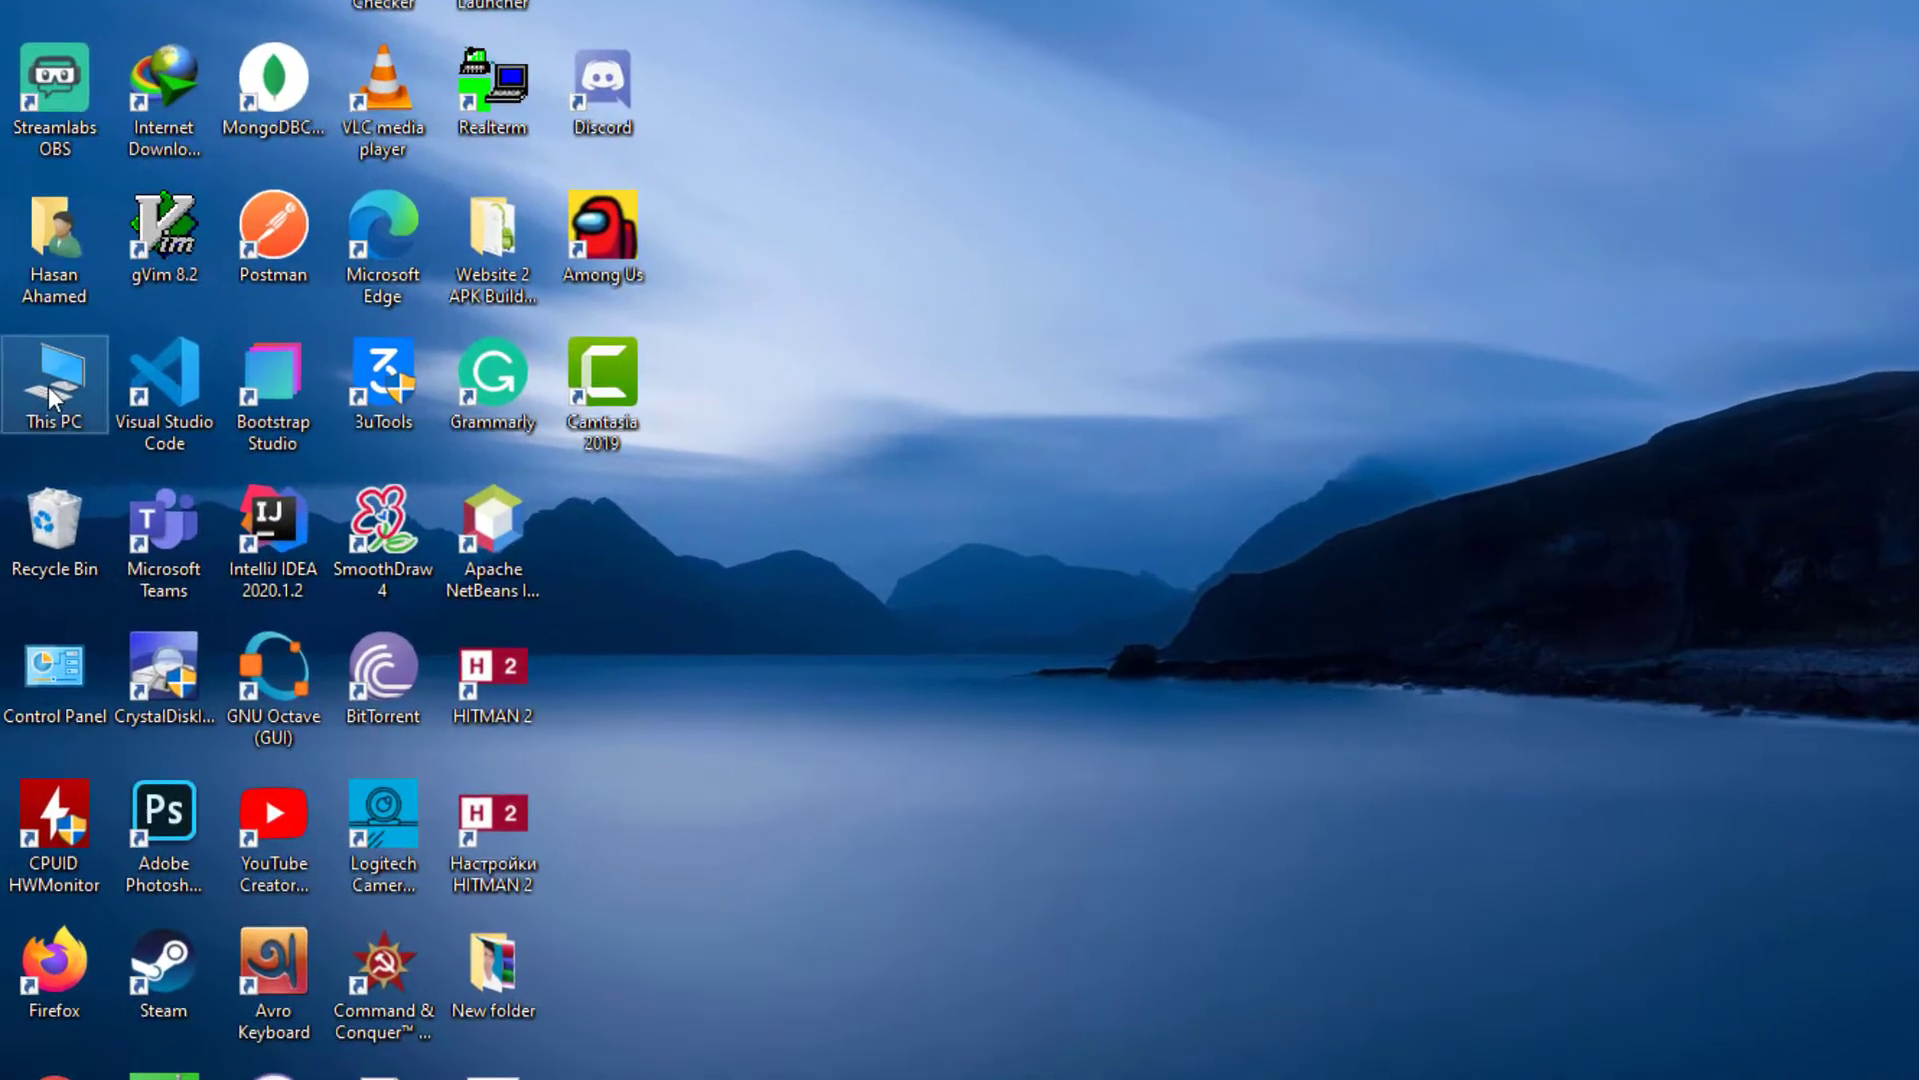
# Confirm a 64-bit OS in This PC's properties, then return to the browser.
pyautogui.rightClick(62, 333)
pyautogui.click(357, 725)
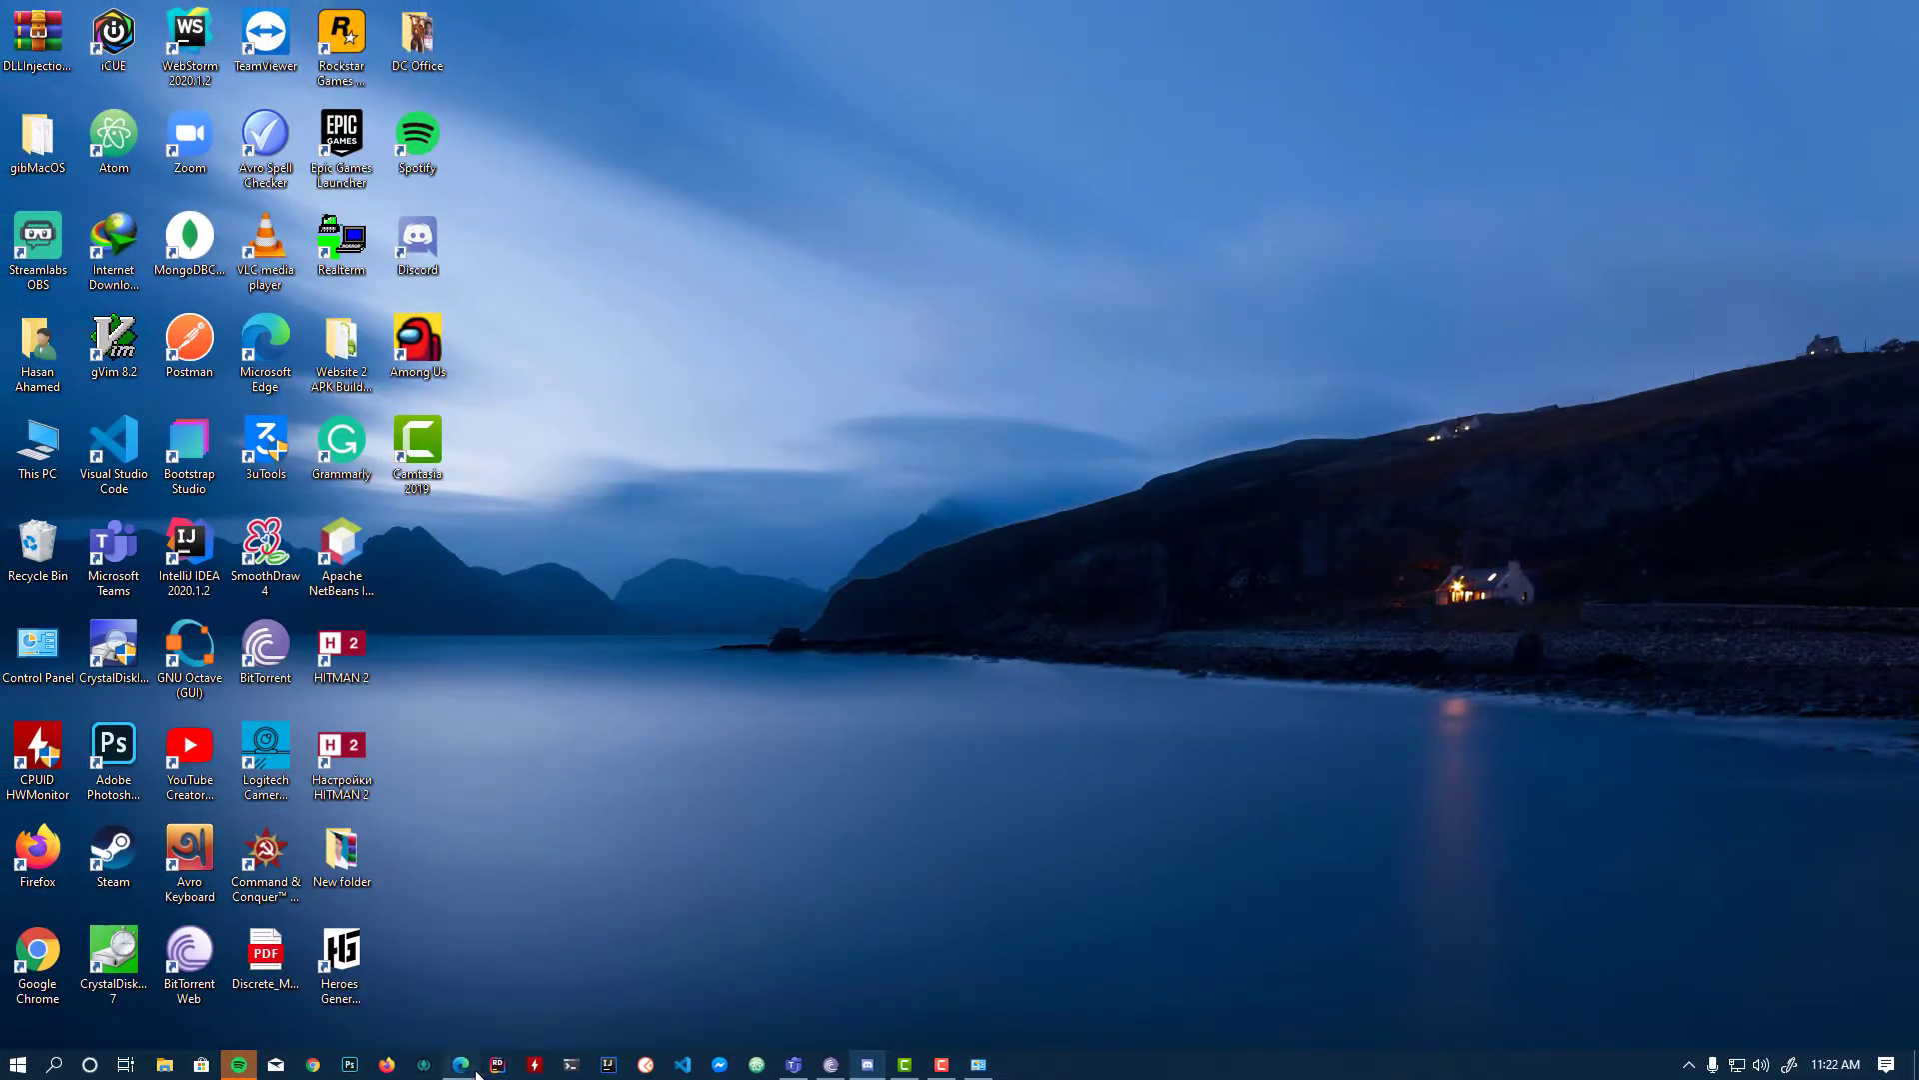
pyautogui.click(460, 1064)
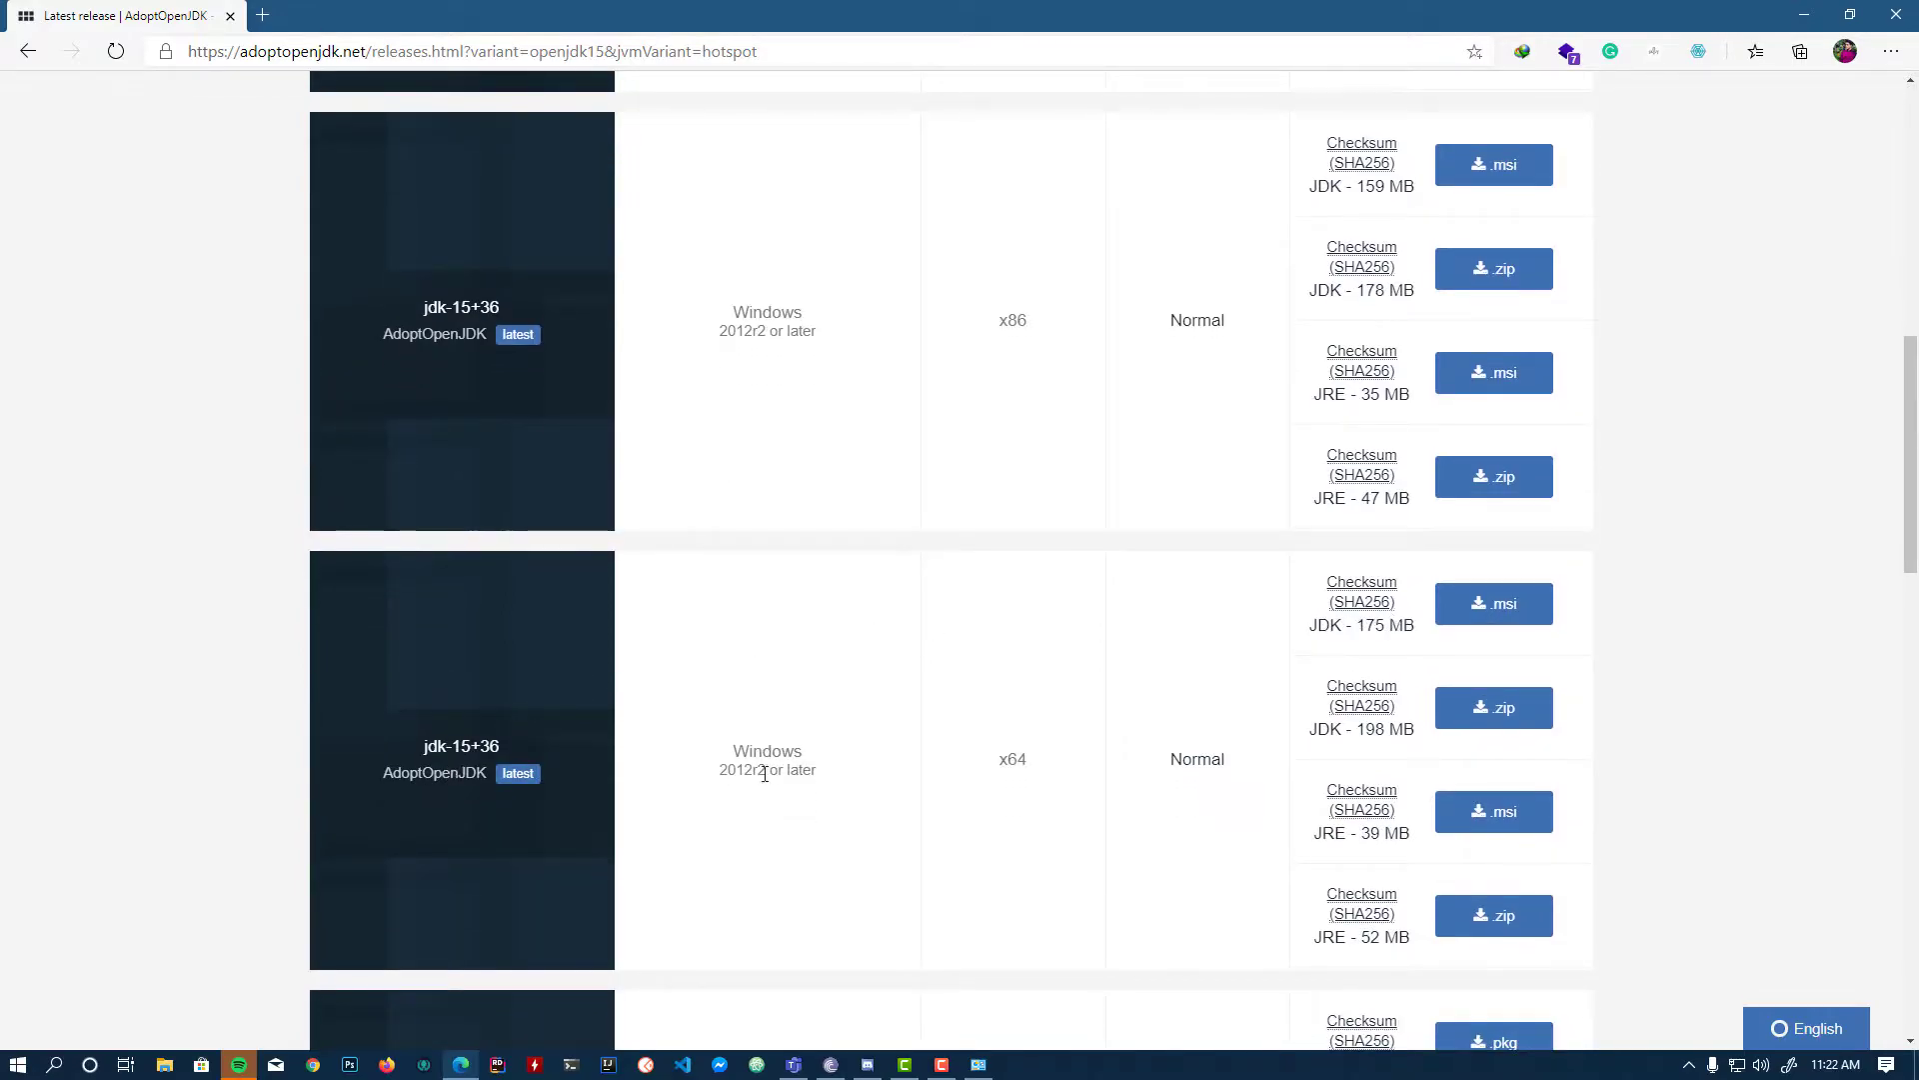
# Check the x64 JDK's 175 MB size and request the Windows x64 JDK installer.
pyautogui.moveTo(991, 770); pyautogui.dragTo(1035, 760)
pyautogui.click(1264, 658)
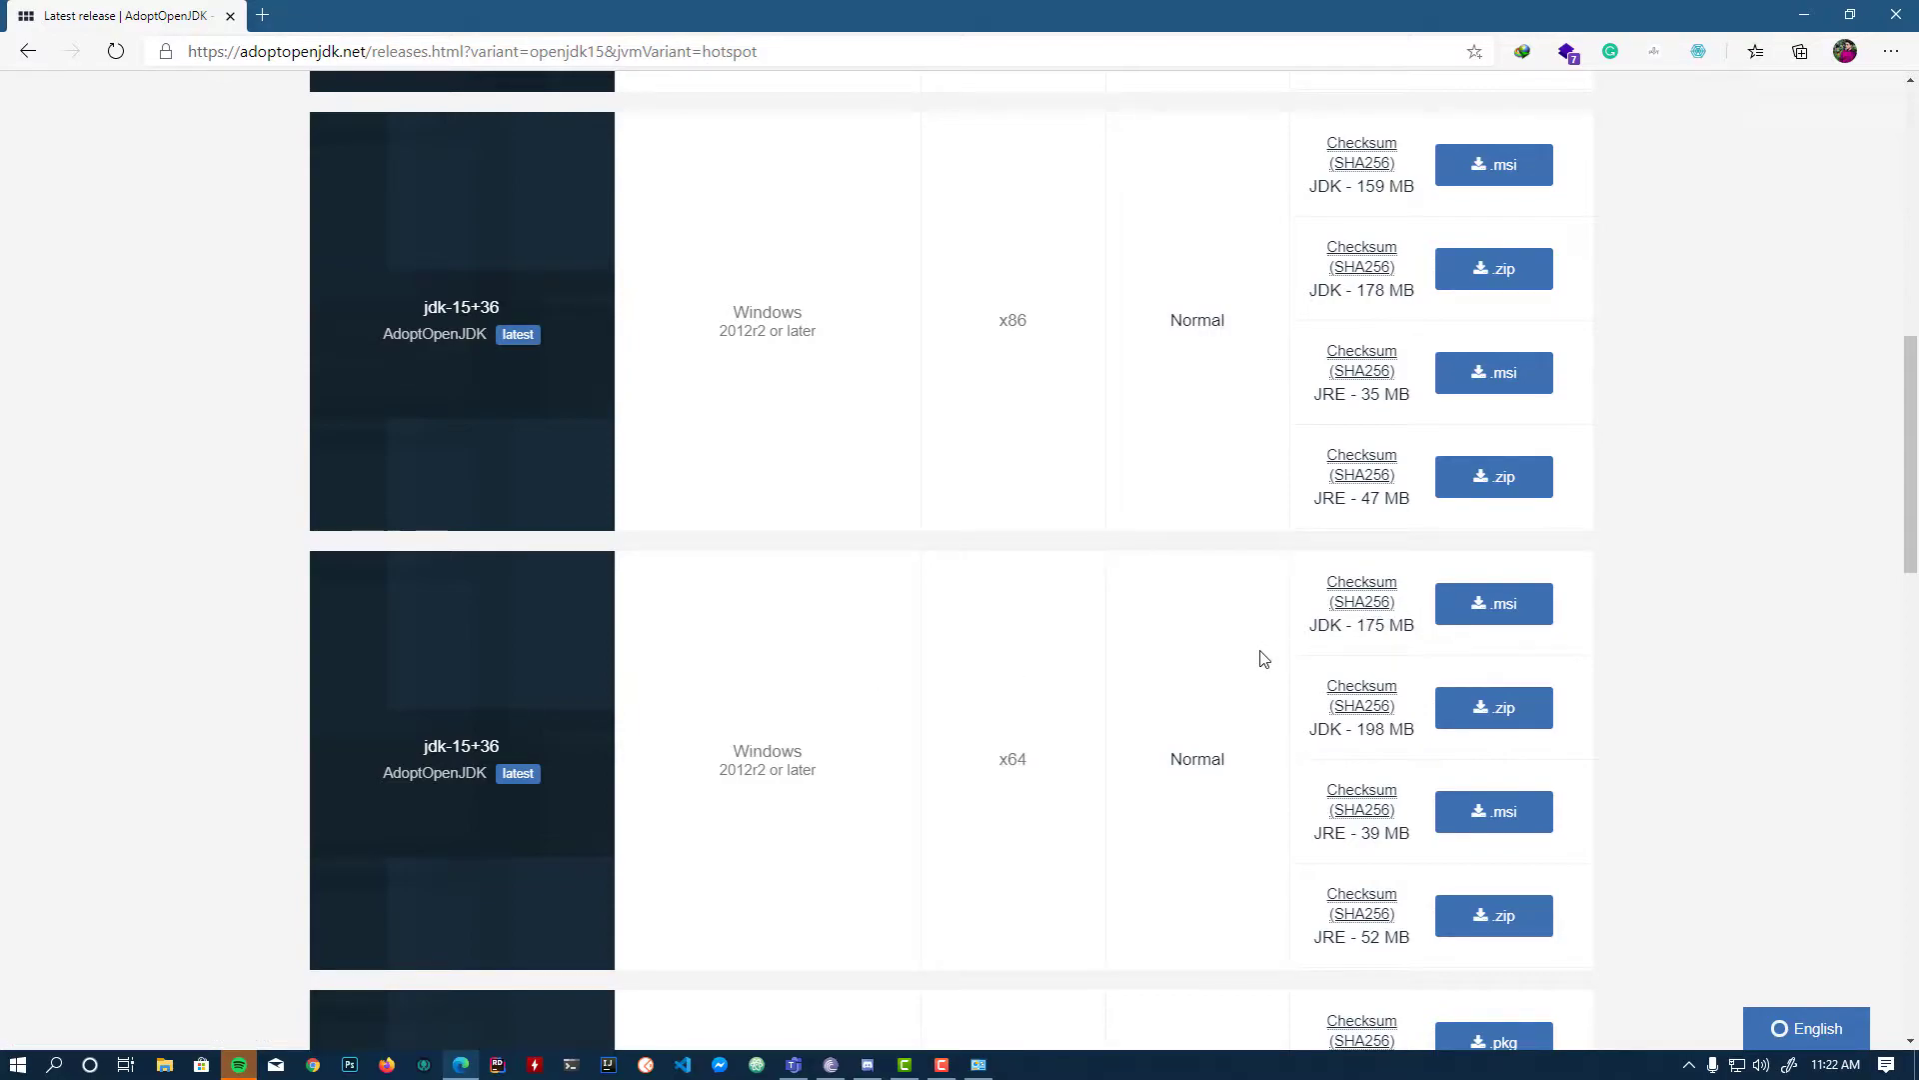
pyautogui.doubleClick(1371, 627)
pyautogui.click(1318, 630)
pyautogui.moveTo(1310, 626); pyautogui.dragTo(1389, 627)
pyautogui.click(1484, 606)
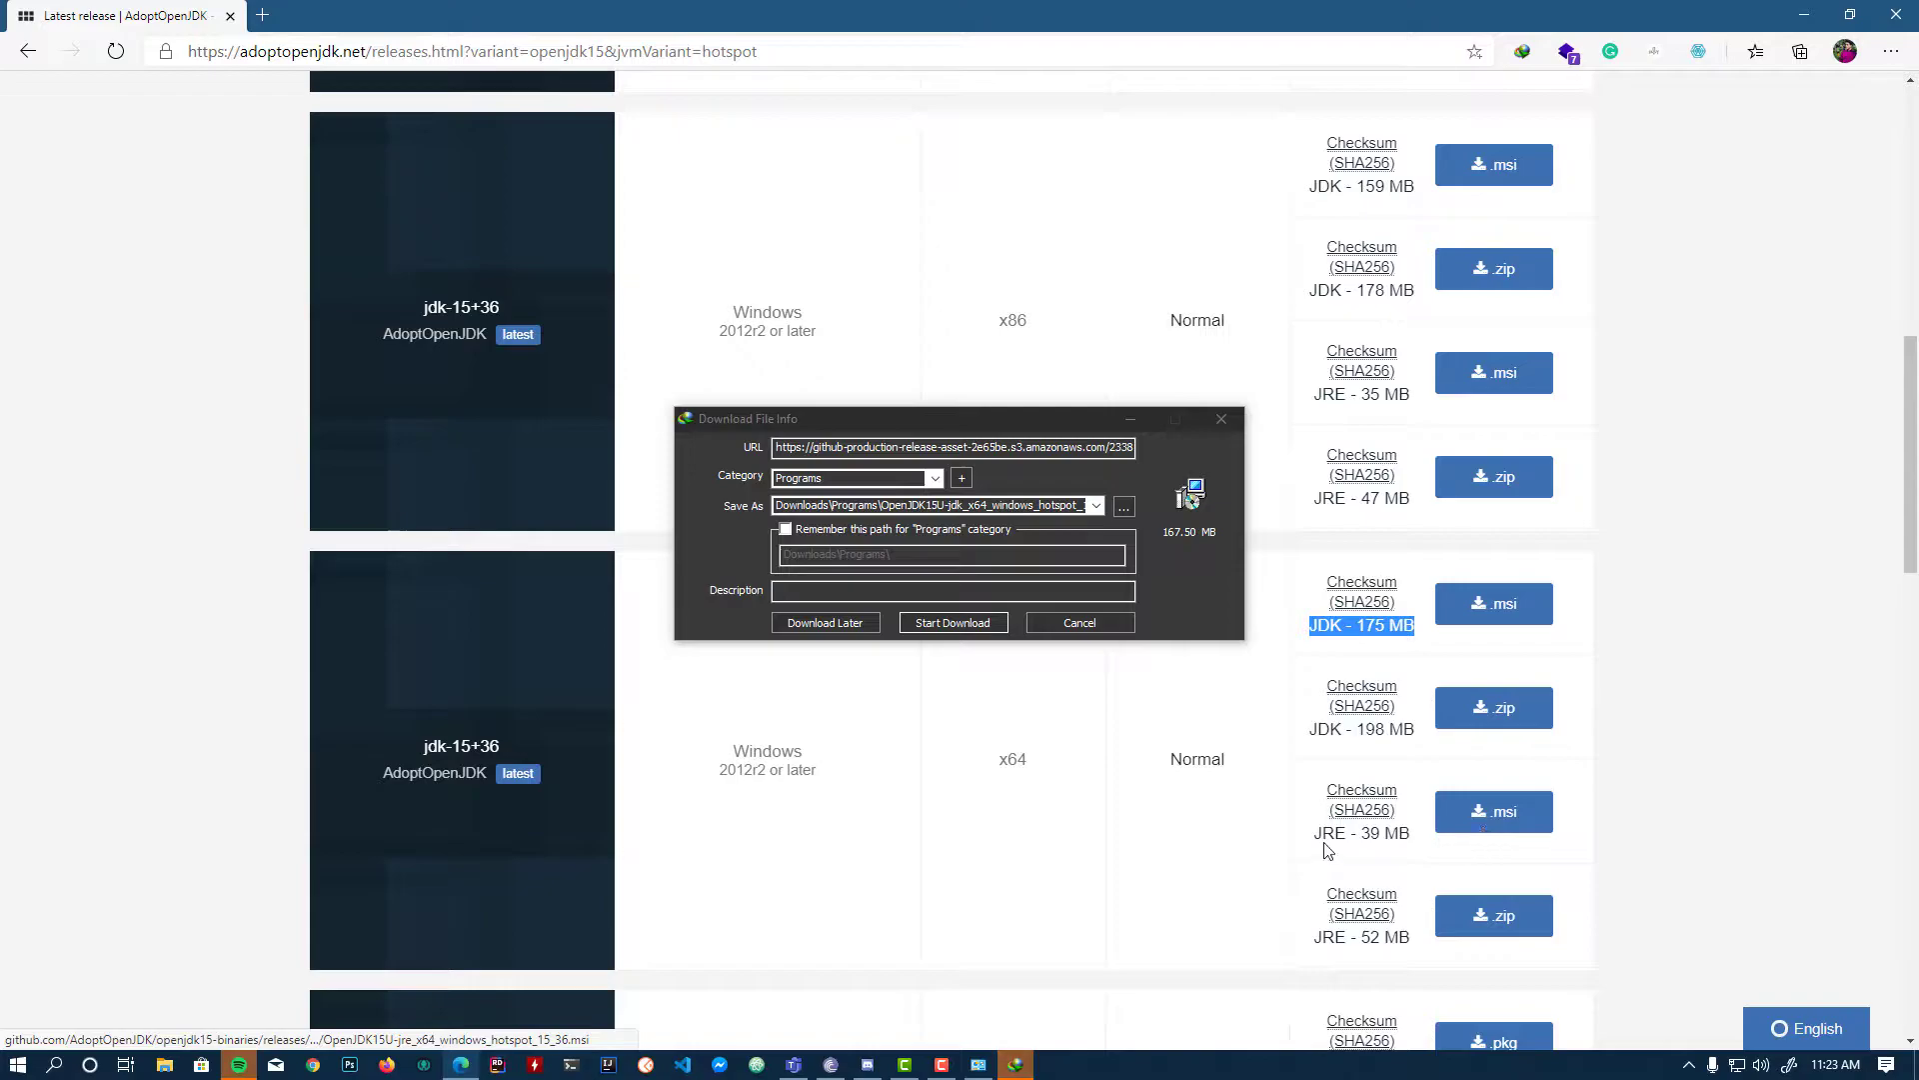
# Download the Windows x64 JDK and 39 MB JRE .msi installers through IDM.
pyautogui.moveTo(1428, 839); pyautogui.dragTo(1312, 836)
pyautogui.scroll(-3, 1430, 868)
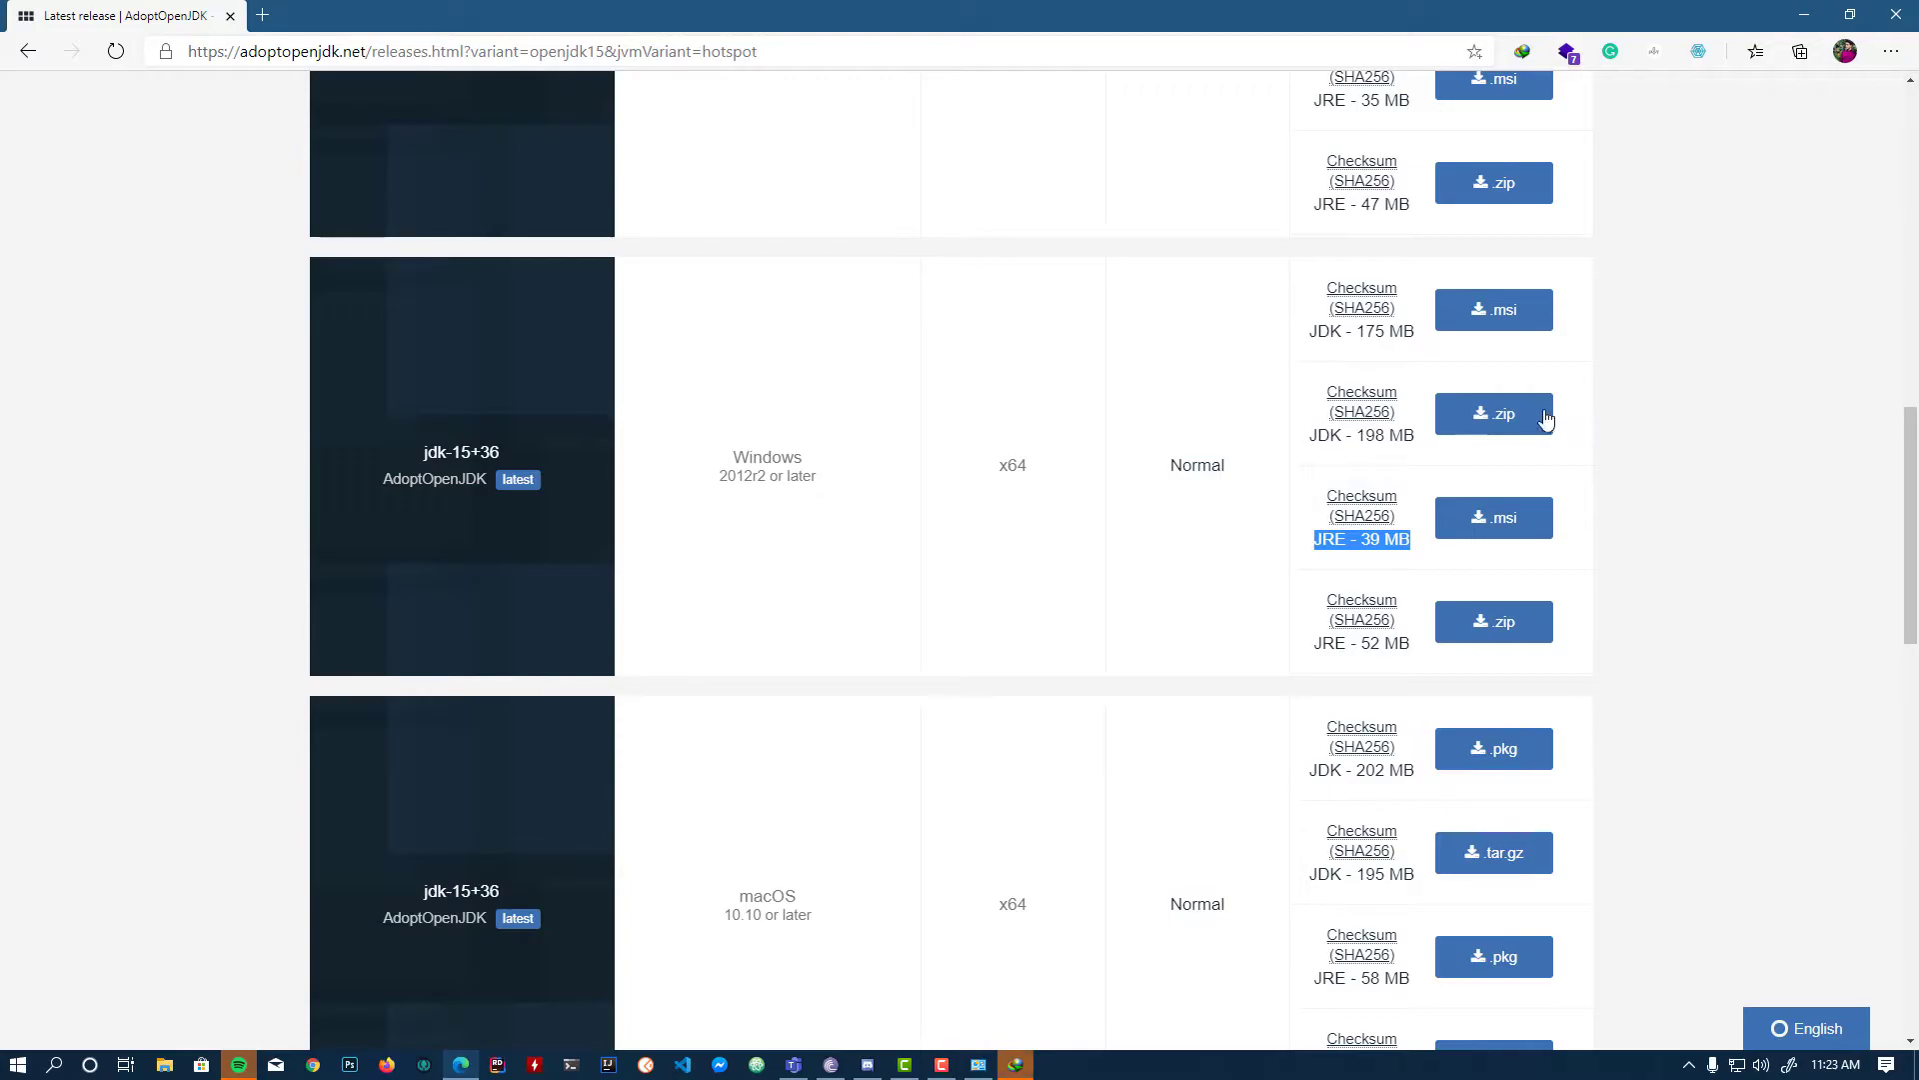
pyautogui.click(1017, 1064)
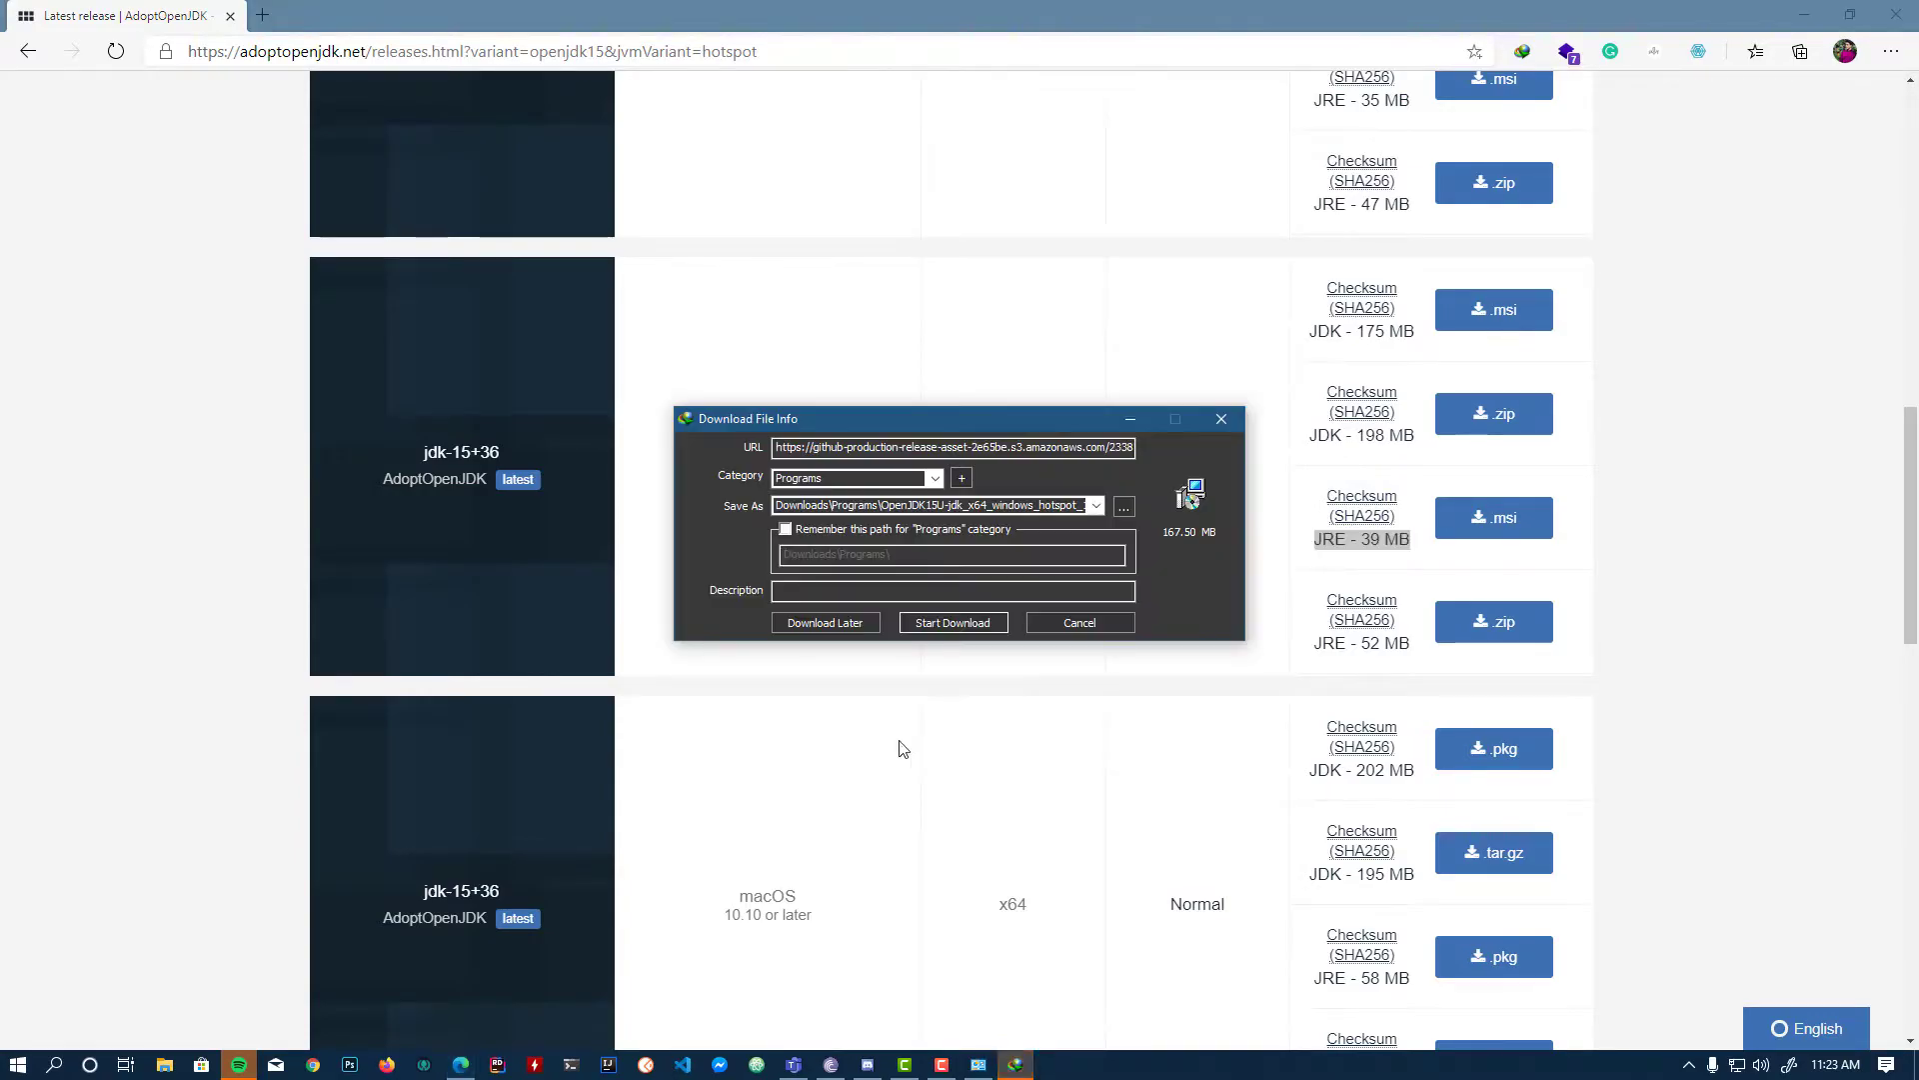
pyautogui.click(951, 624)
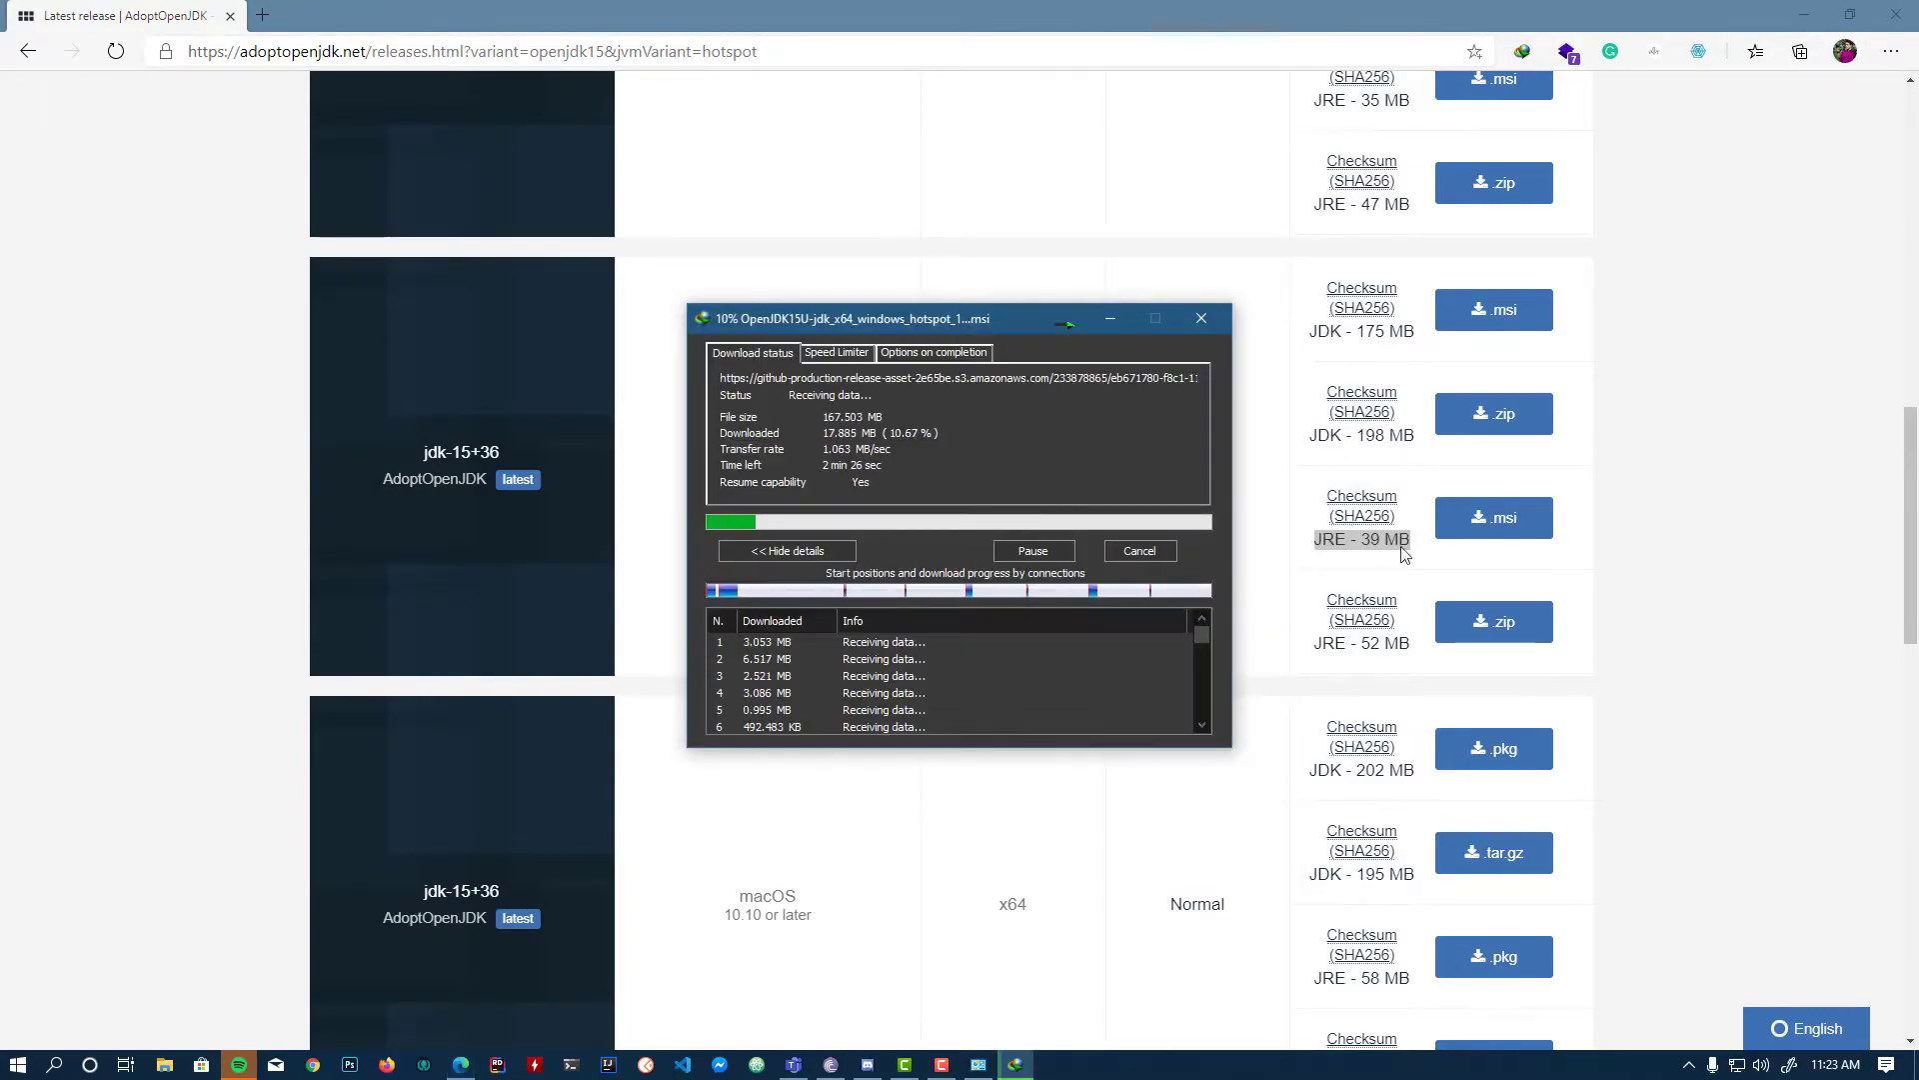
pyautogui.click(1489, 532)
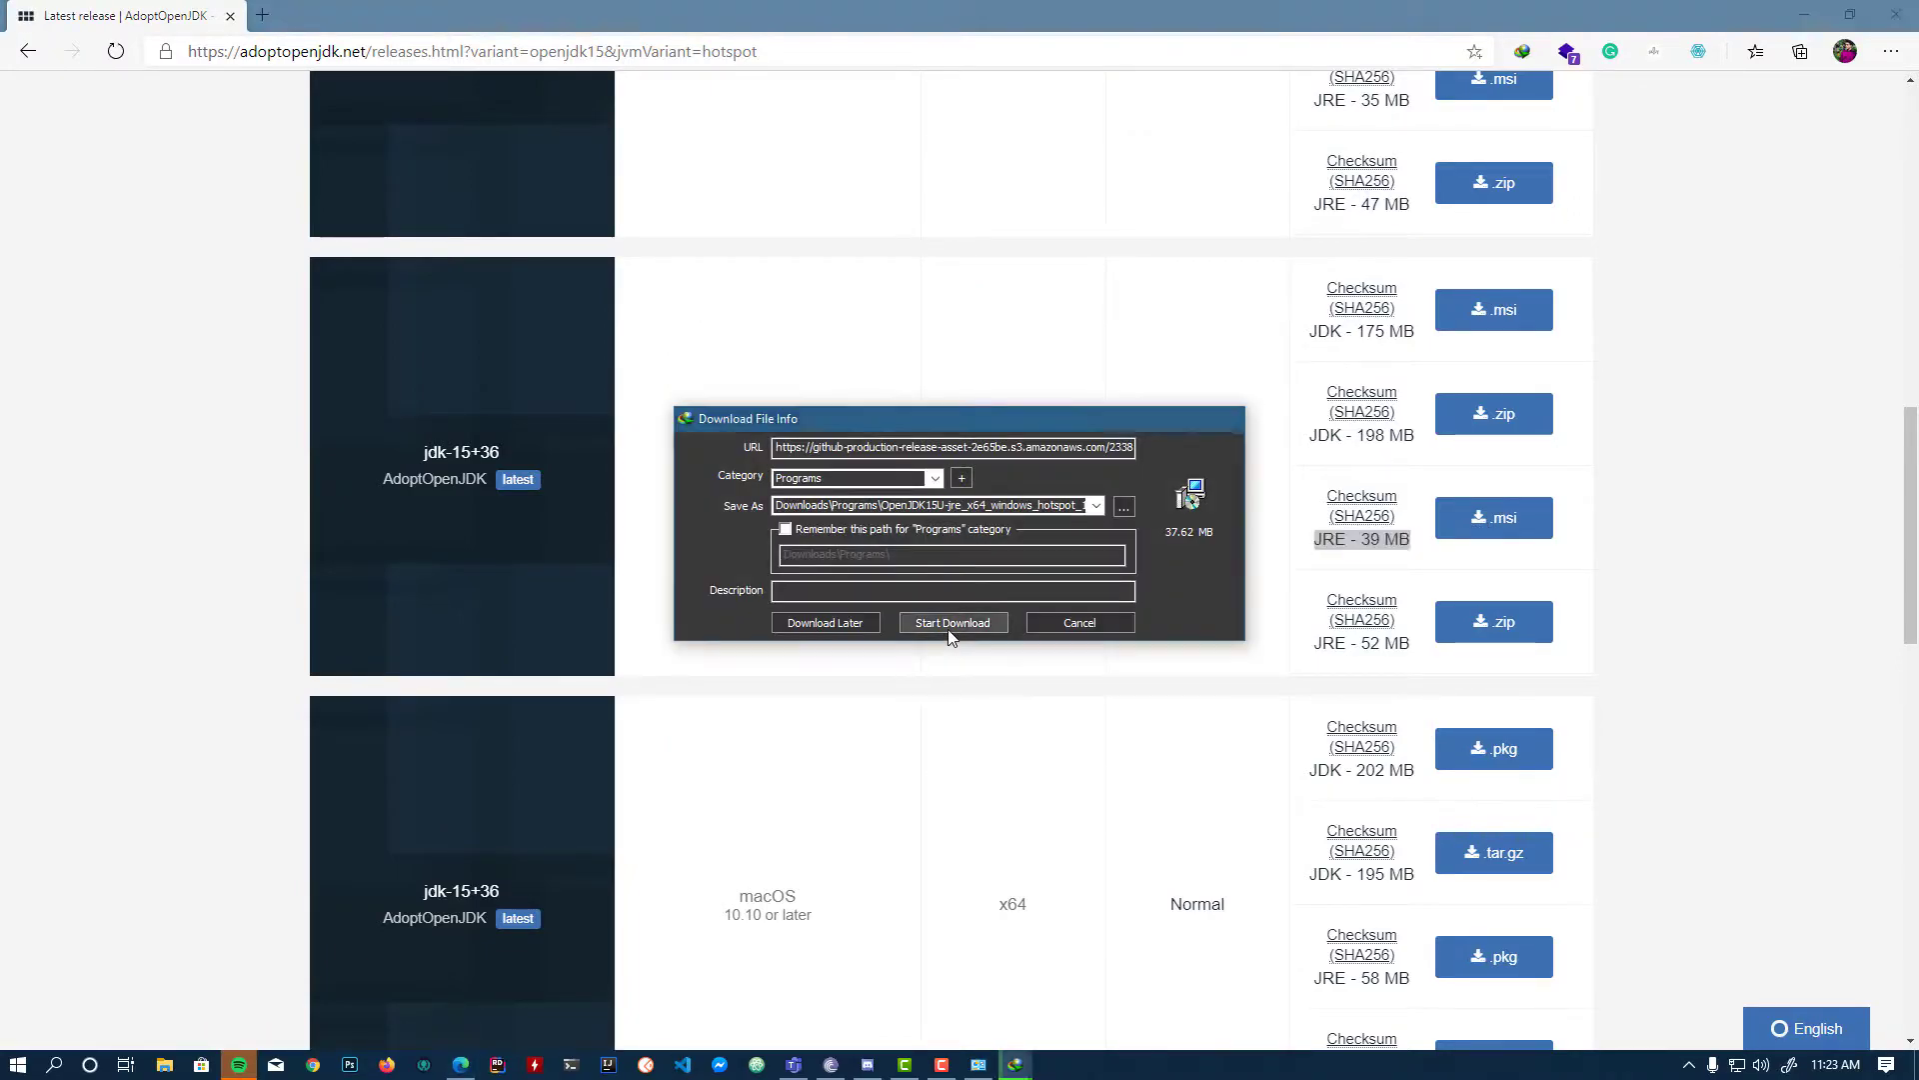
pyautogui.click(950, 620)
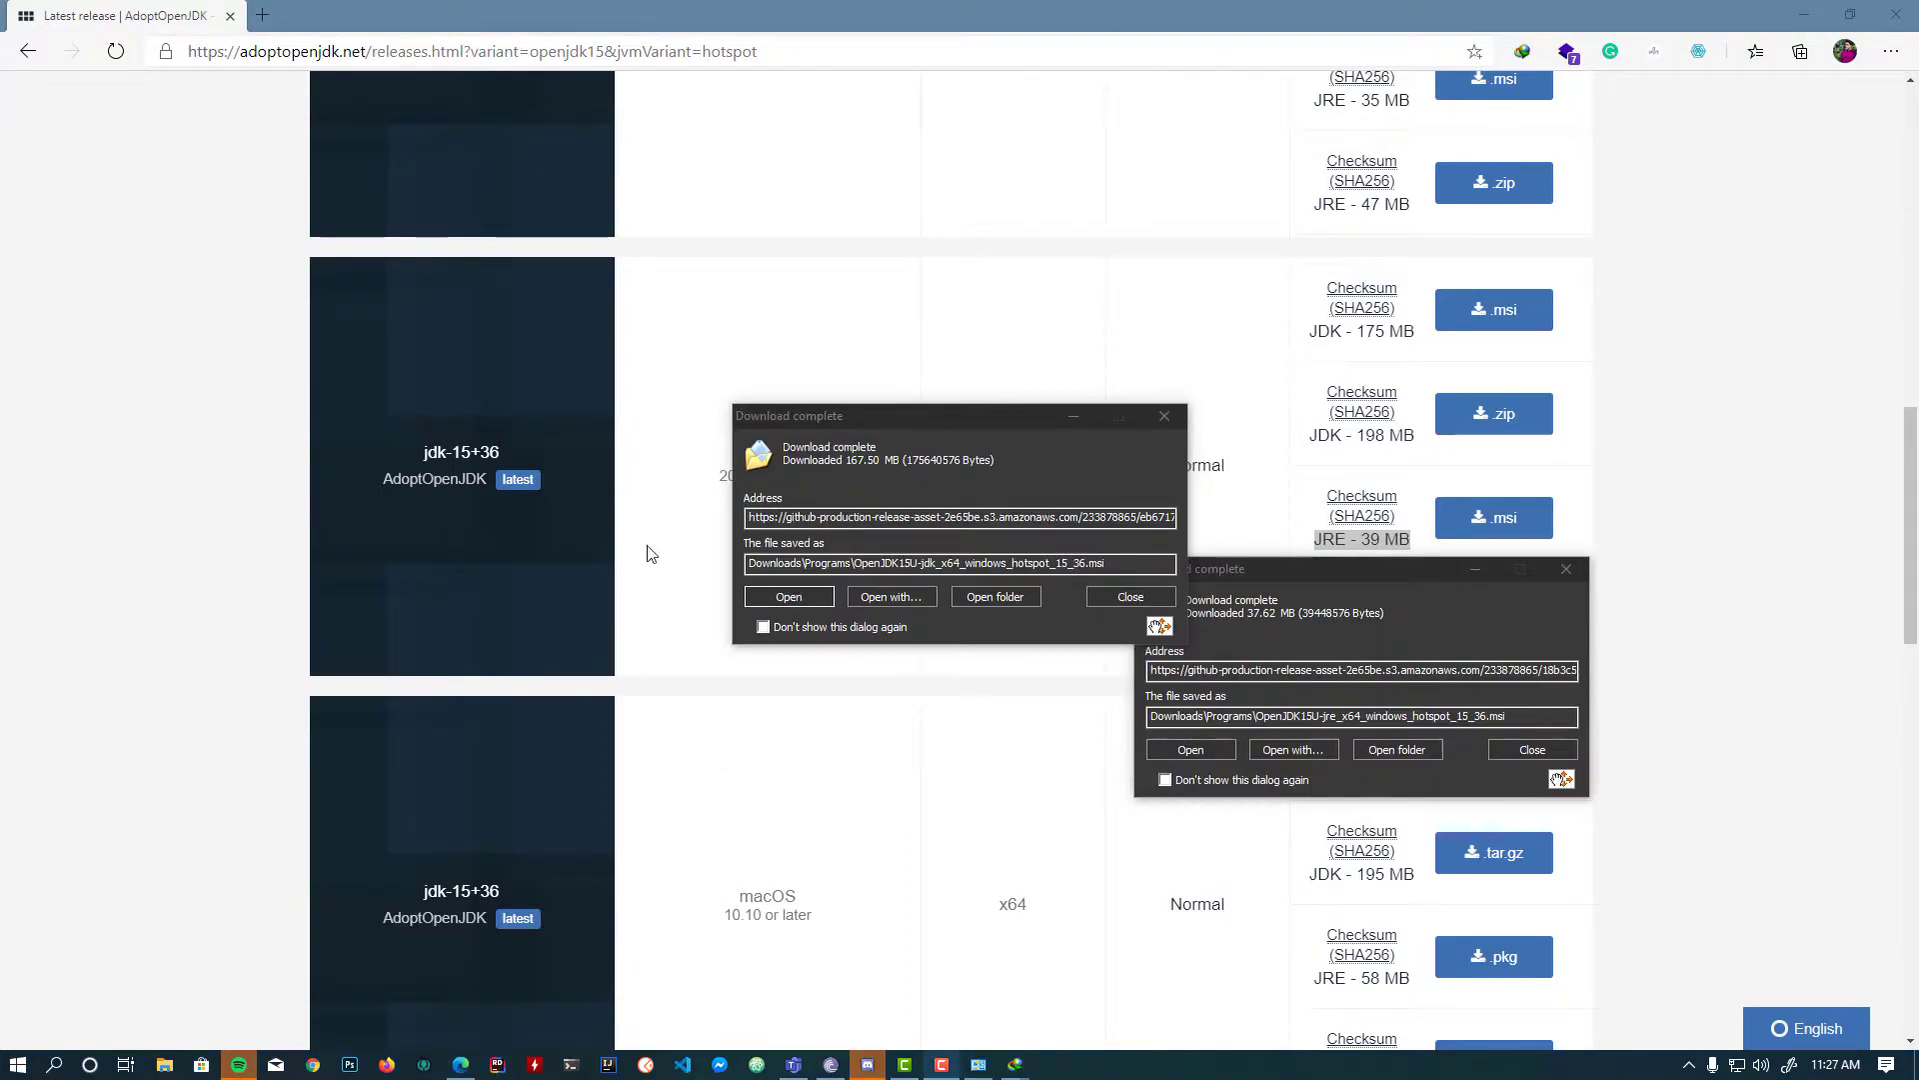
pyautogui.click(938, 558)
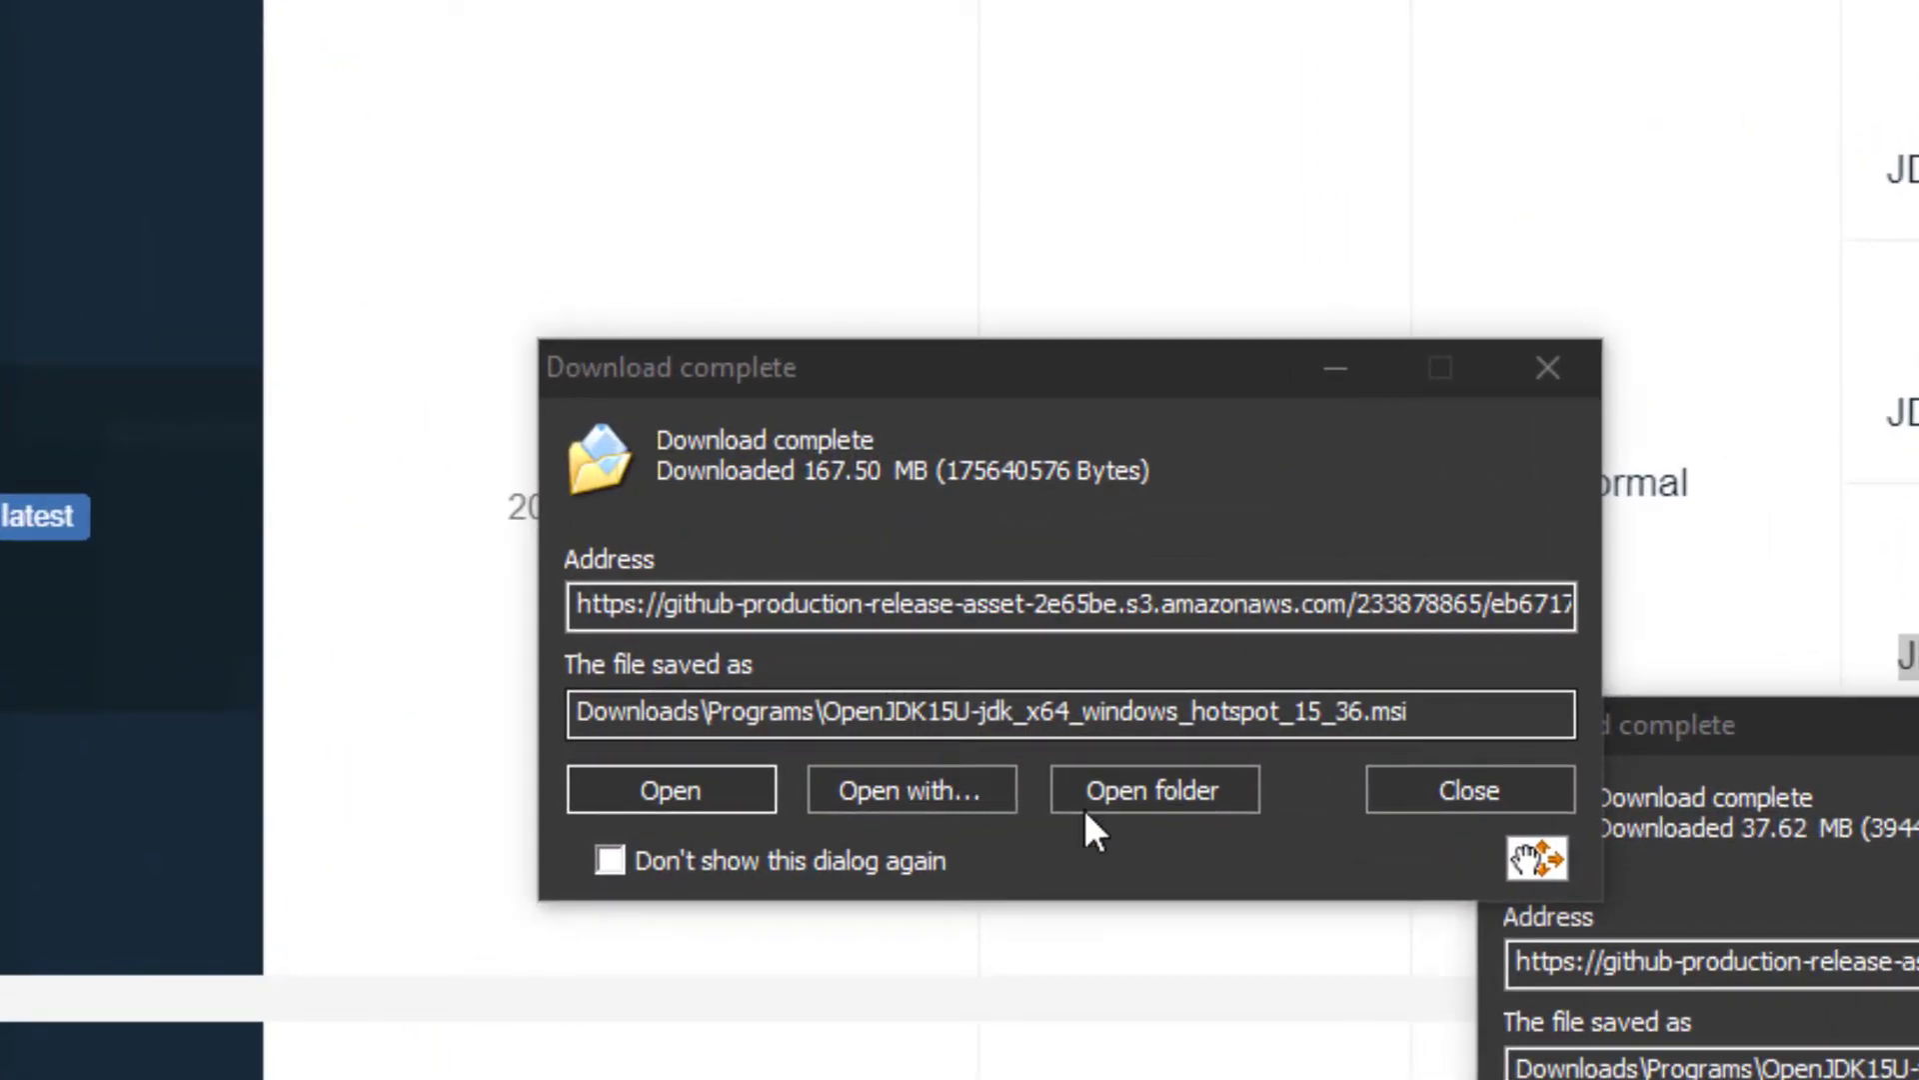
# Launch the OpenJDK15U-jdk_x64 .msi from the Programs folder and accept the license agreement.
pyautogui.click(1167, 793)
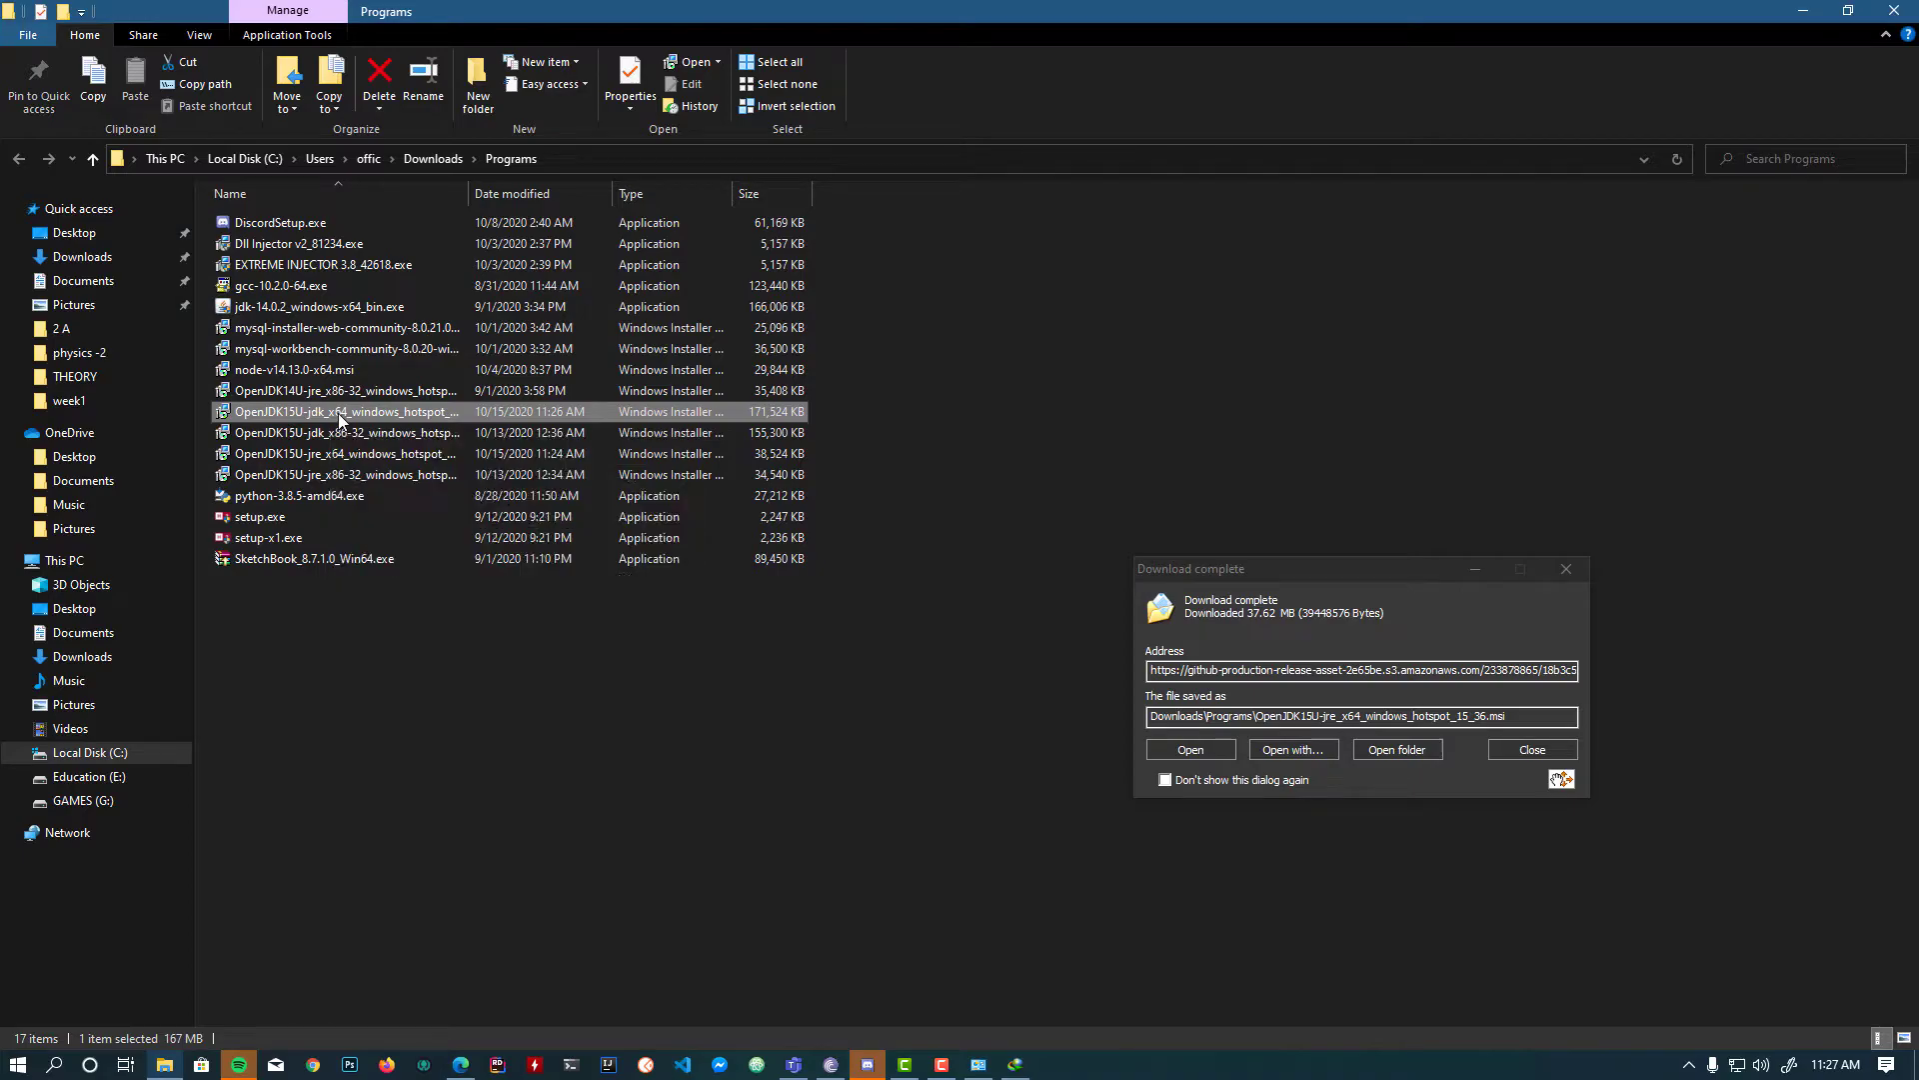
pyautogui.doubleClick(339, 420)
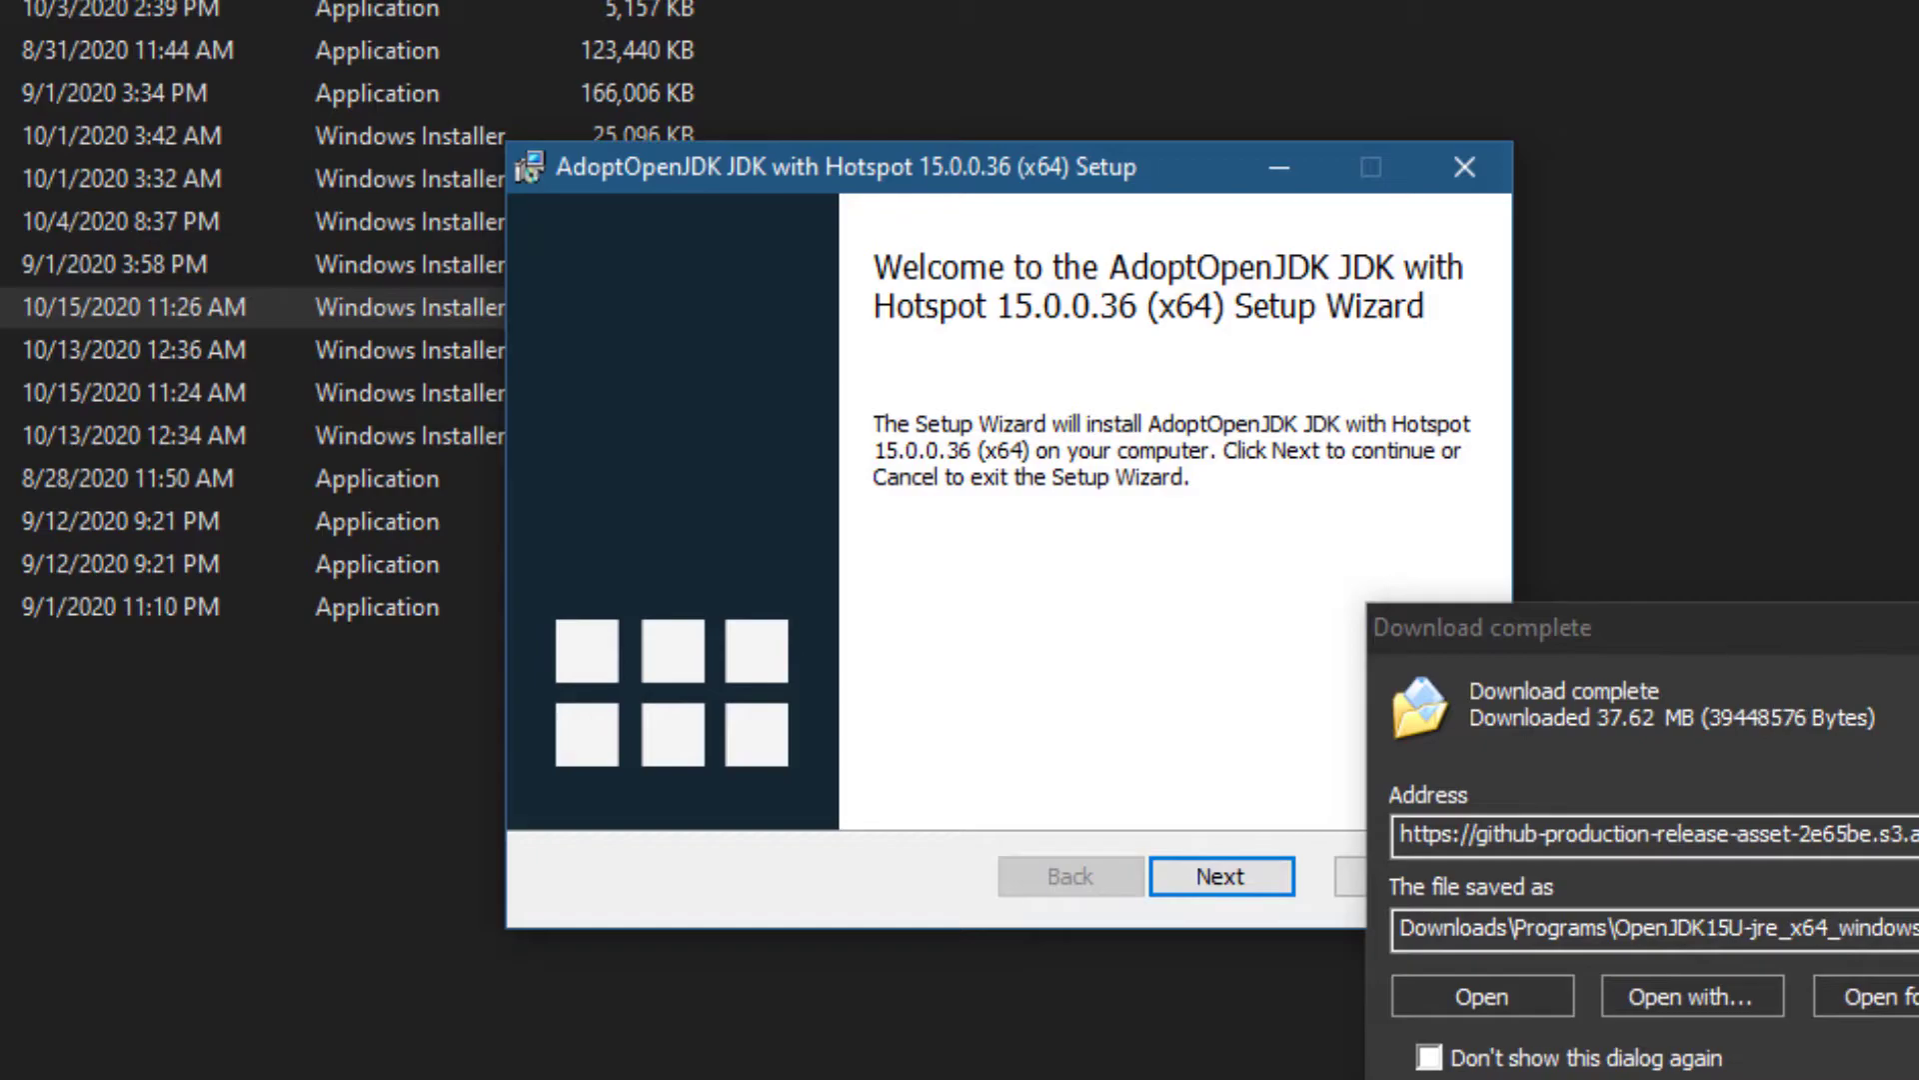
pyautogui.click(1208, 873)
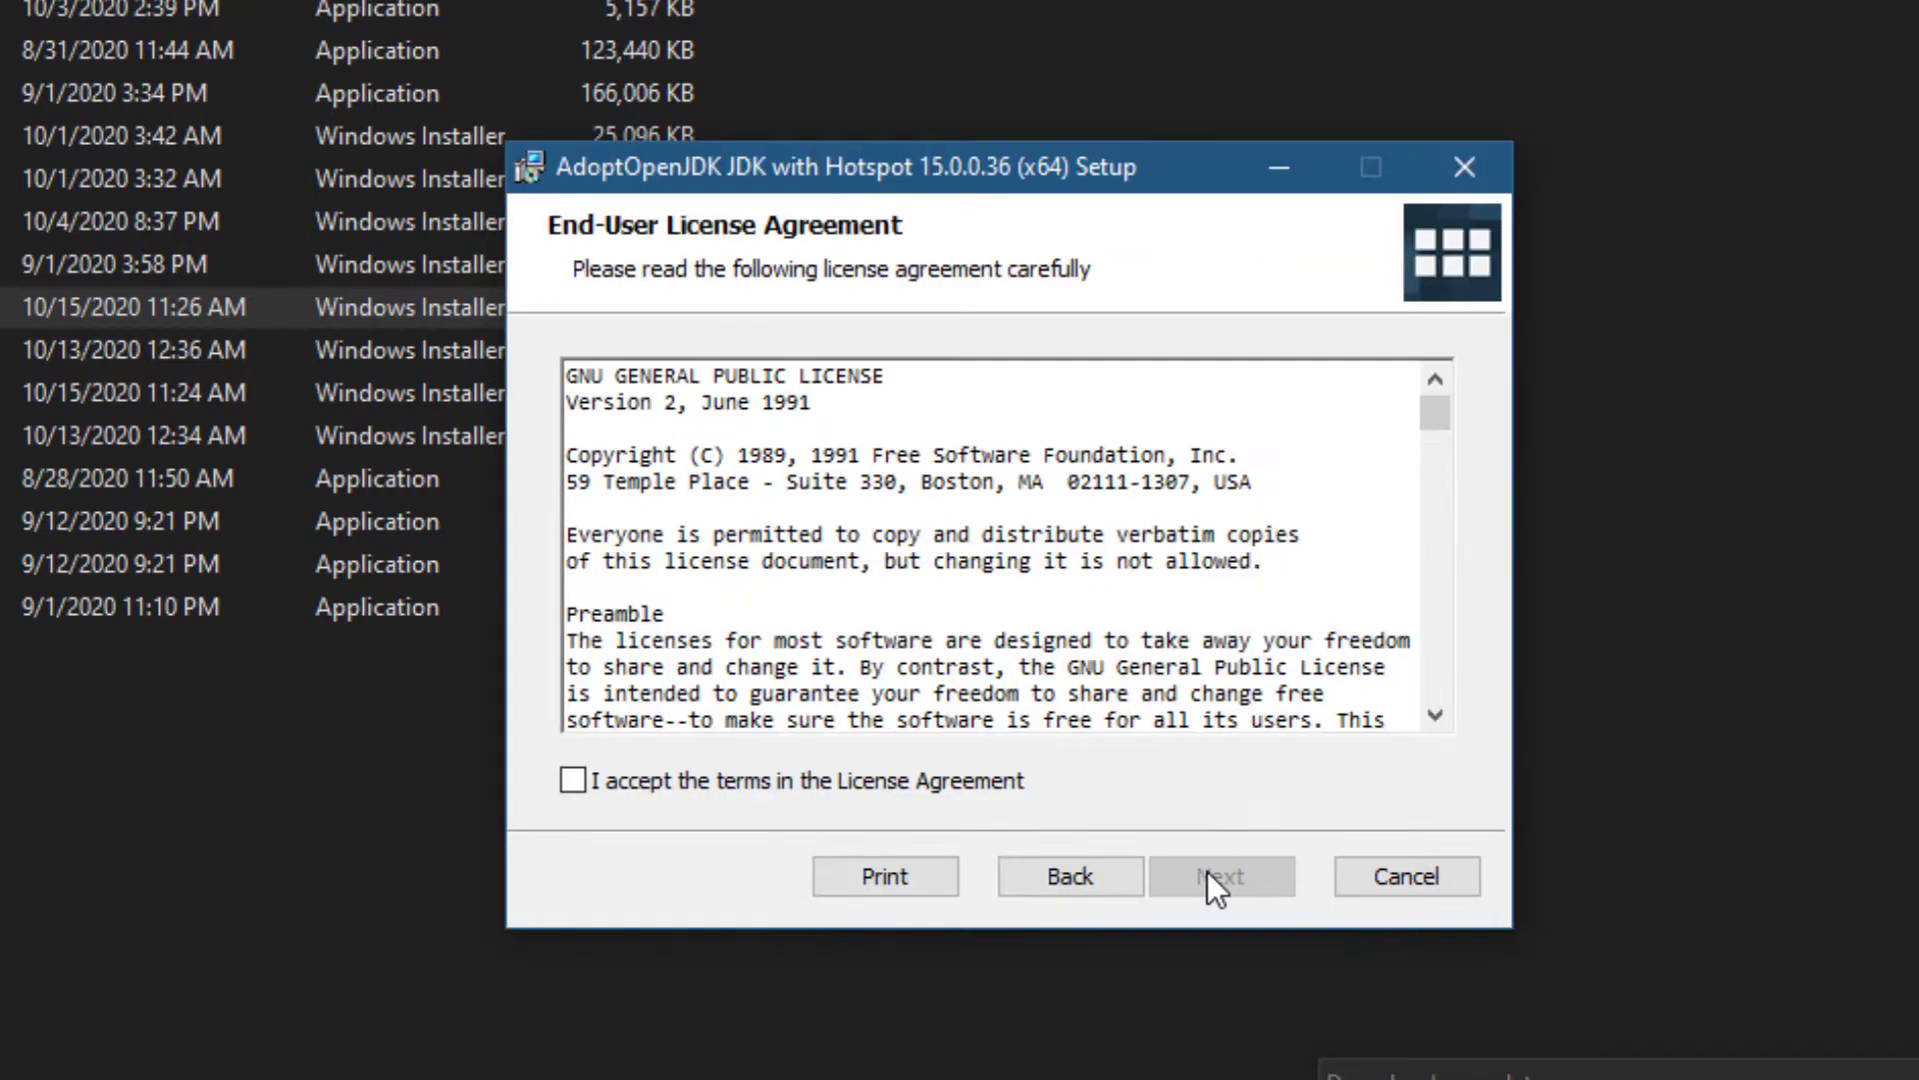
pyautogui.click(723, 780)
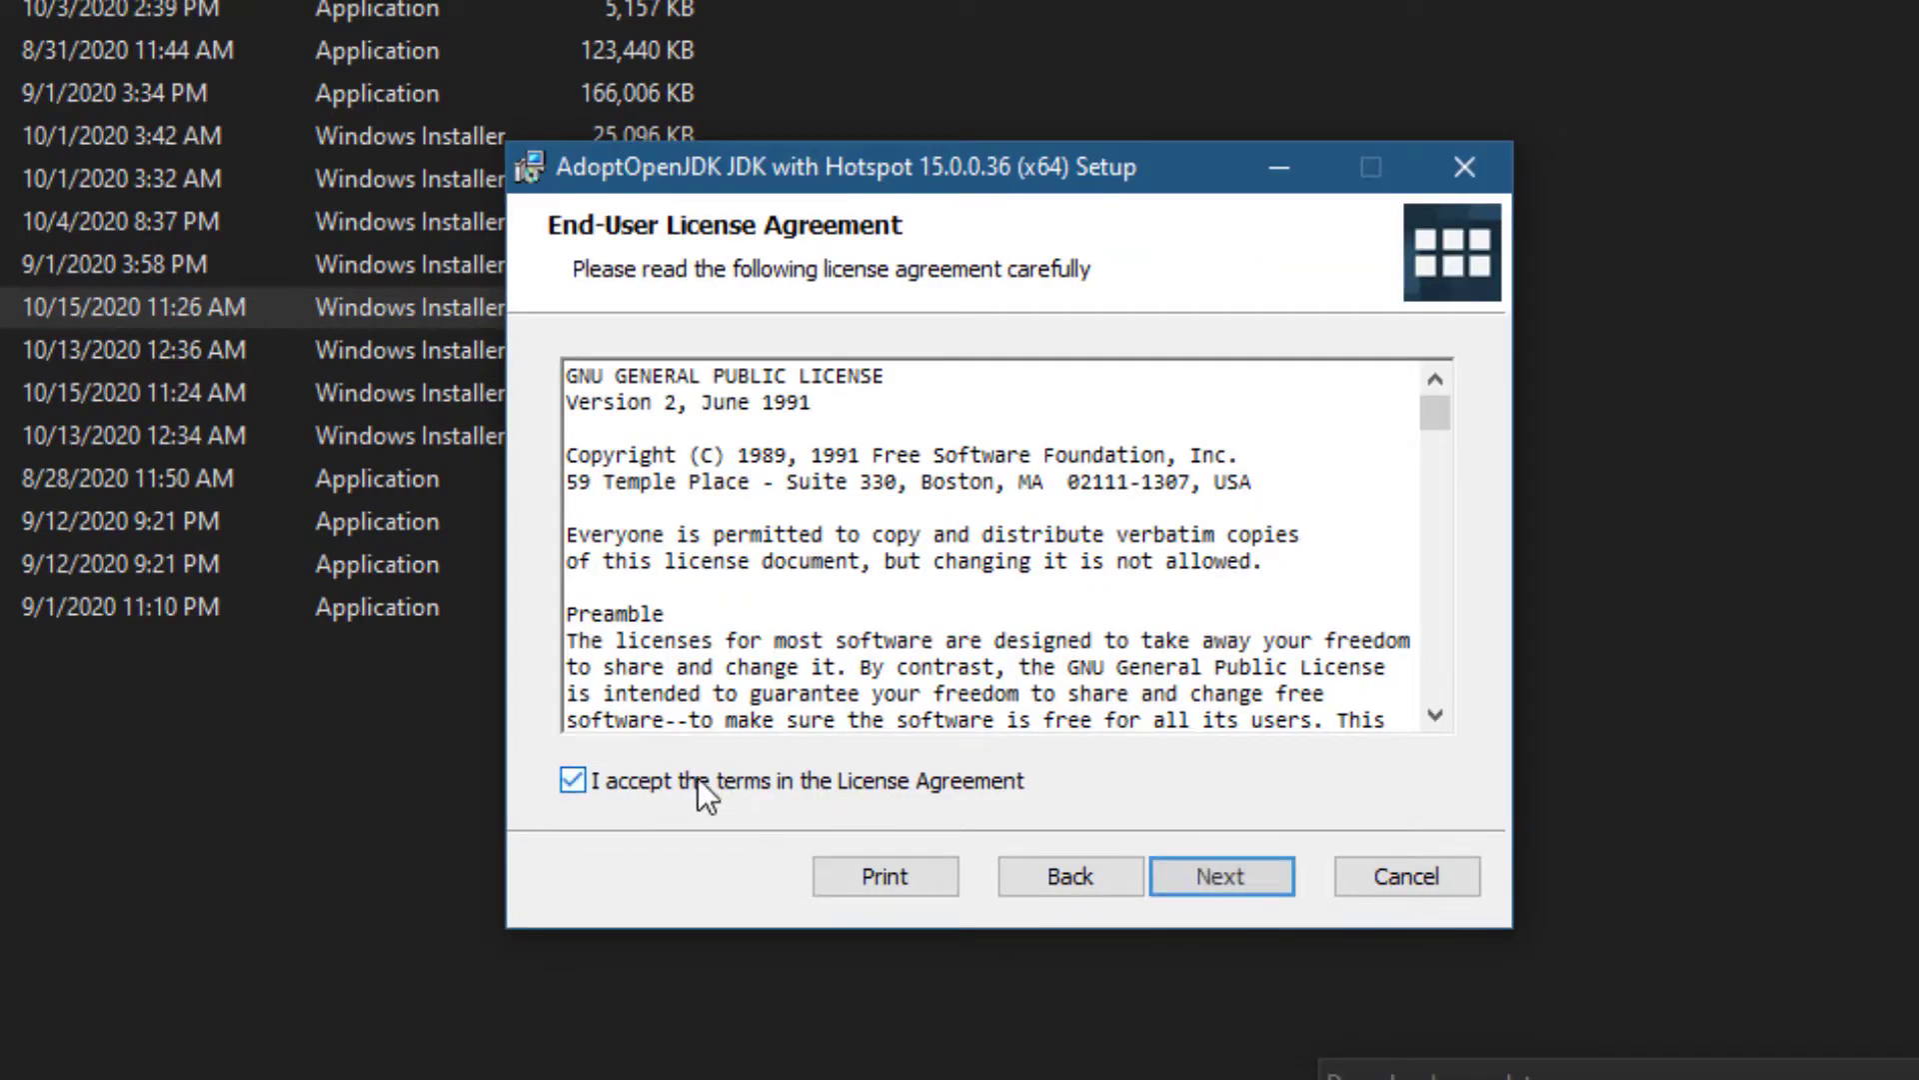
# Set the JAVA_HOME variable and JavaSoft registry keys features to be installed.
pyautogui.click(1233, 887)
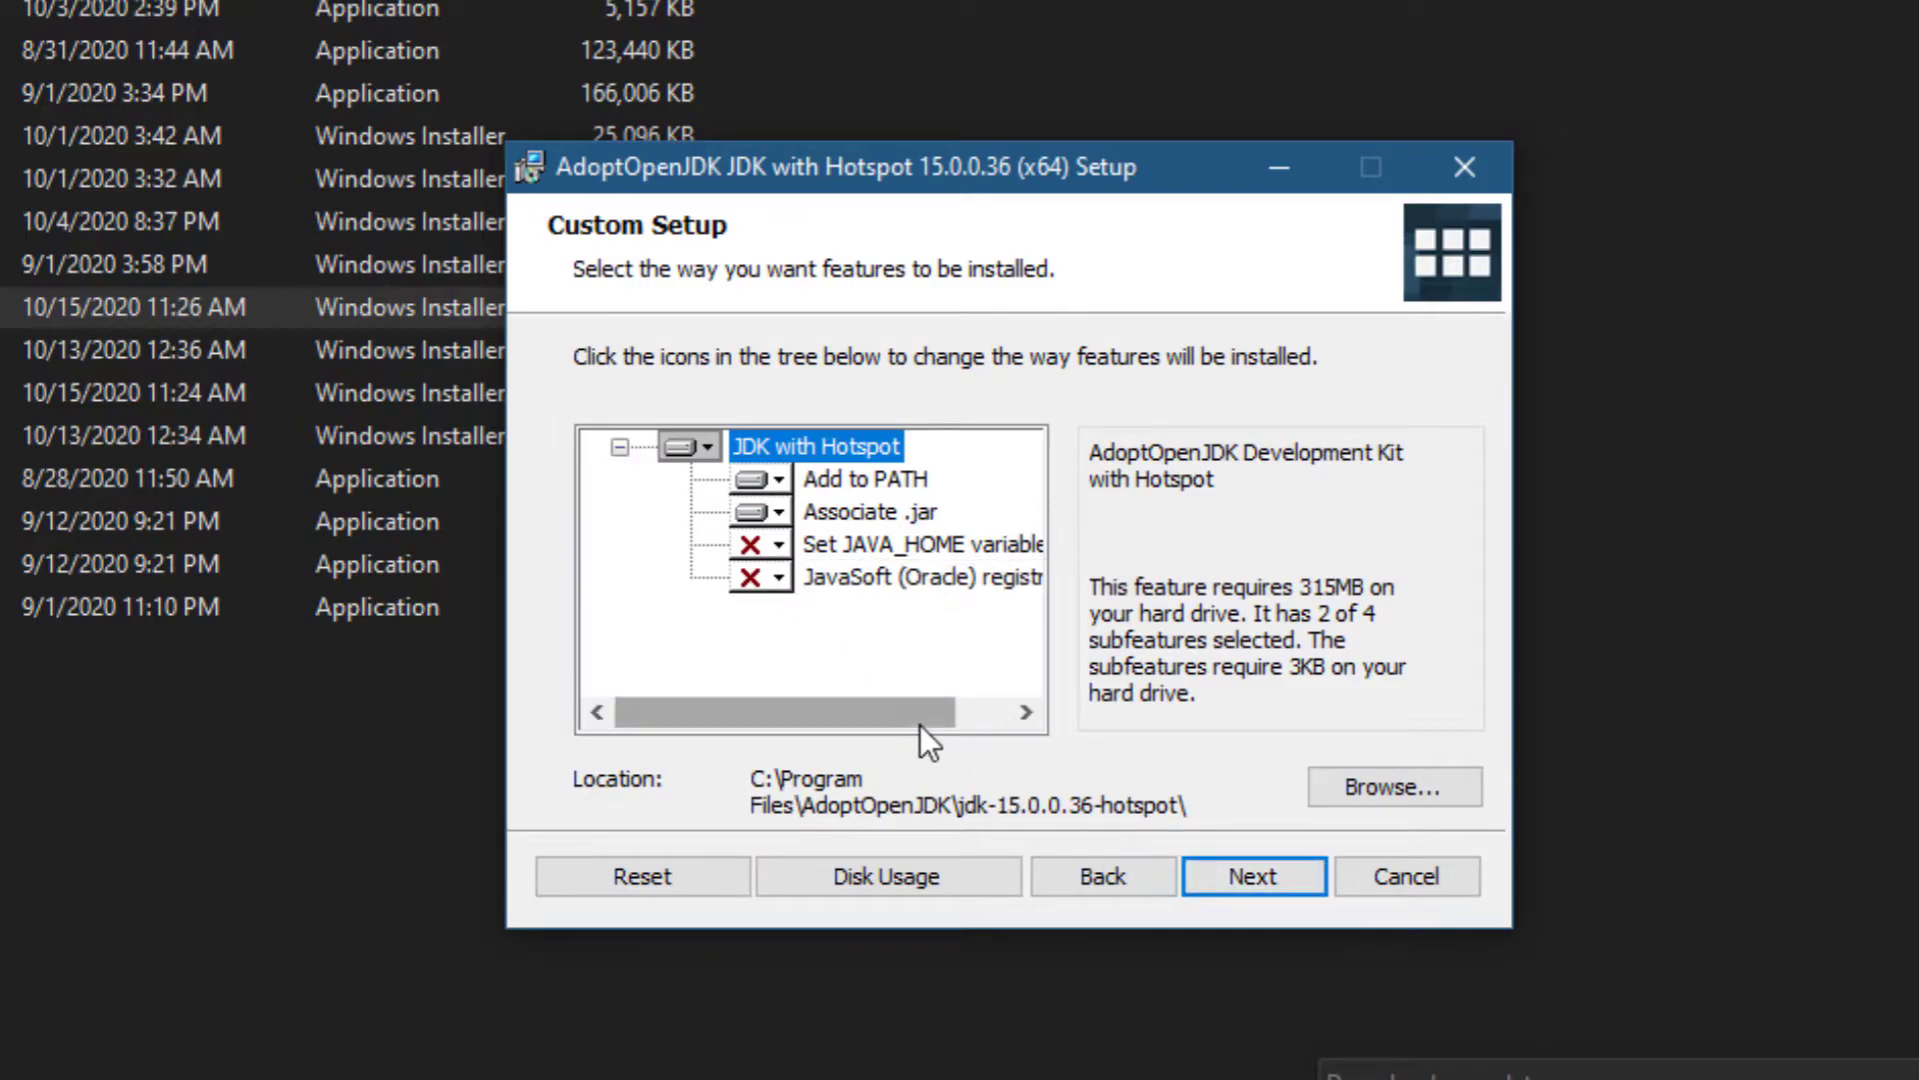
pyautogui.moveTo(914, 720)
pyautogui.mouseDown()
pyautogui.moveTo(986, 713)
pyautogui.moveTo(845, 710)
pyautogui.mouseUp()
pyautogui.click(773, 544)
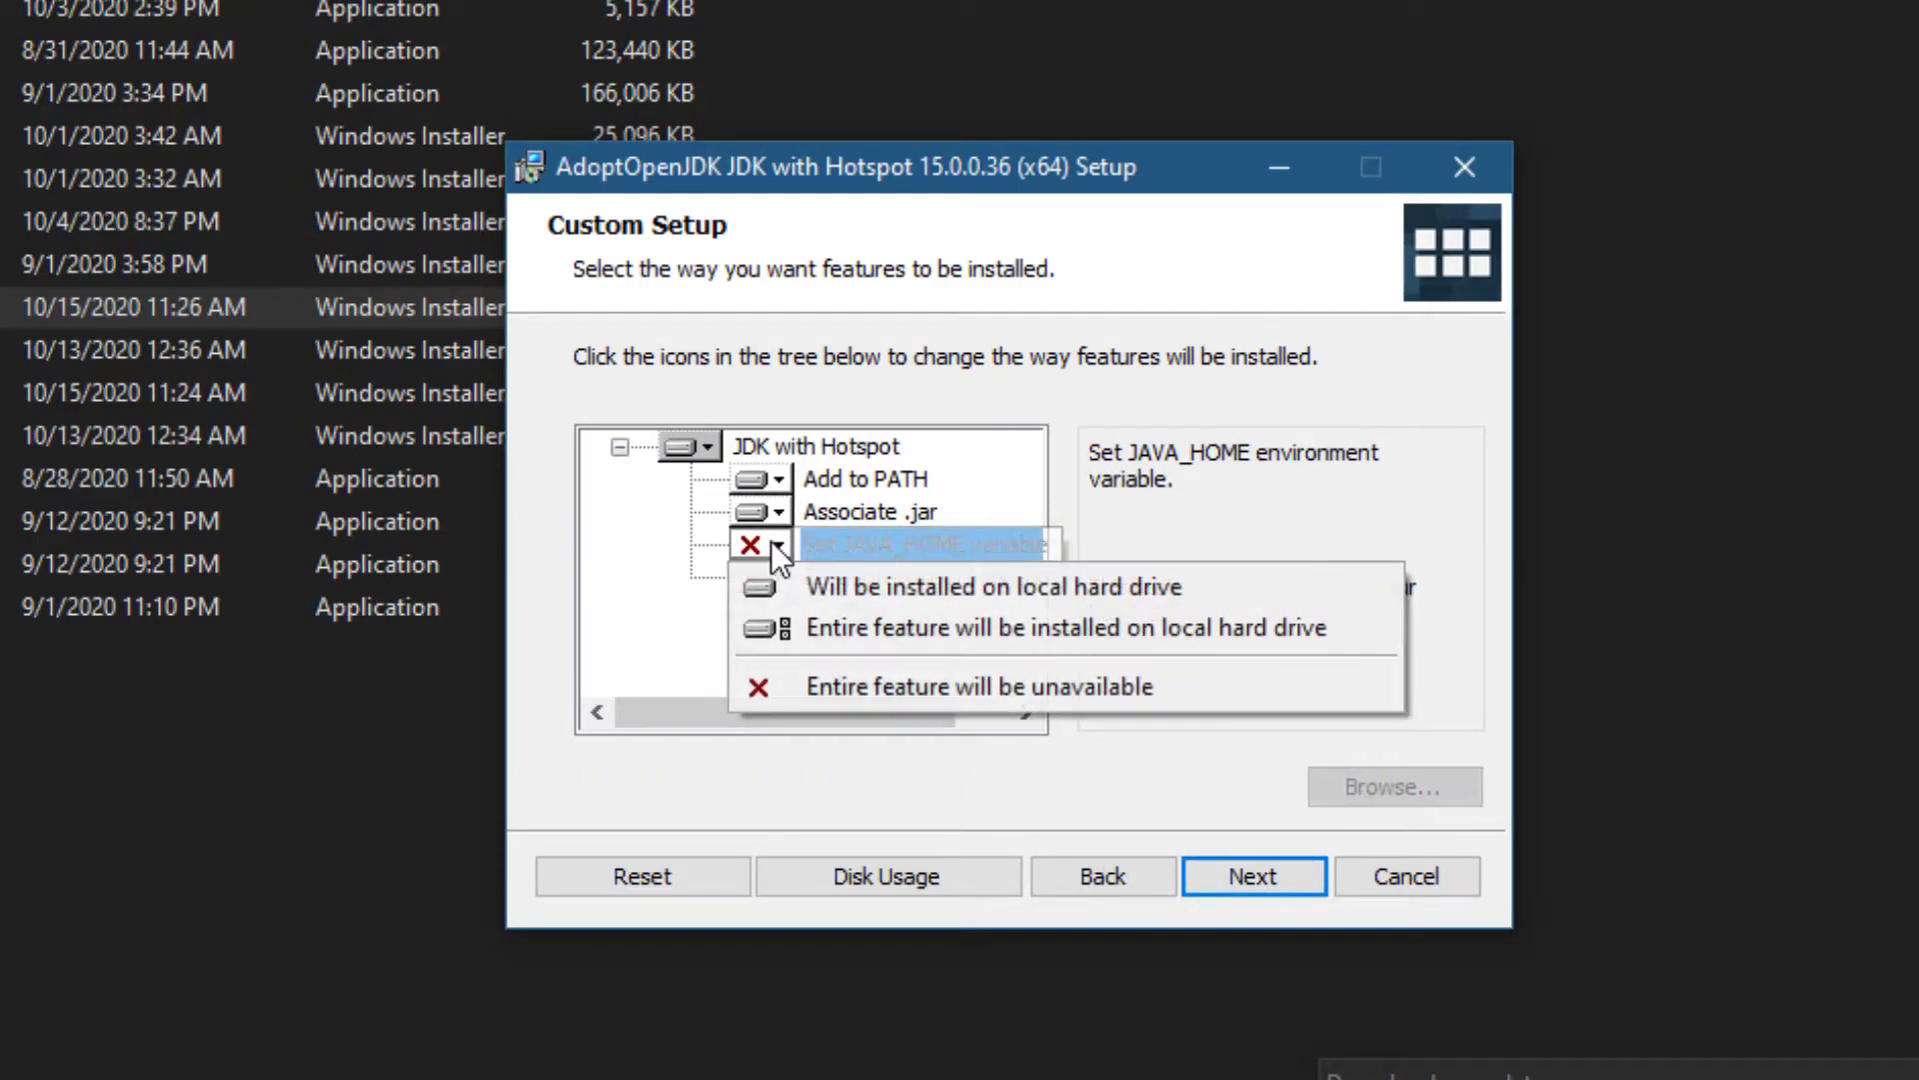
pyautogui.click(808, 588)
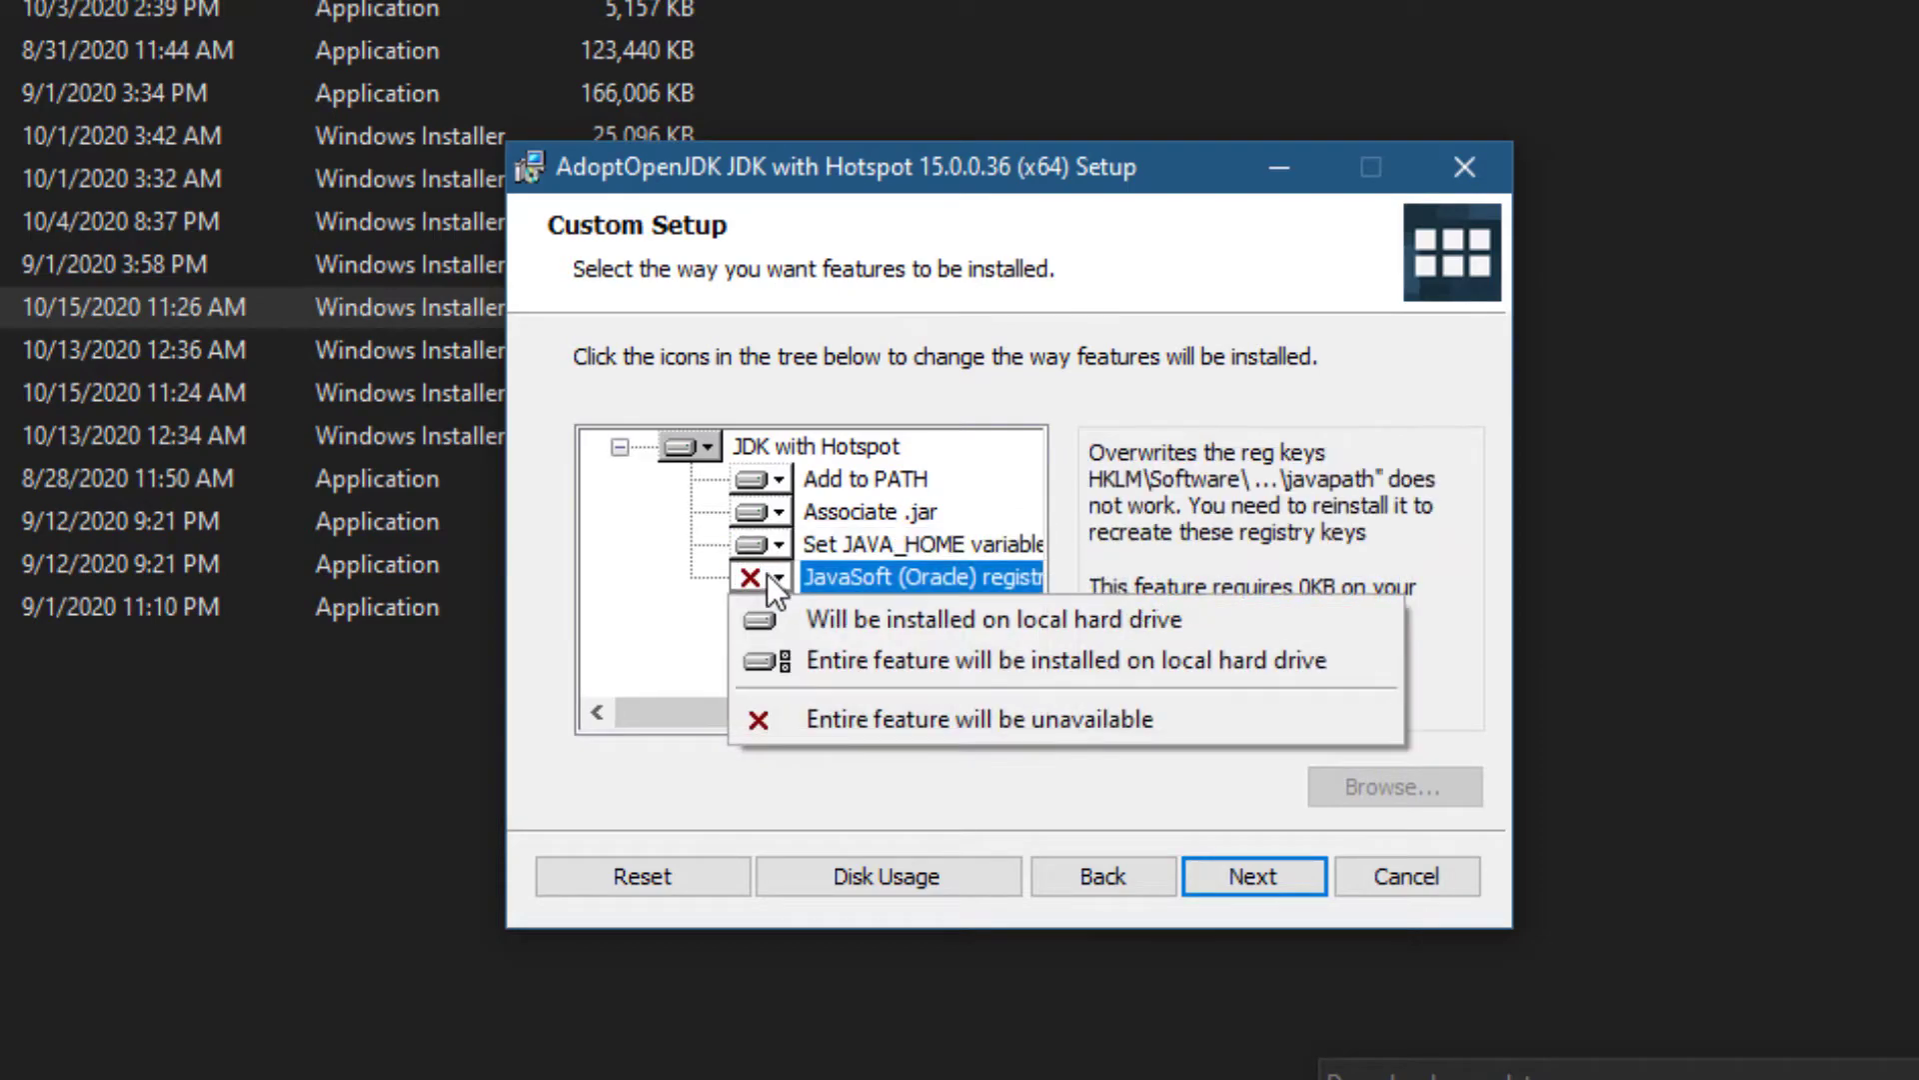
pyautogui.click(805, 618)
pyautogui.moveTo(821, 718)
pyautogui.mouseDown()
pyautogui.moveTo(987, 718)
pyautogui.moveTo(759, 687)
pyautogui.mouseUp()
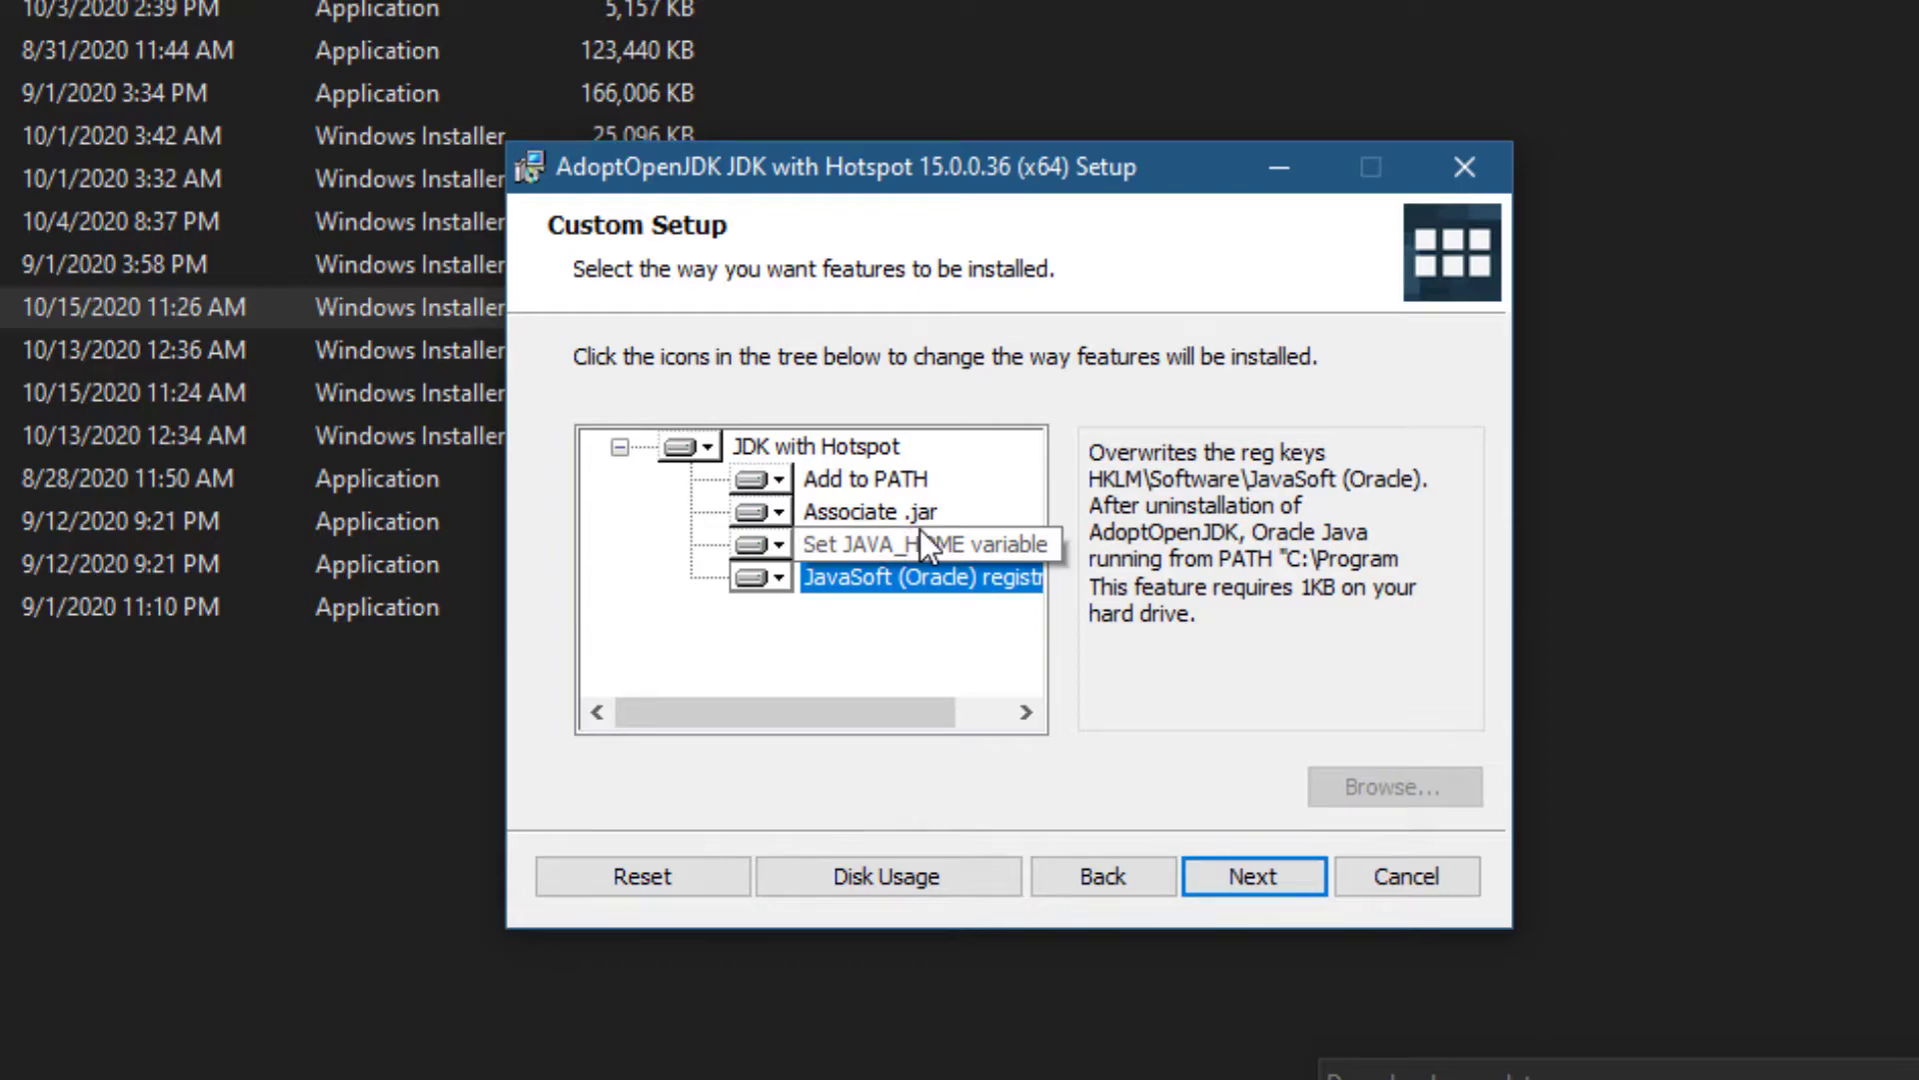
pyautogui.click(1036, 576)
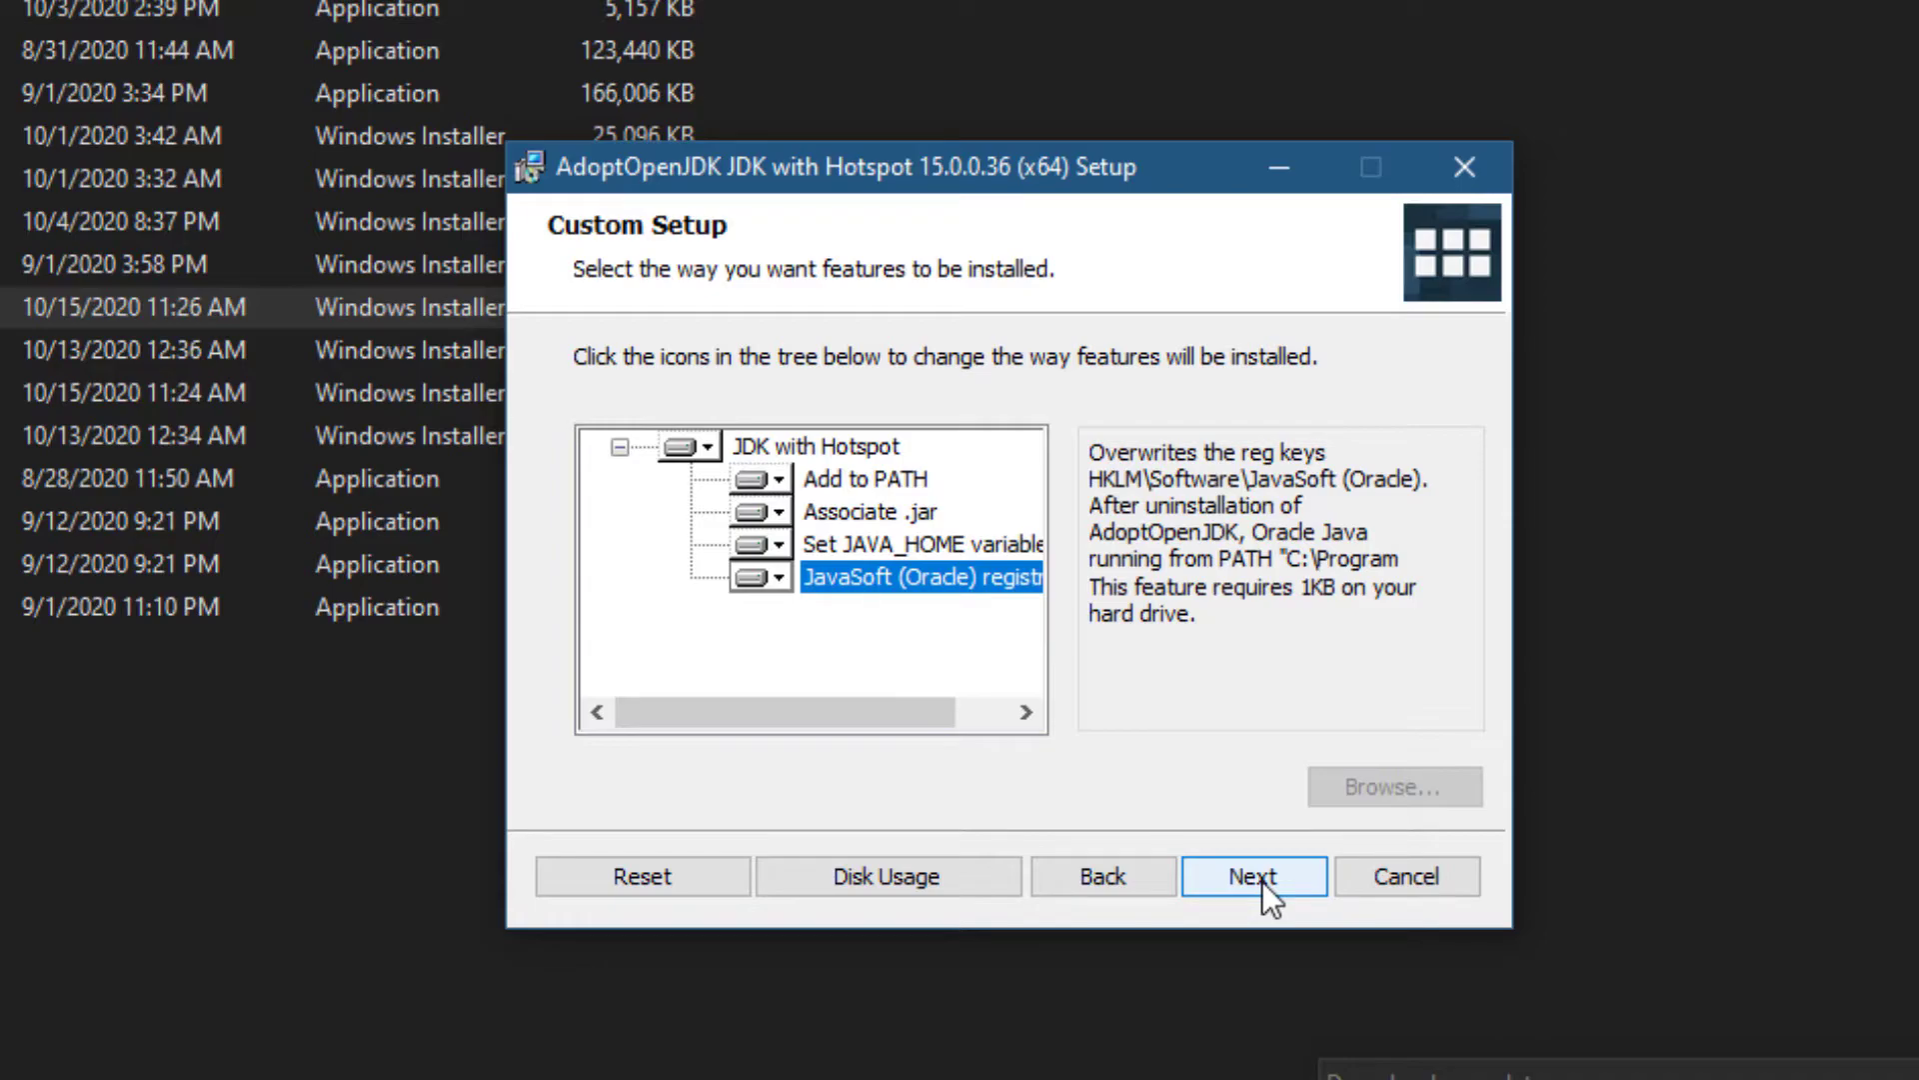
# Install JDK 15.0.0.36, close the finished wizard, and bring up the Run box.
pyautogui.click(1263, 881)
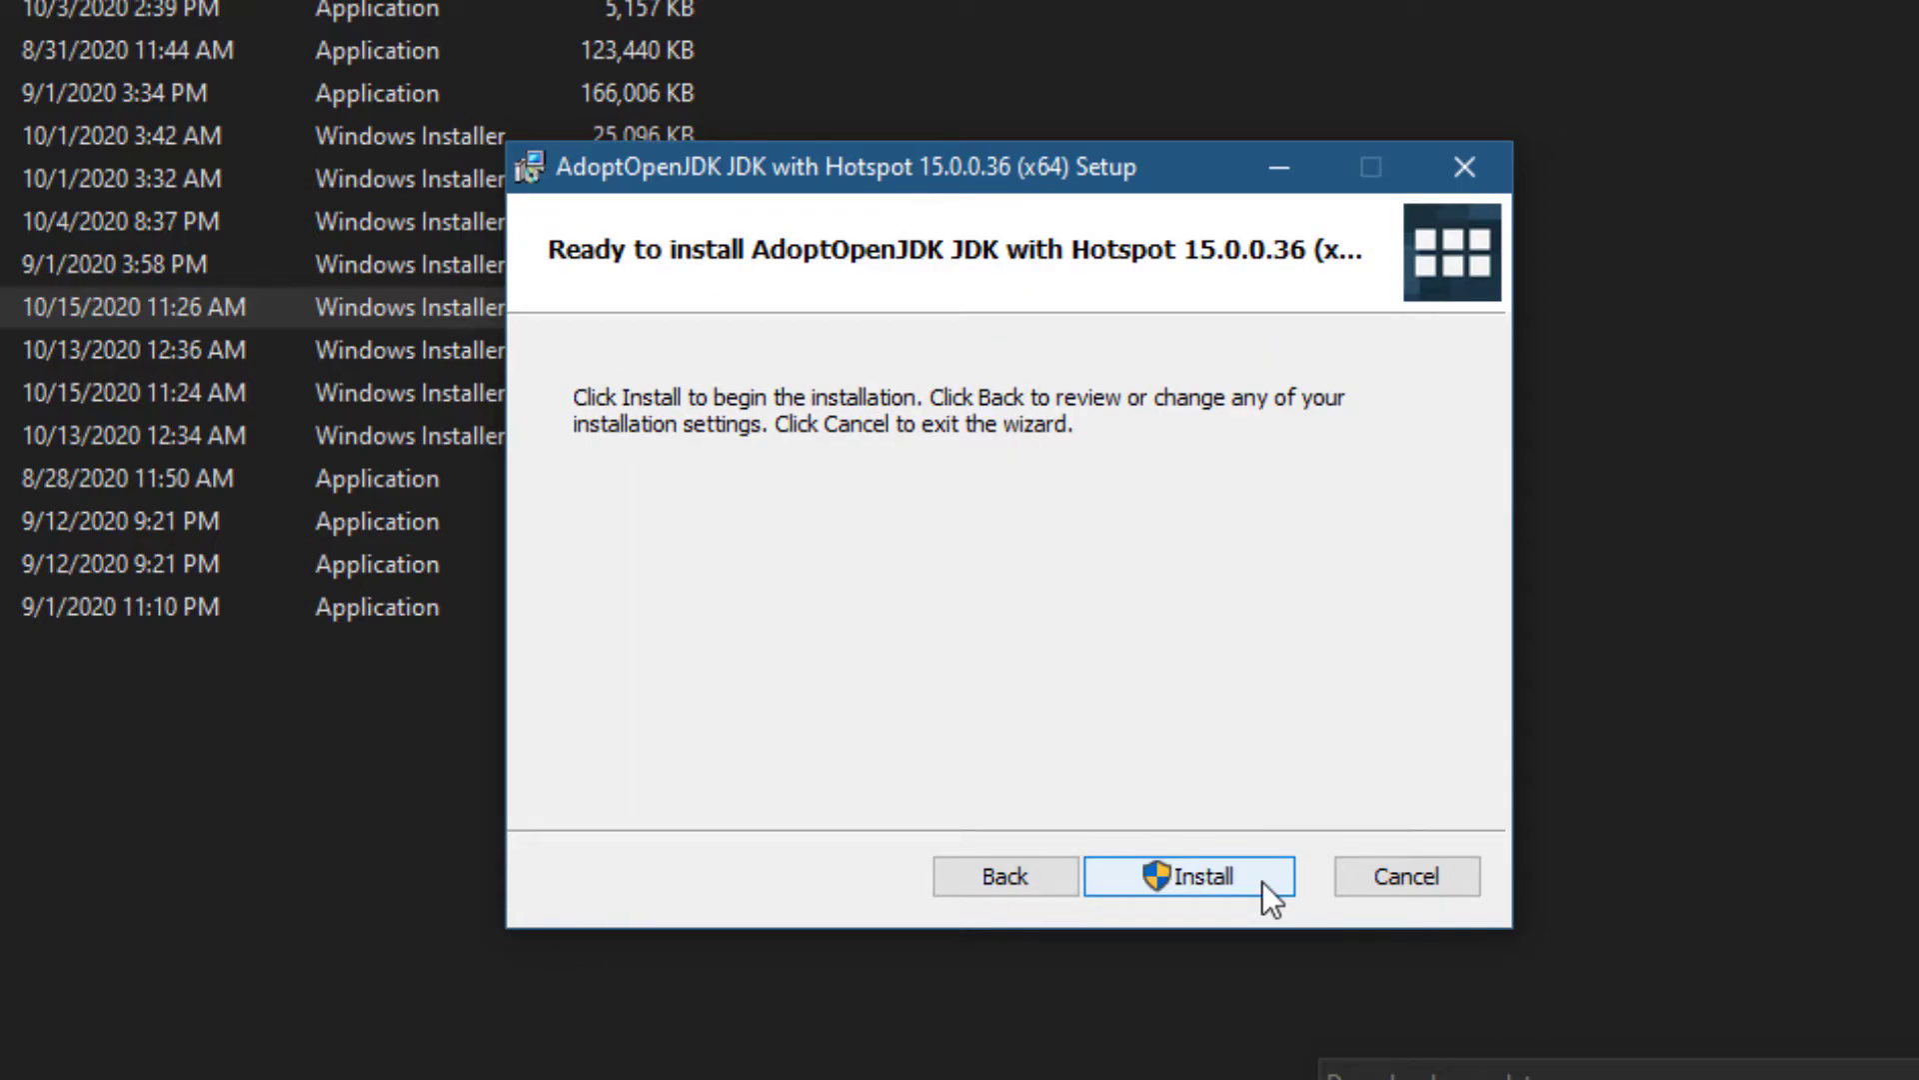
pyautogui.click(1263, 882)
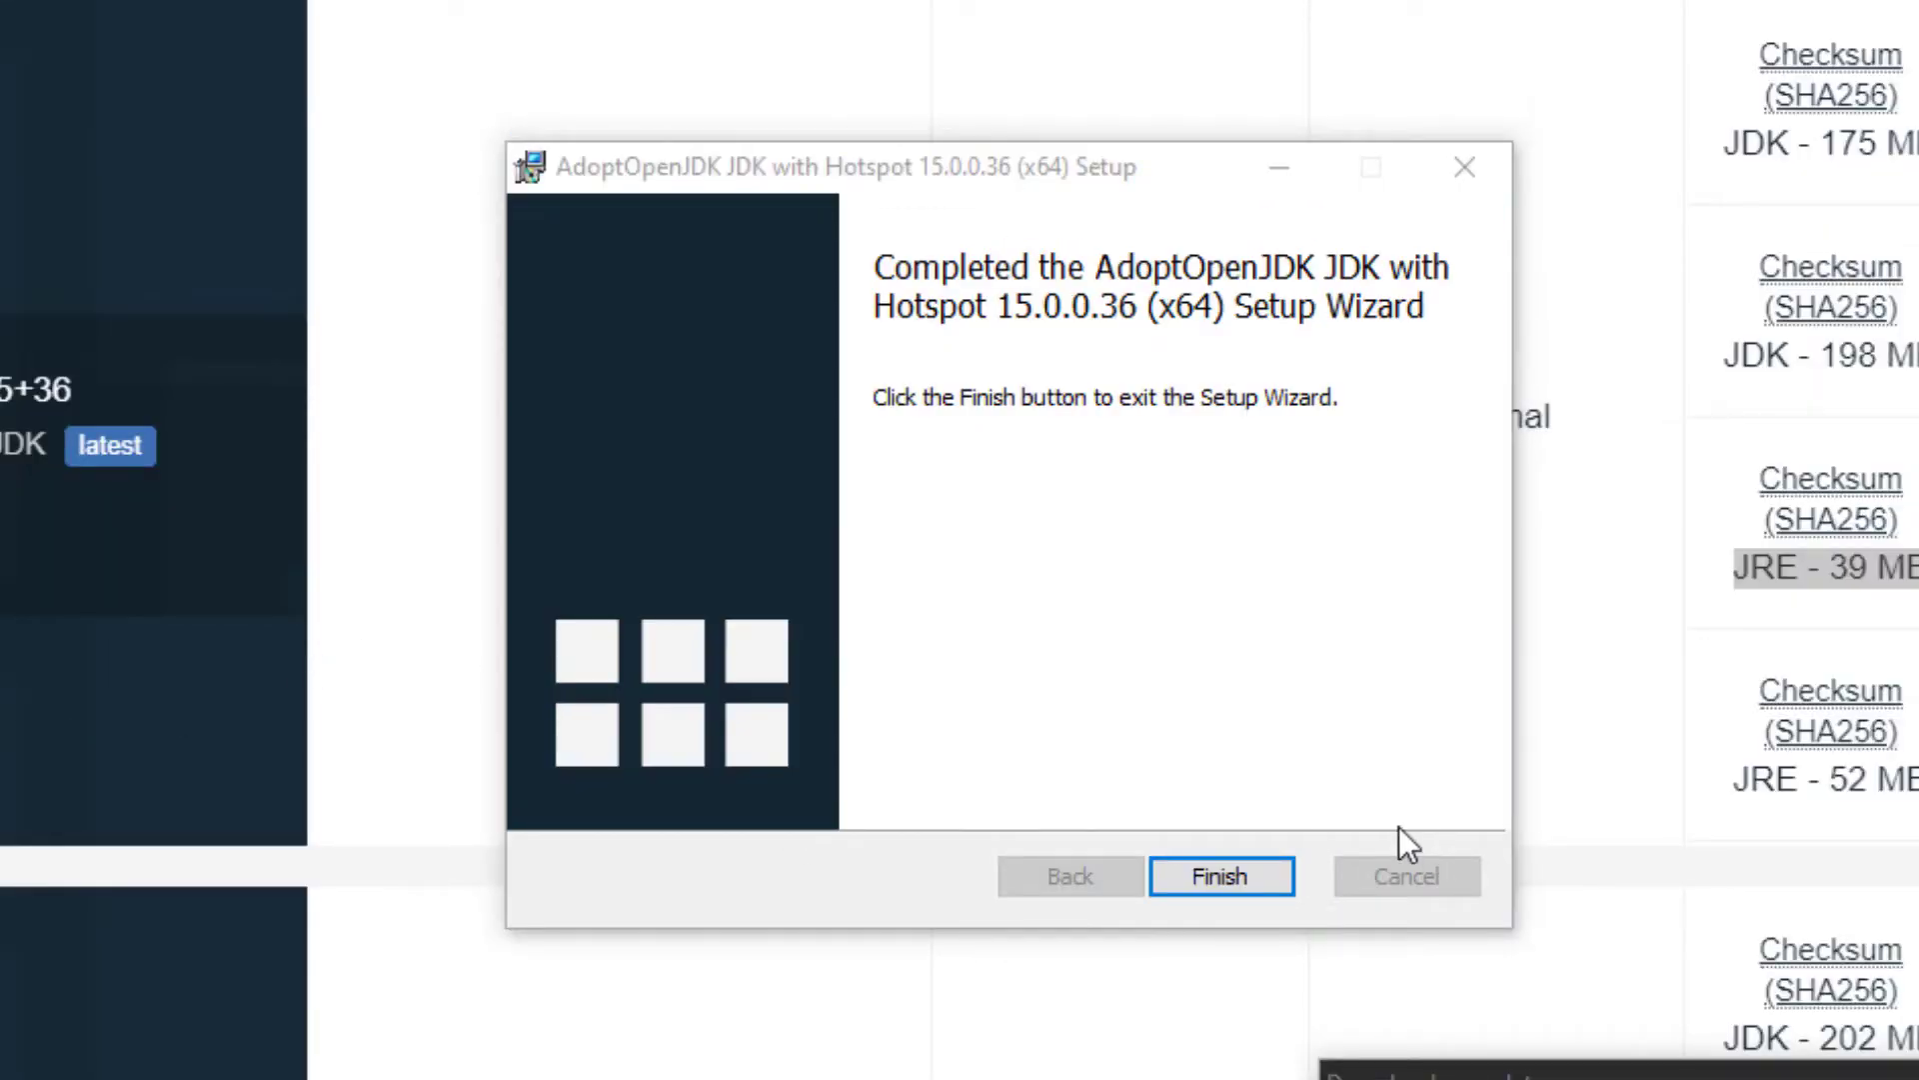
pyautogui.click(1256, 862)
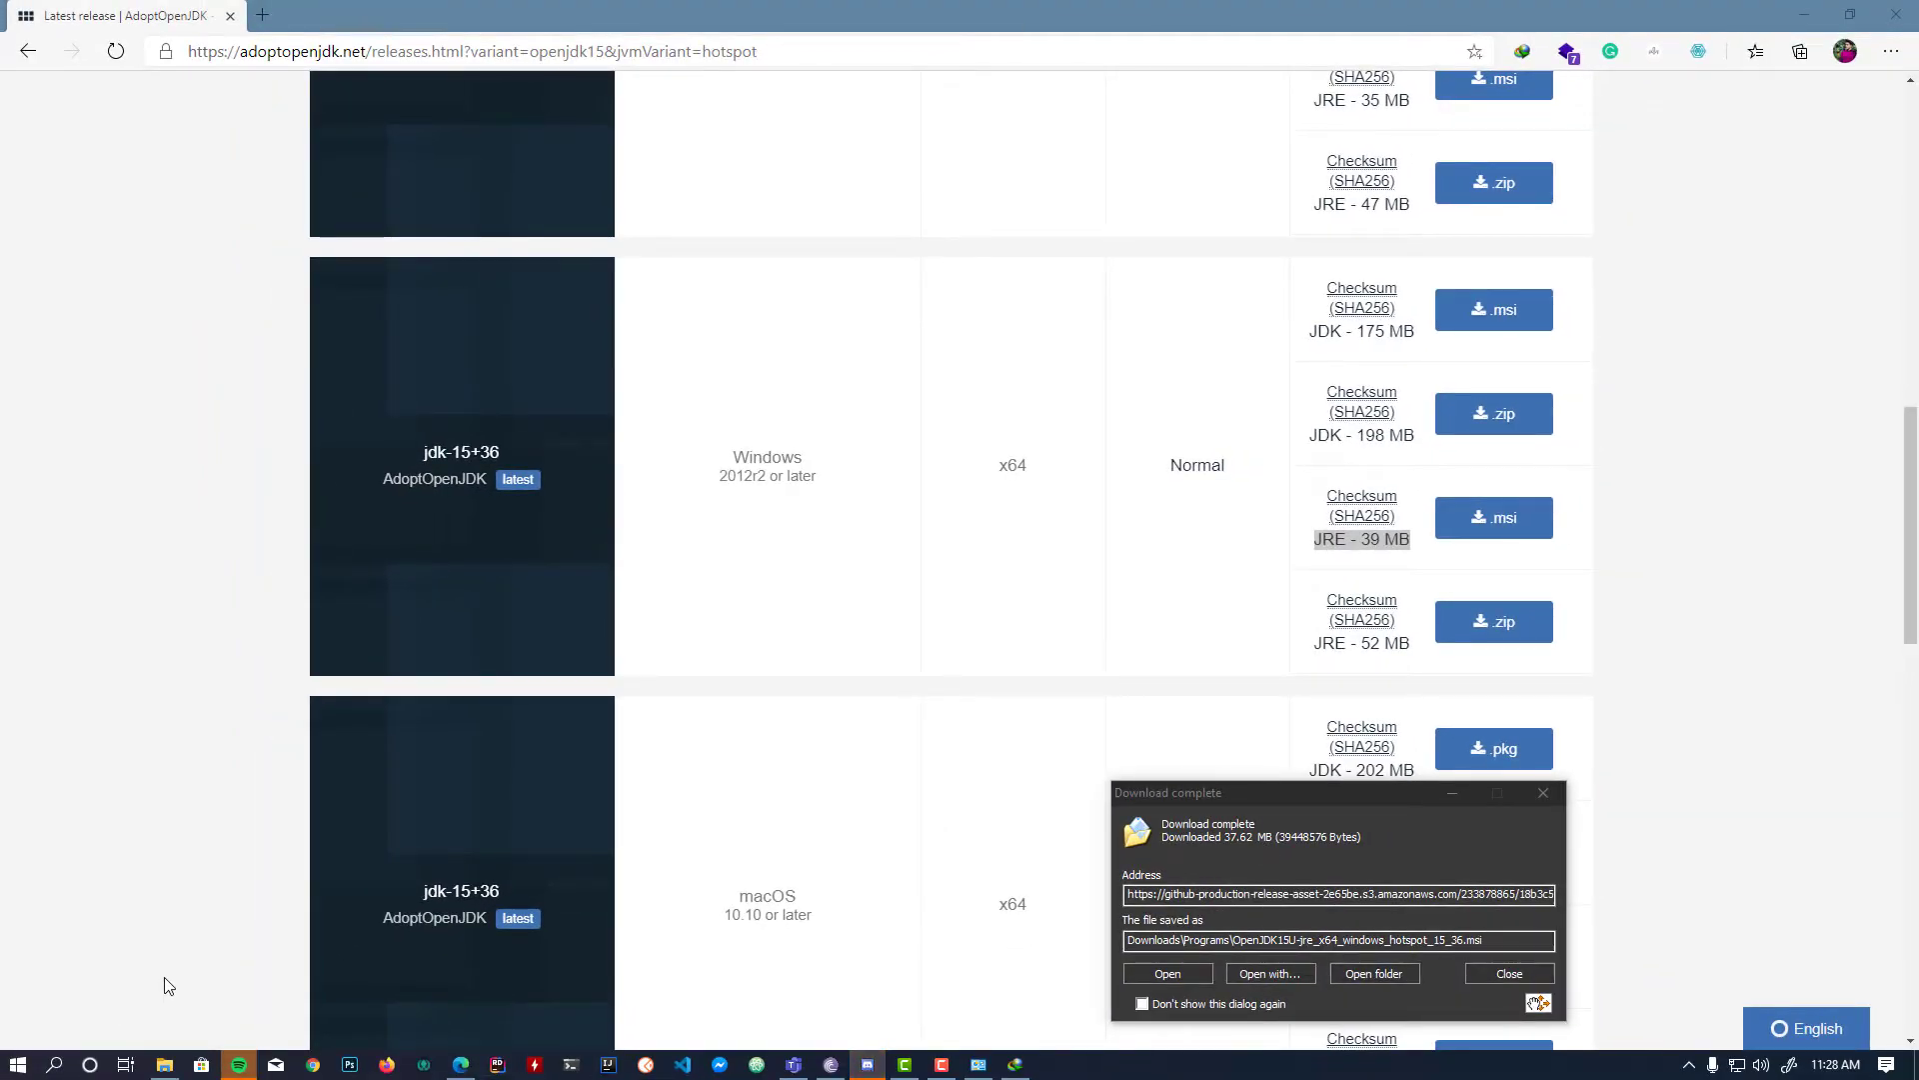
pyautogui.press('super+r')
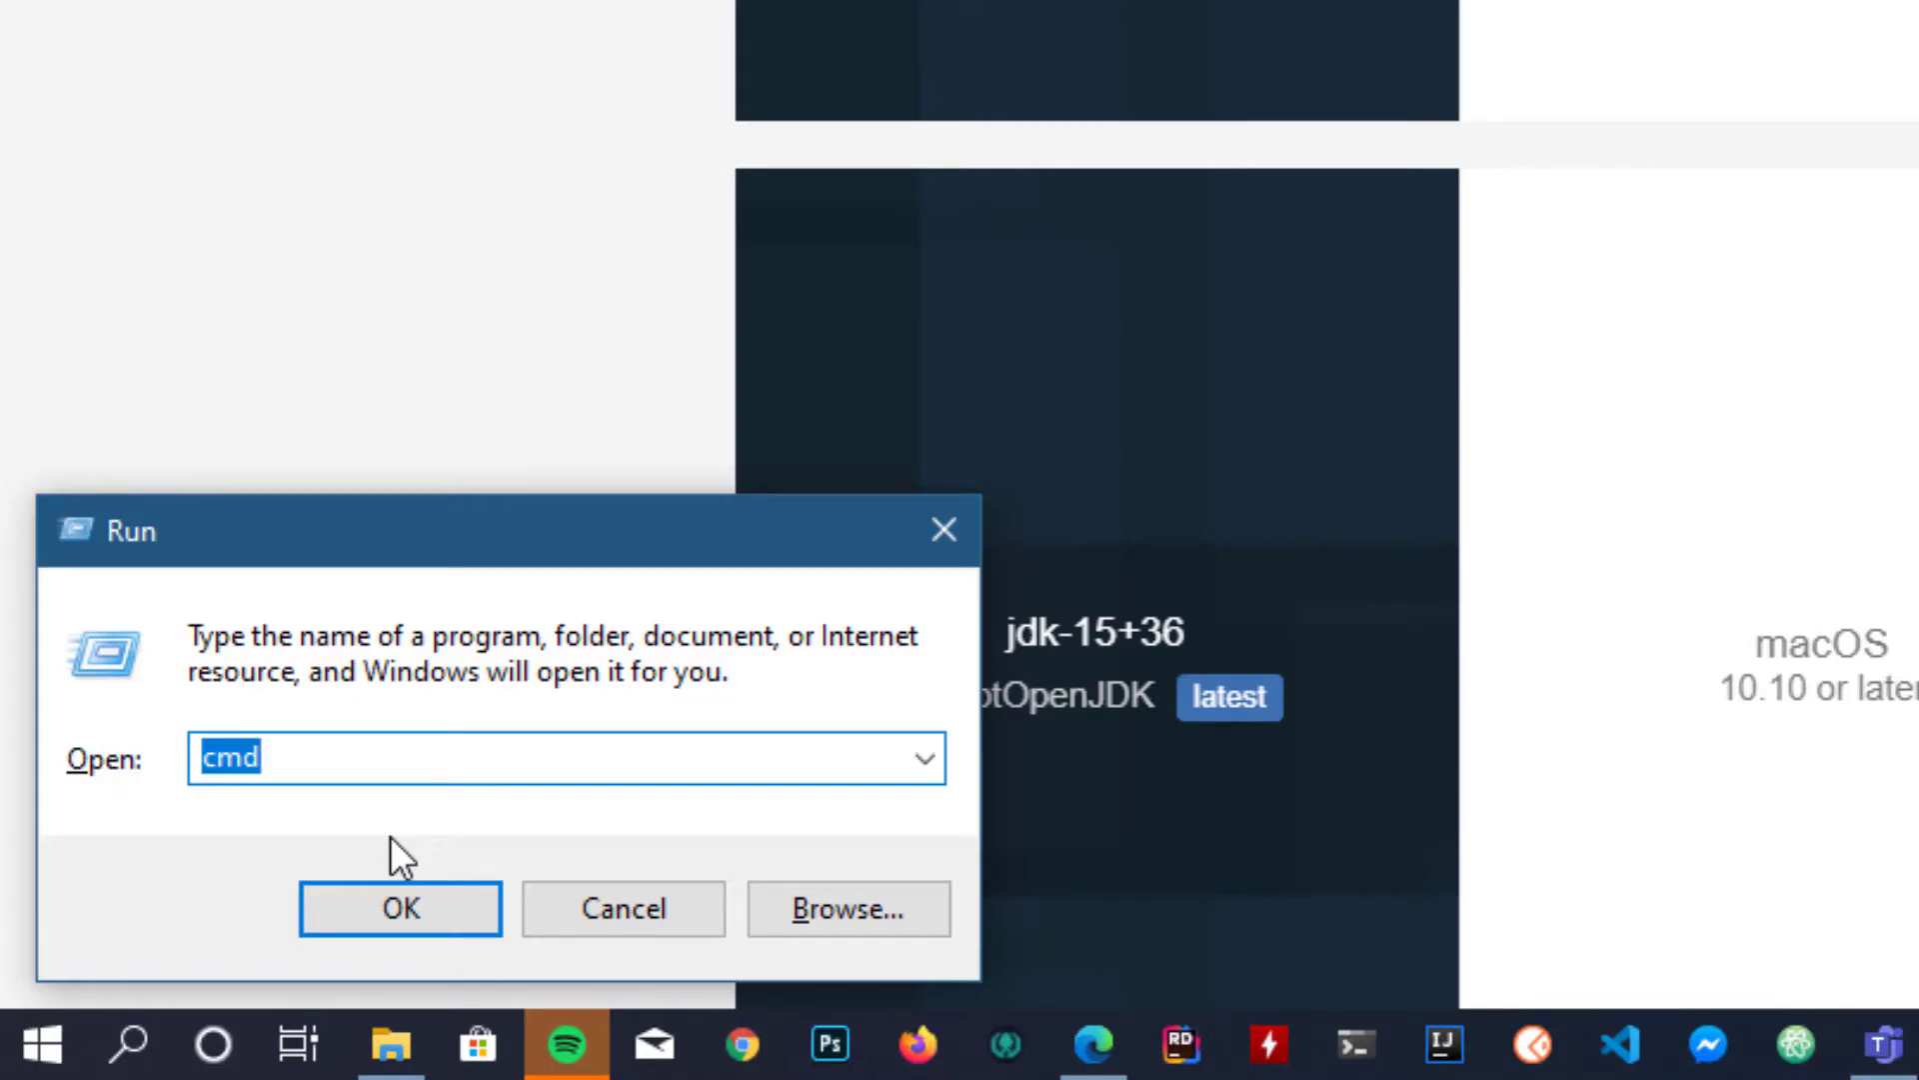
# In a new Command Prompt, confirm javac --version reports 15, noting 'jdk 15, jre 15'.
pyautogui.write('cmd')
pyautogui.press('Return')
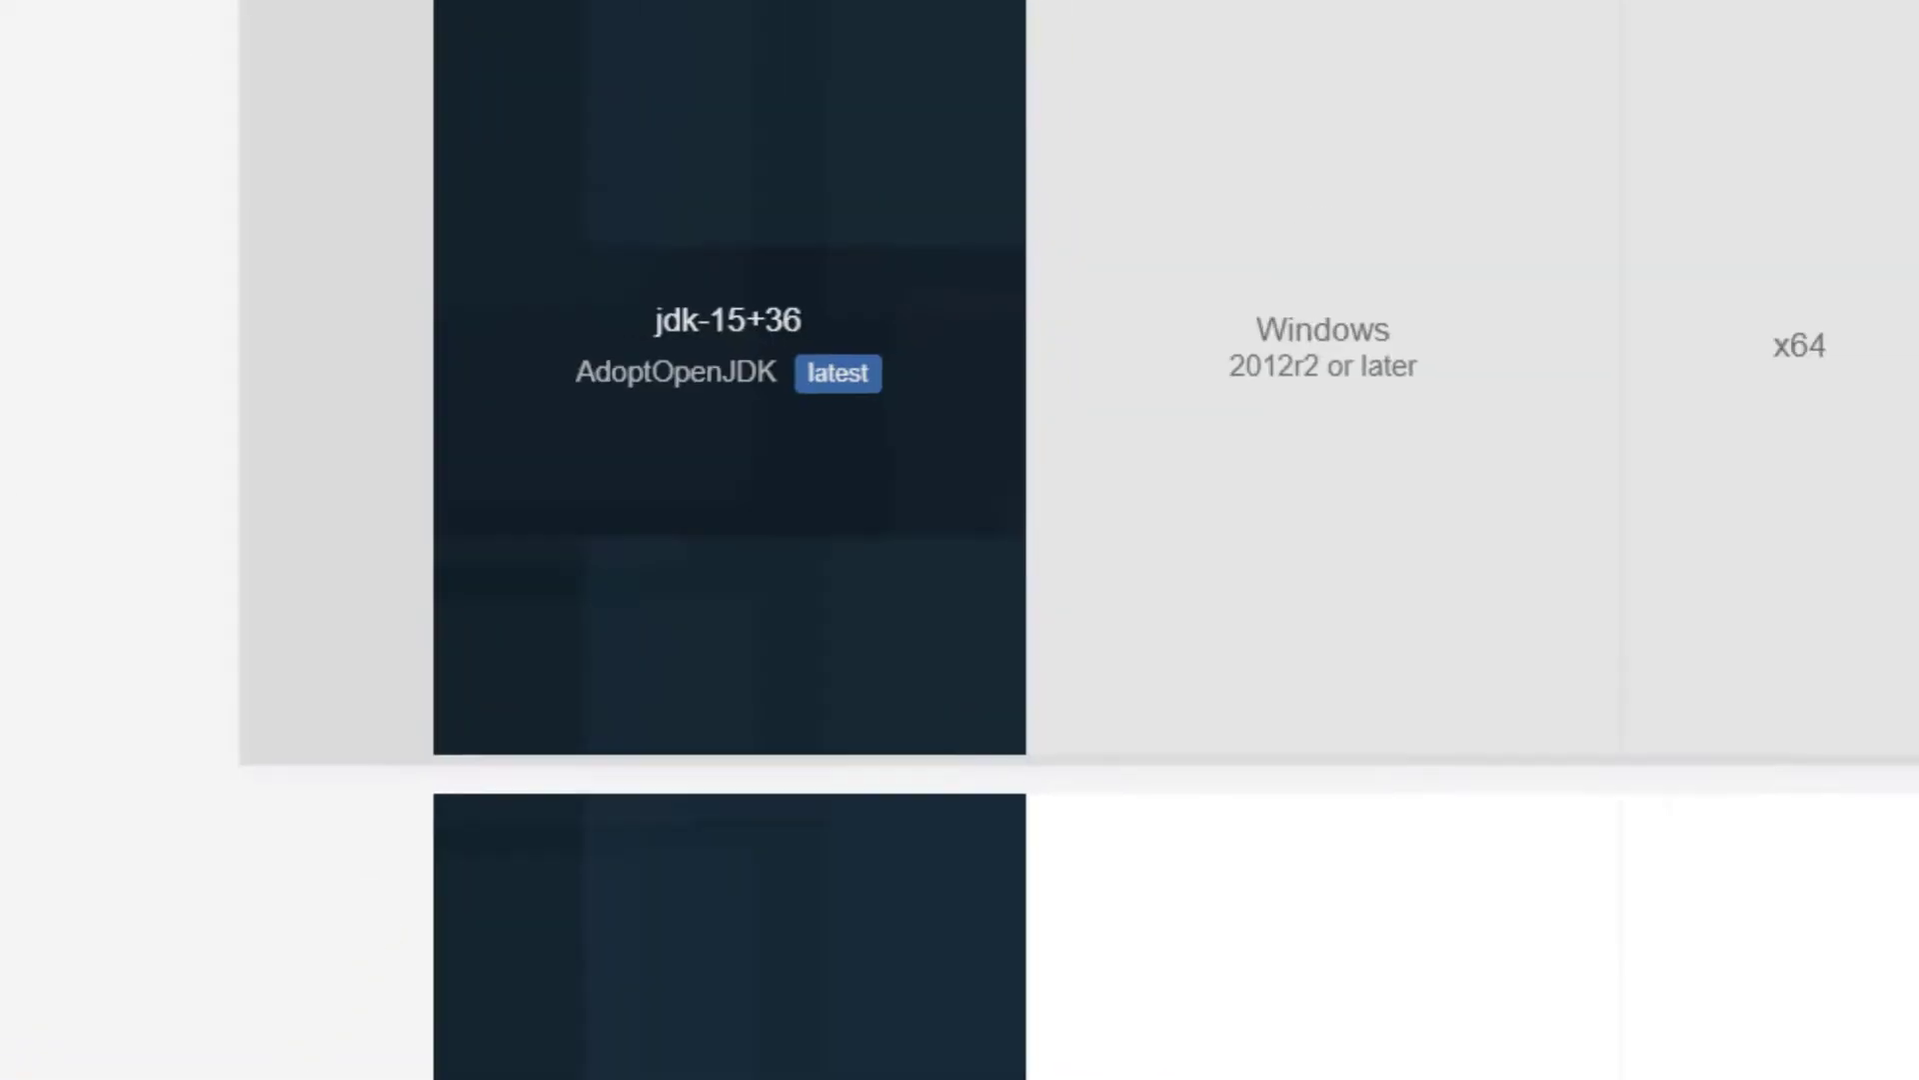
pyautogui.write('javac ')
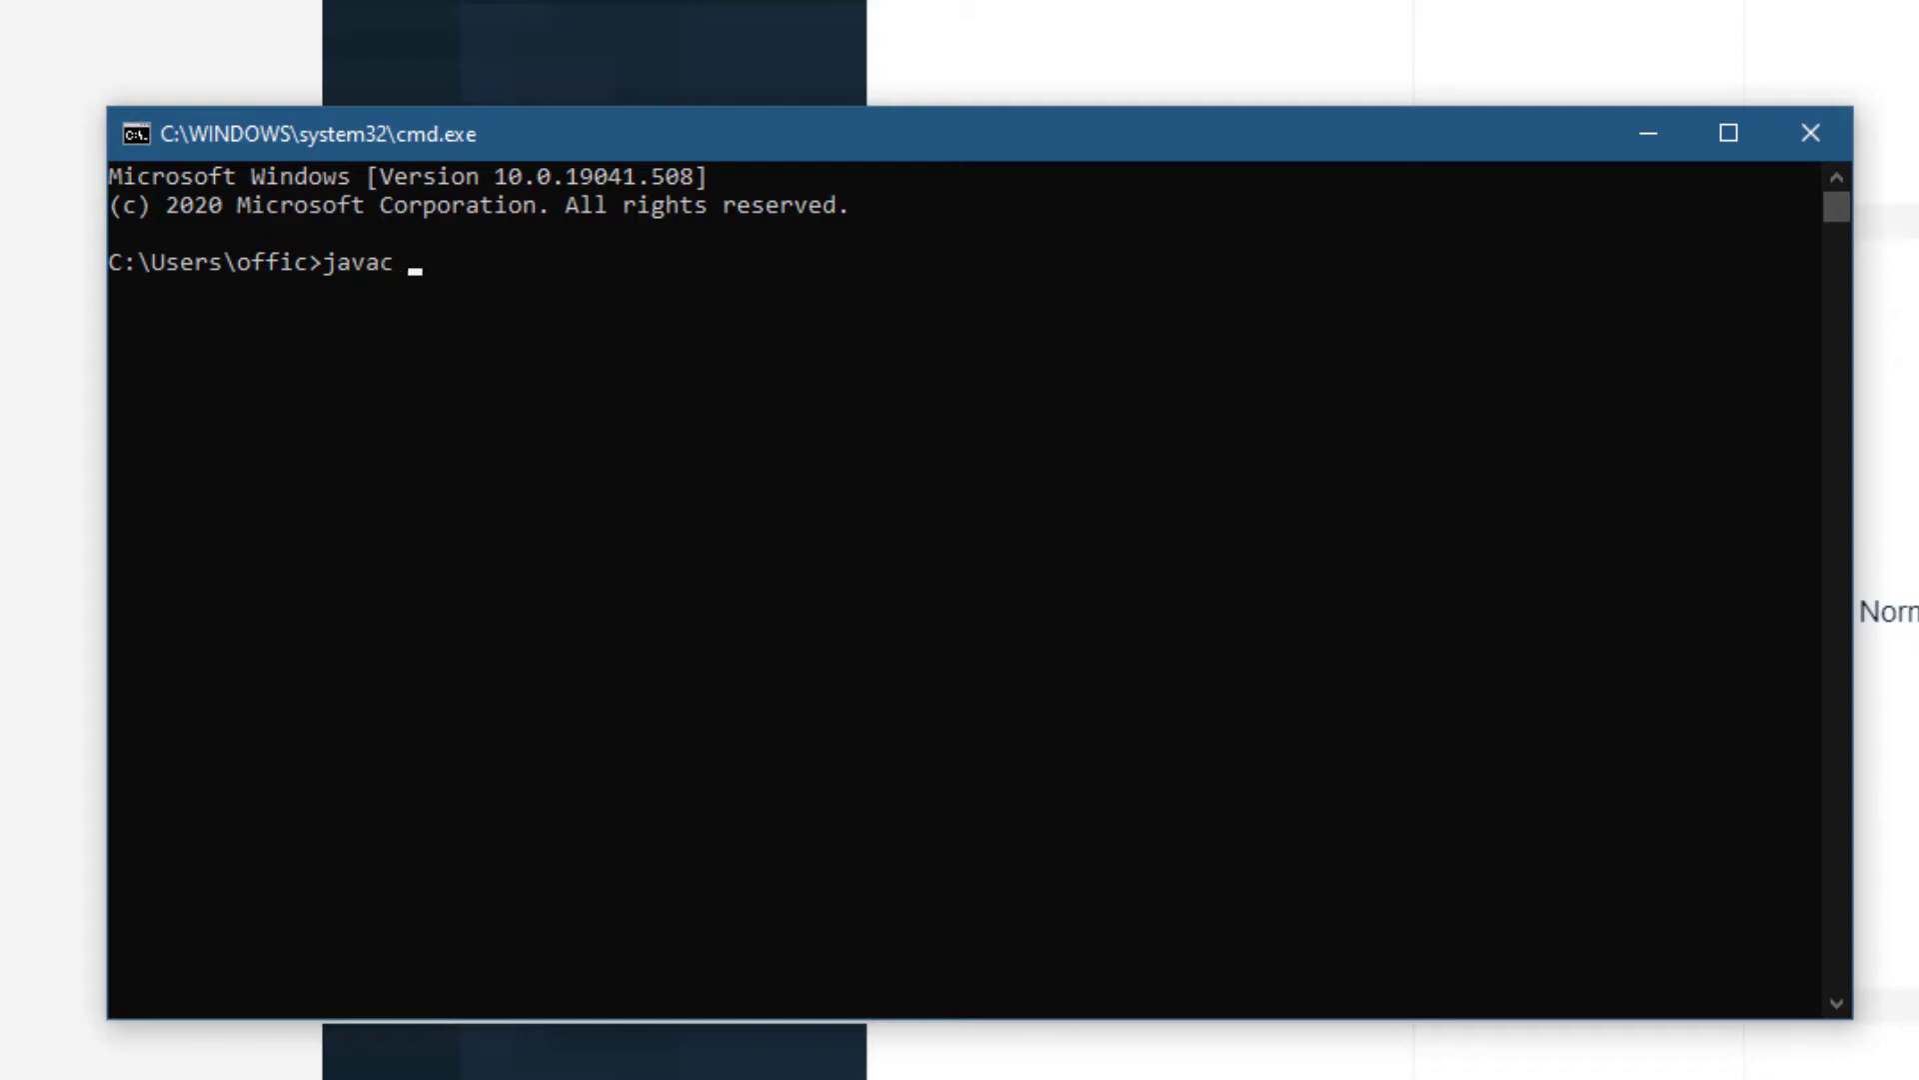
pyautogui.write('--version')
pyautogui.press('Return')
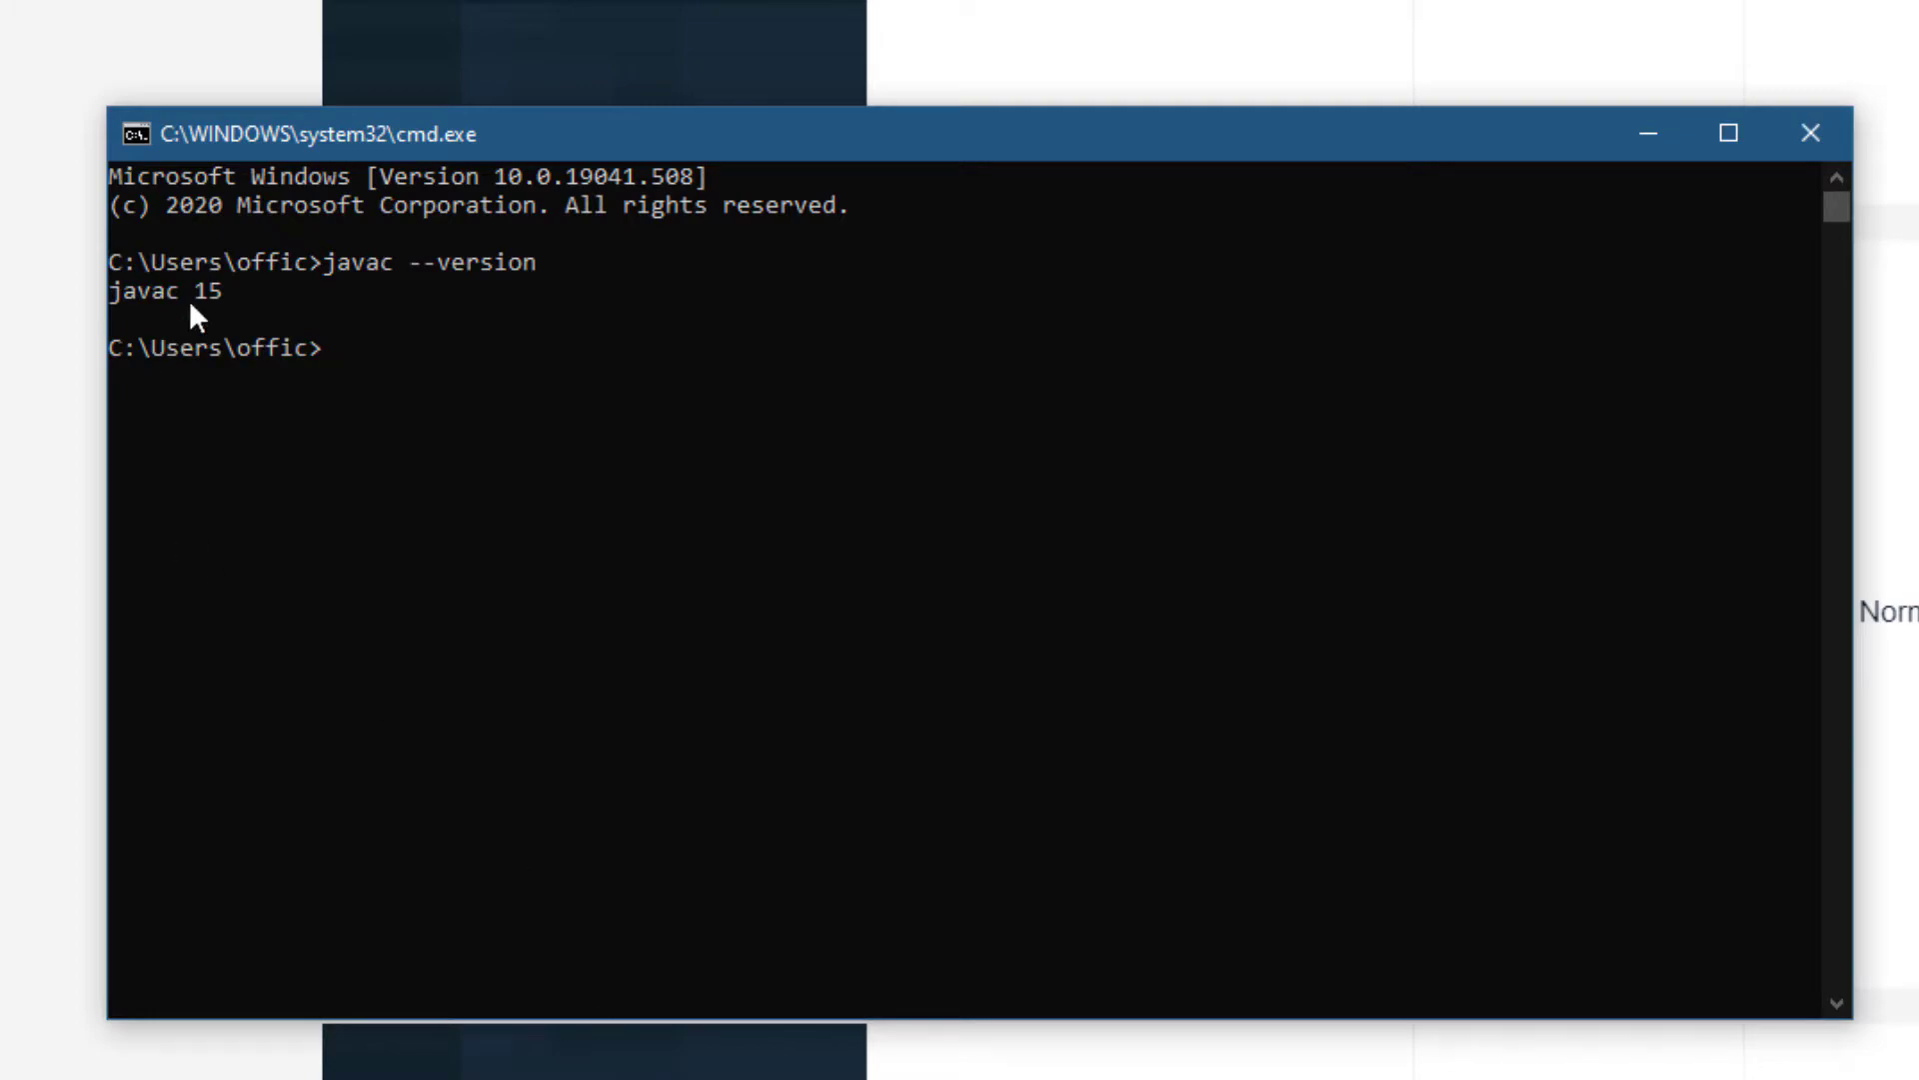
pyautogui.moveTo(183, 294); pyautogui.dragTo(225, 290)
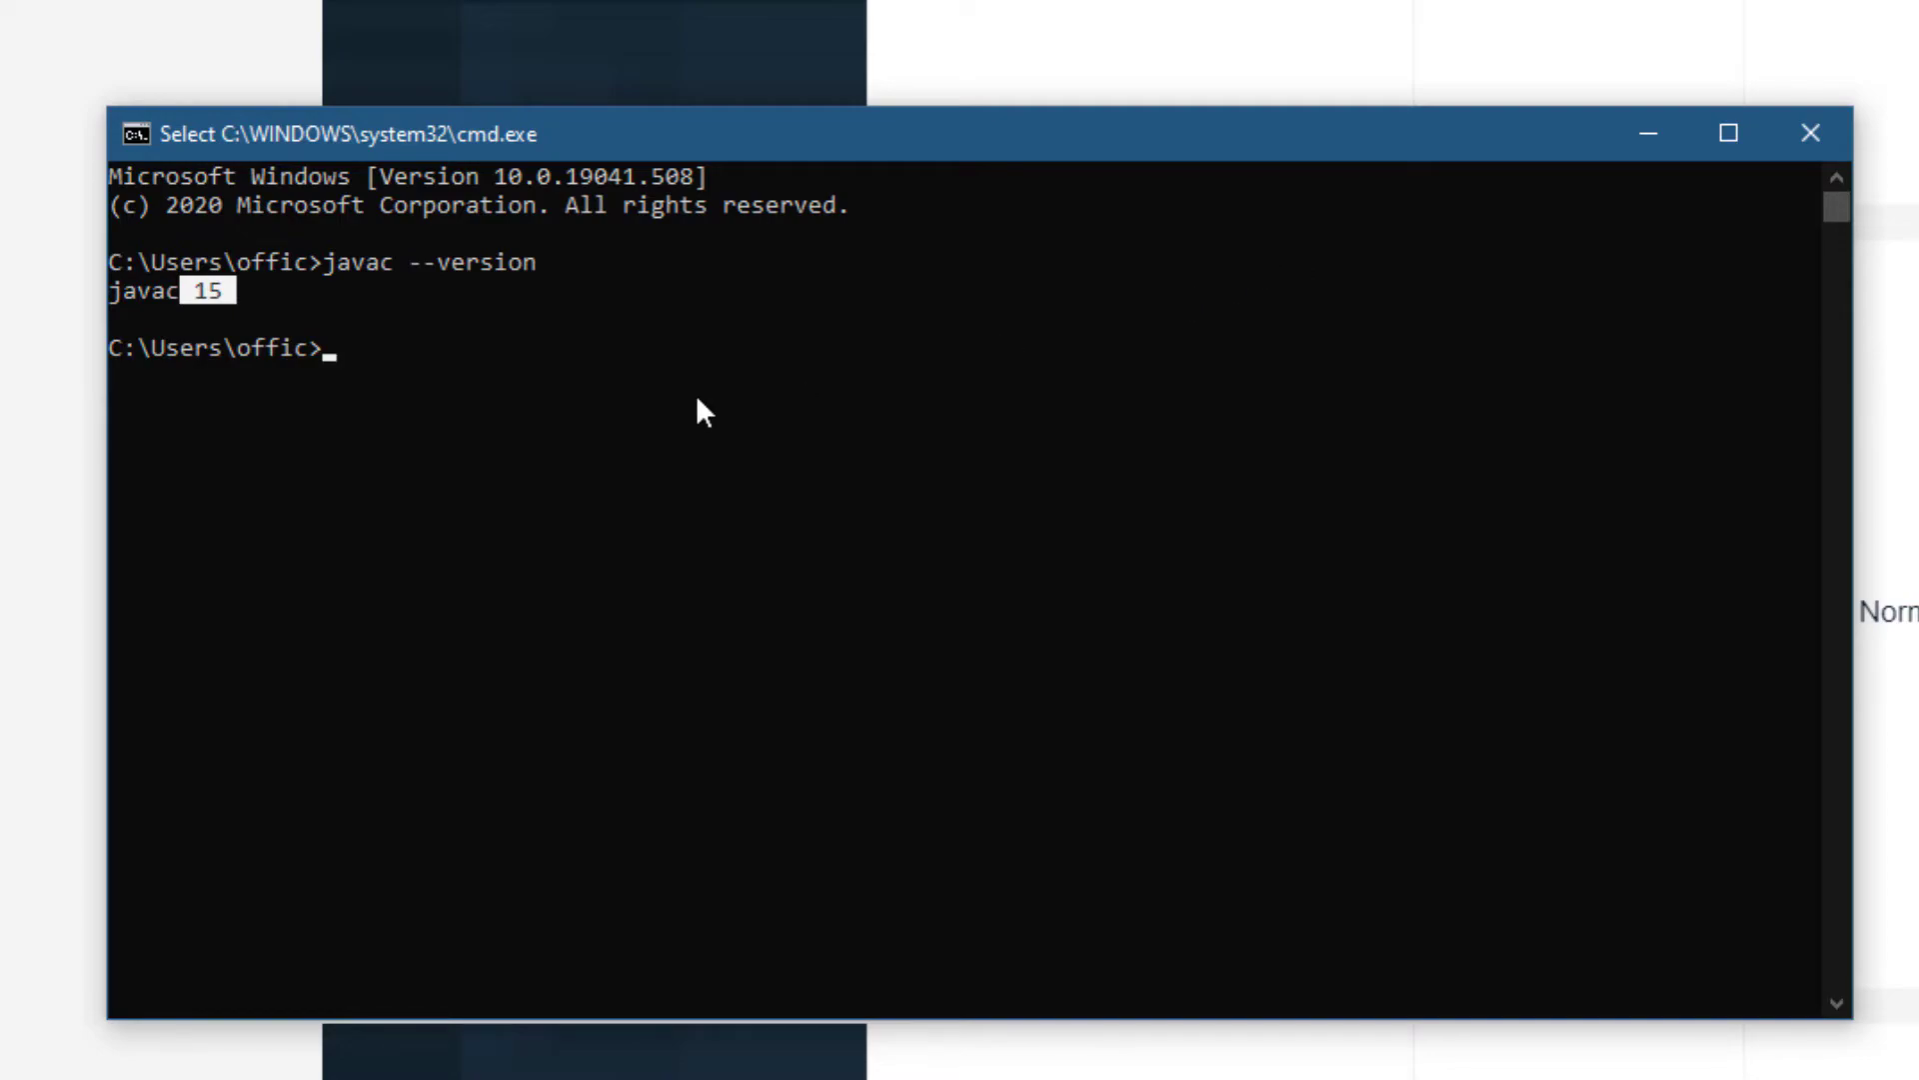
pyautogui.write('jdk 15')
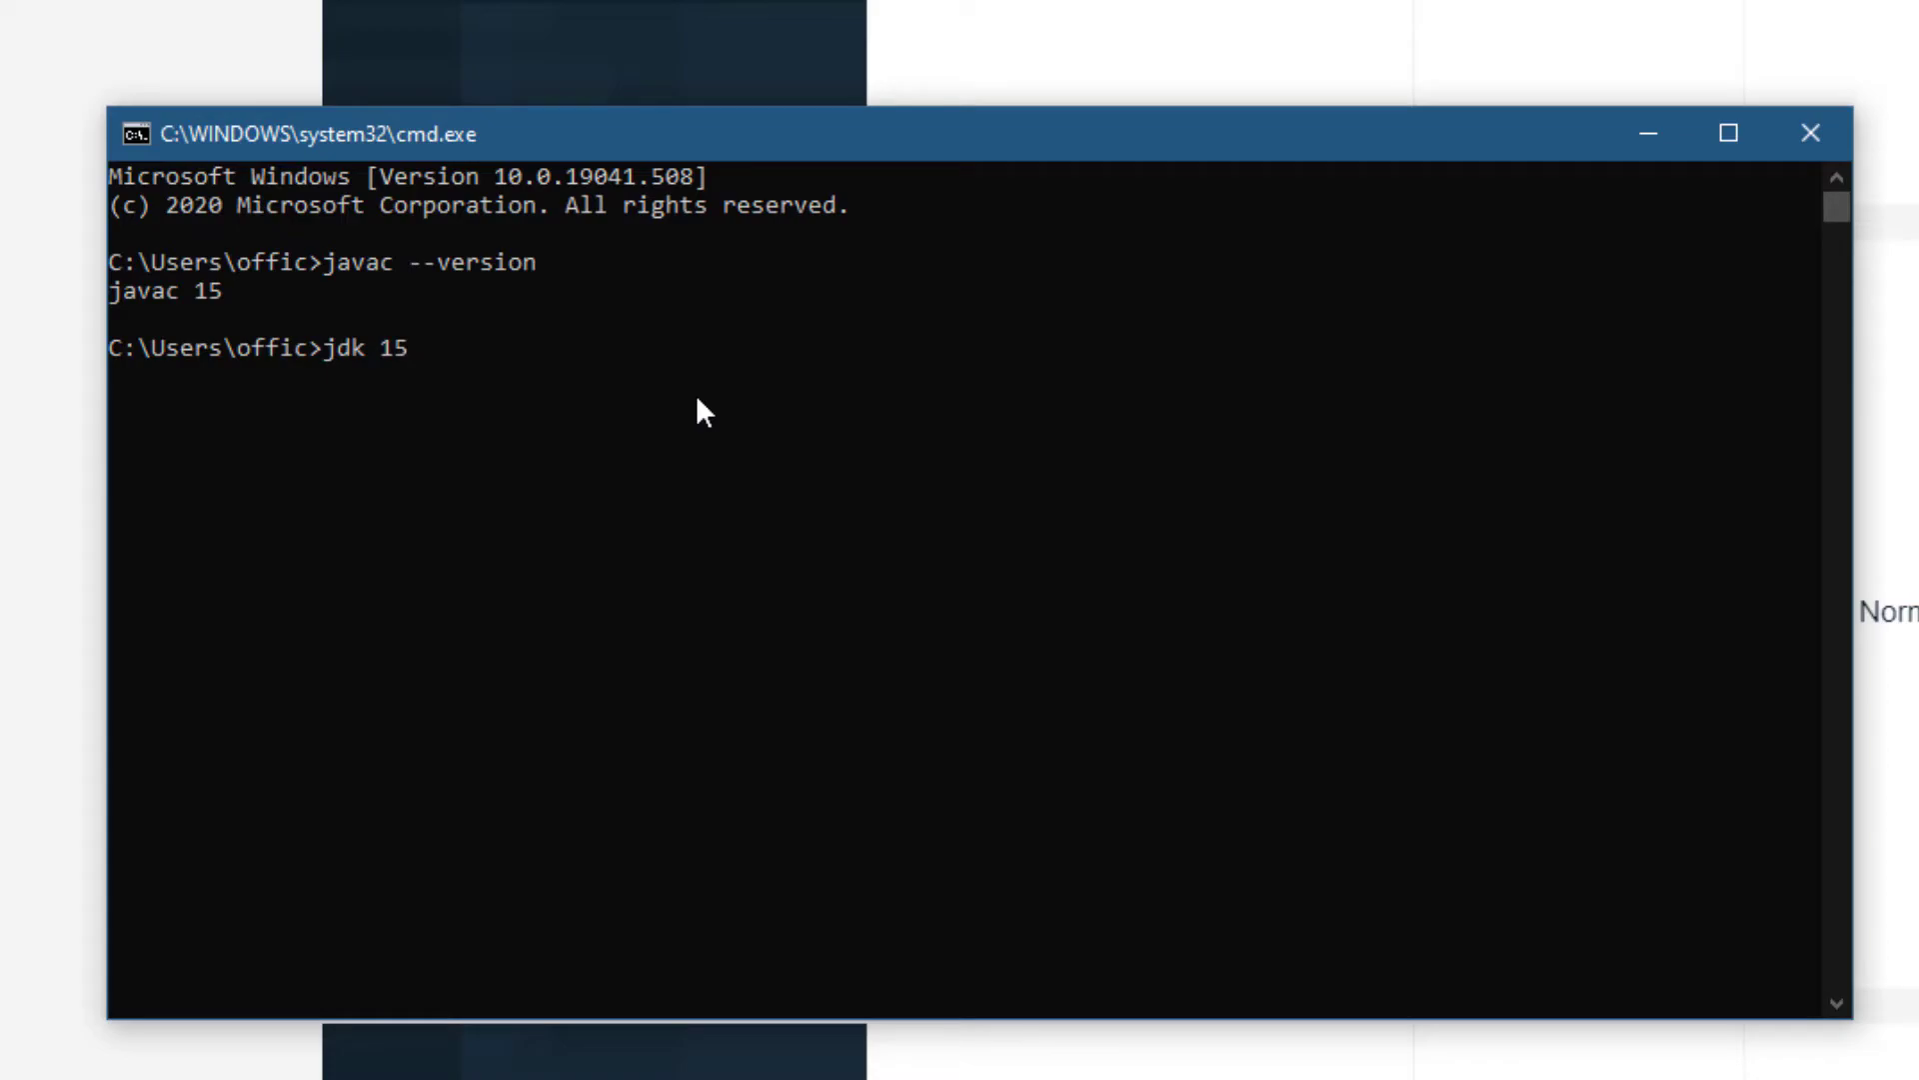
pyautogui.write(', jre 15')
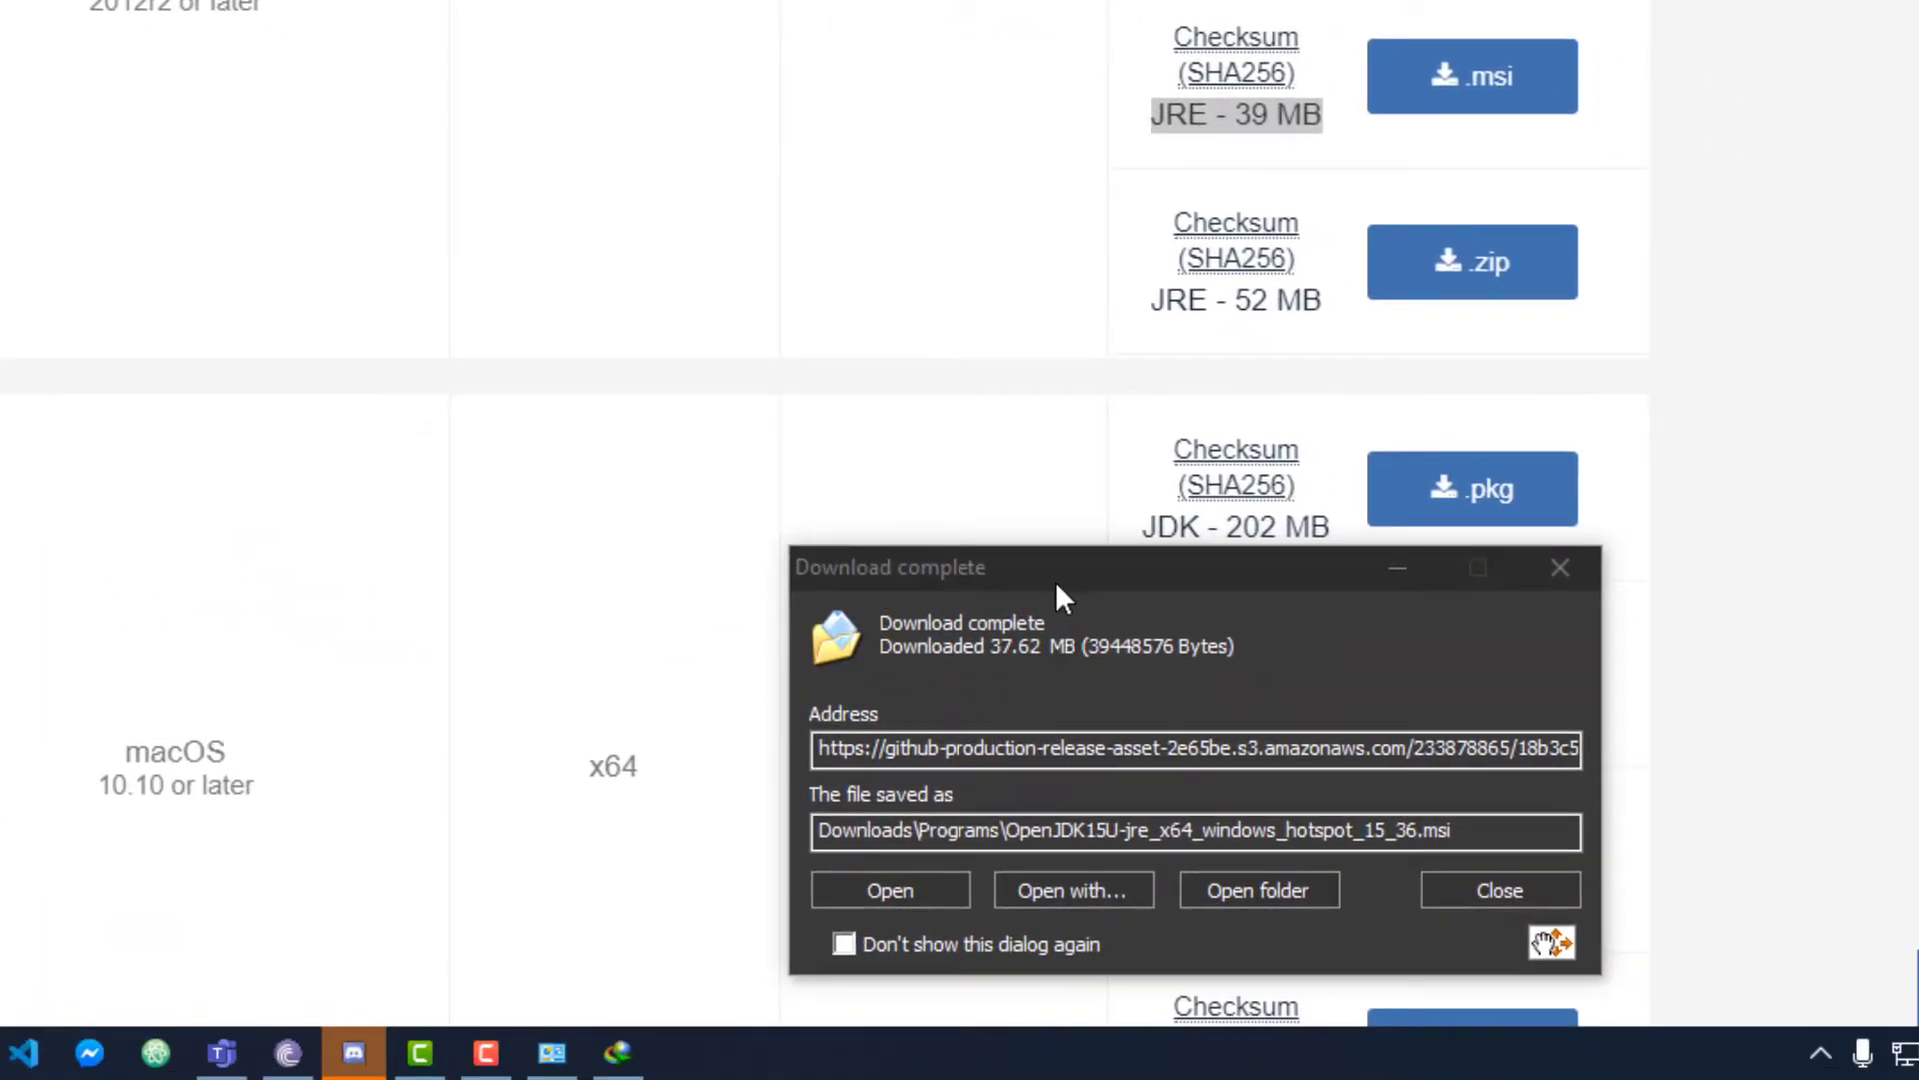
# Launch the downloaded JRE 15 installer and accept its license terms.
pyautogui.moveTo(1055, 580); pyautogui.dragTo(493, 182)
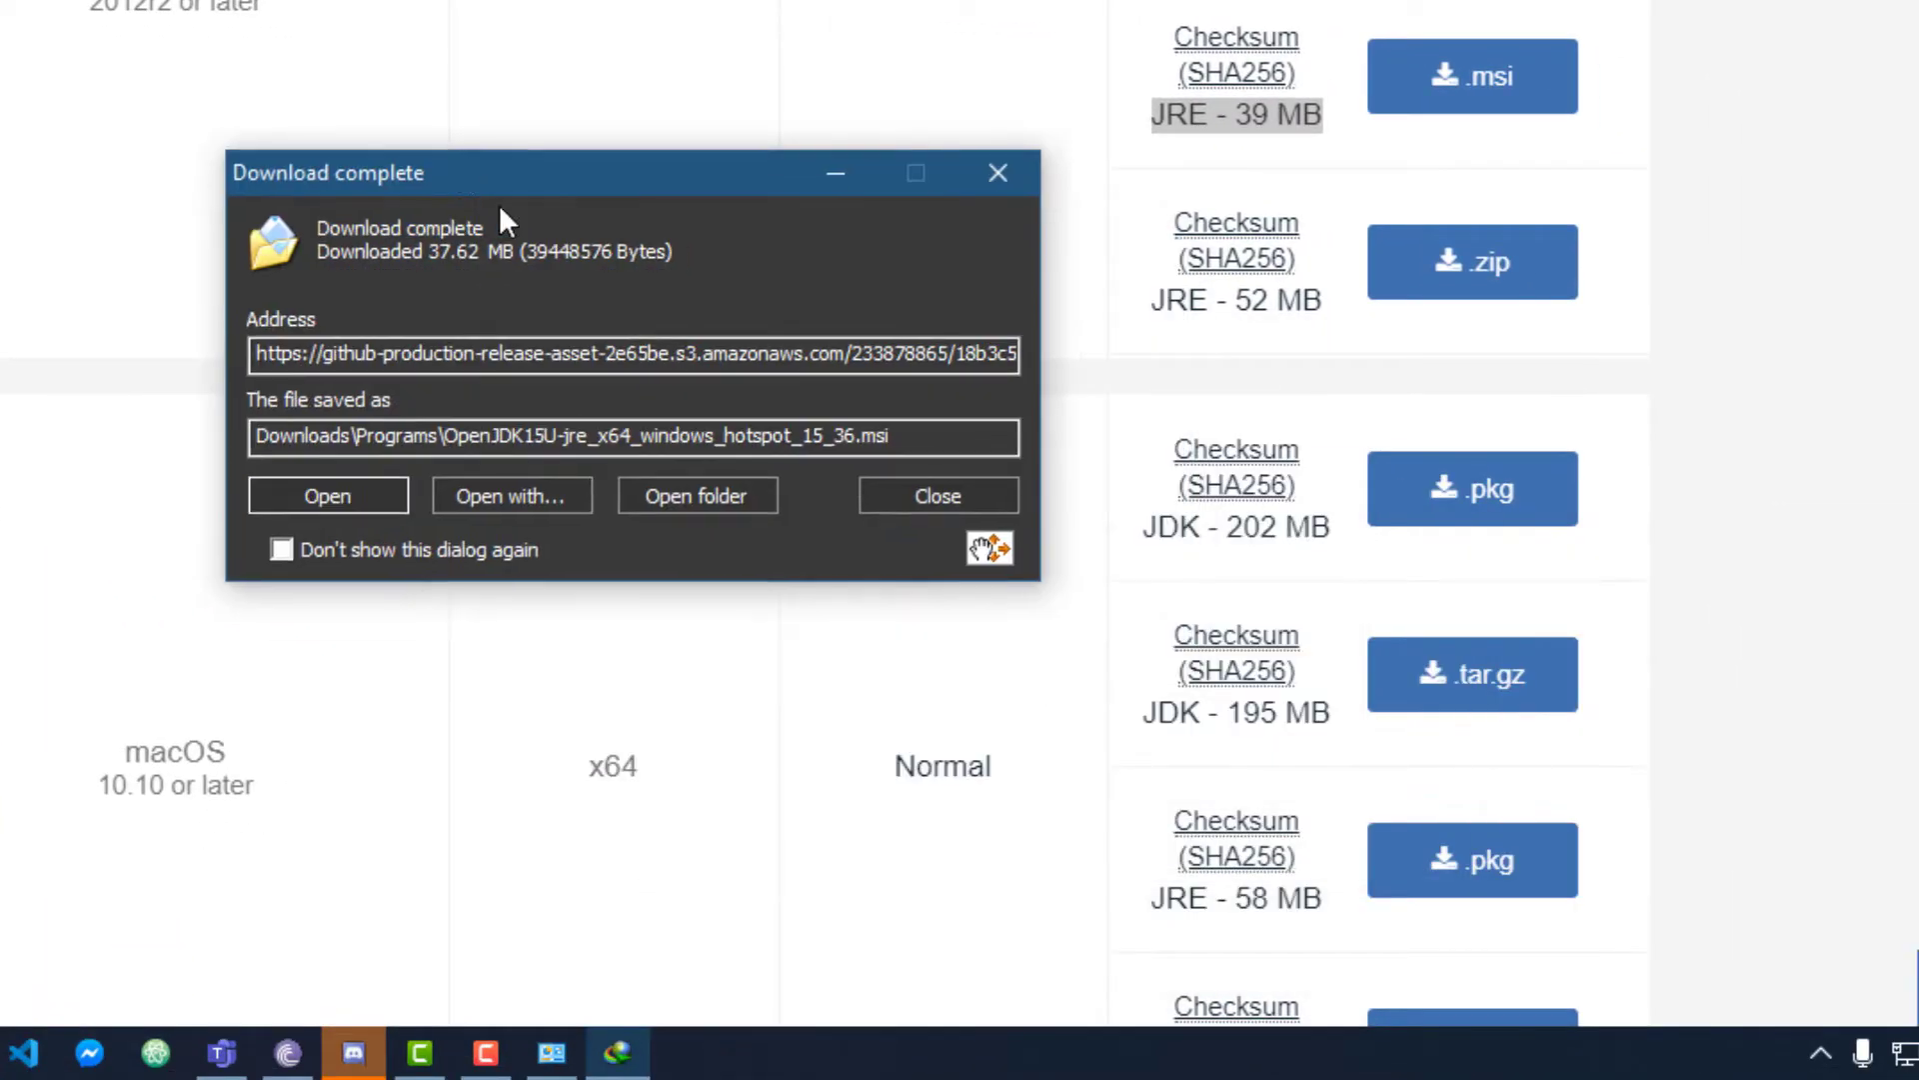
pyautogui.click(699, 501)
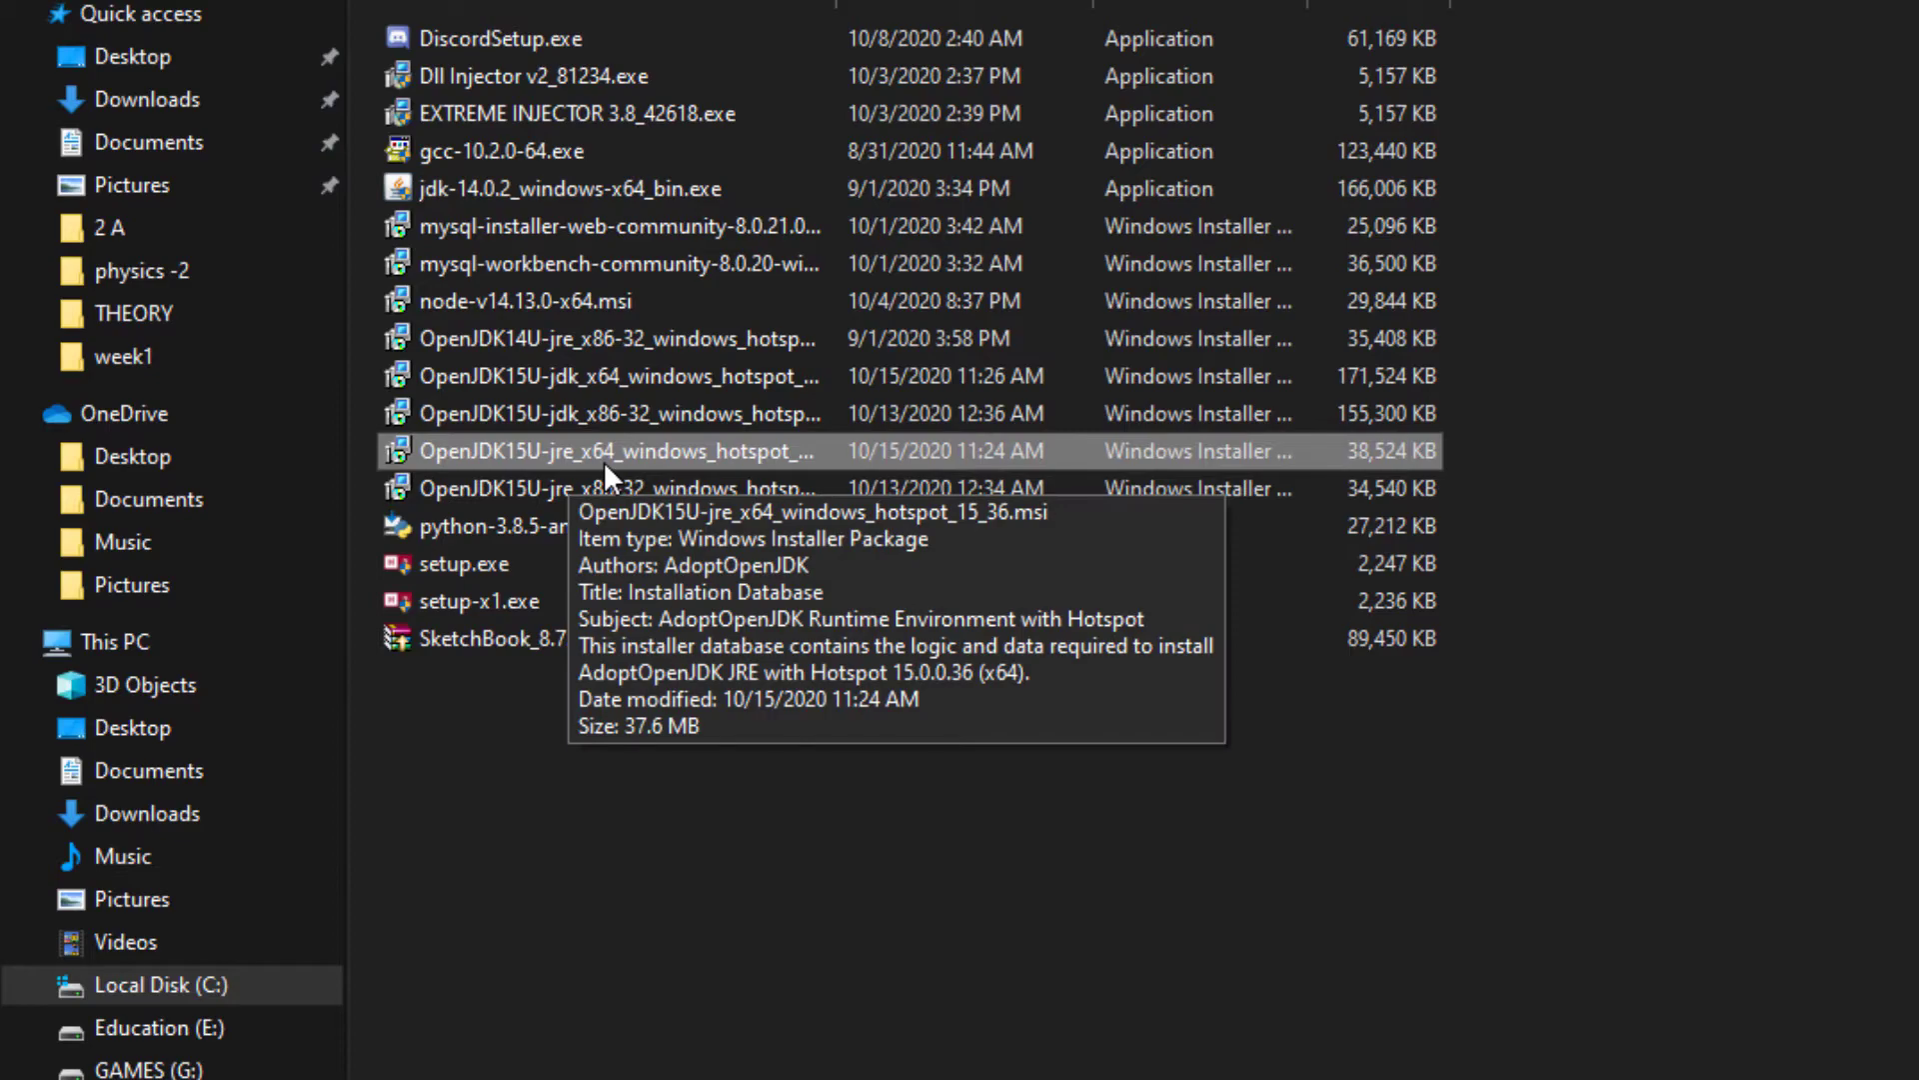
pyautogui.doubleClick(615, 458)
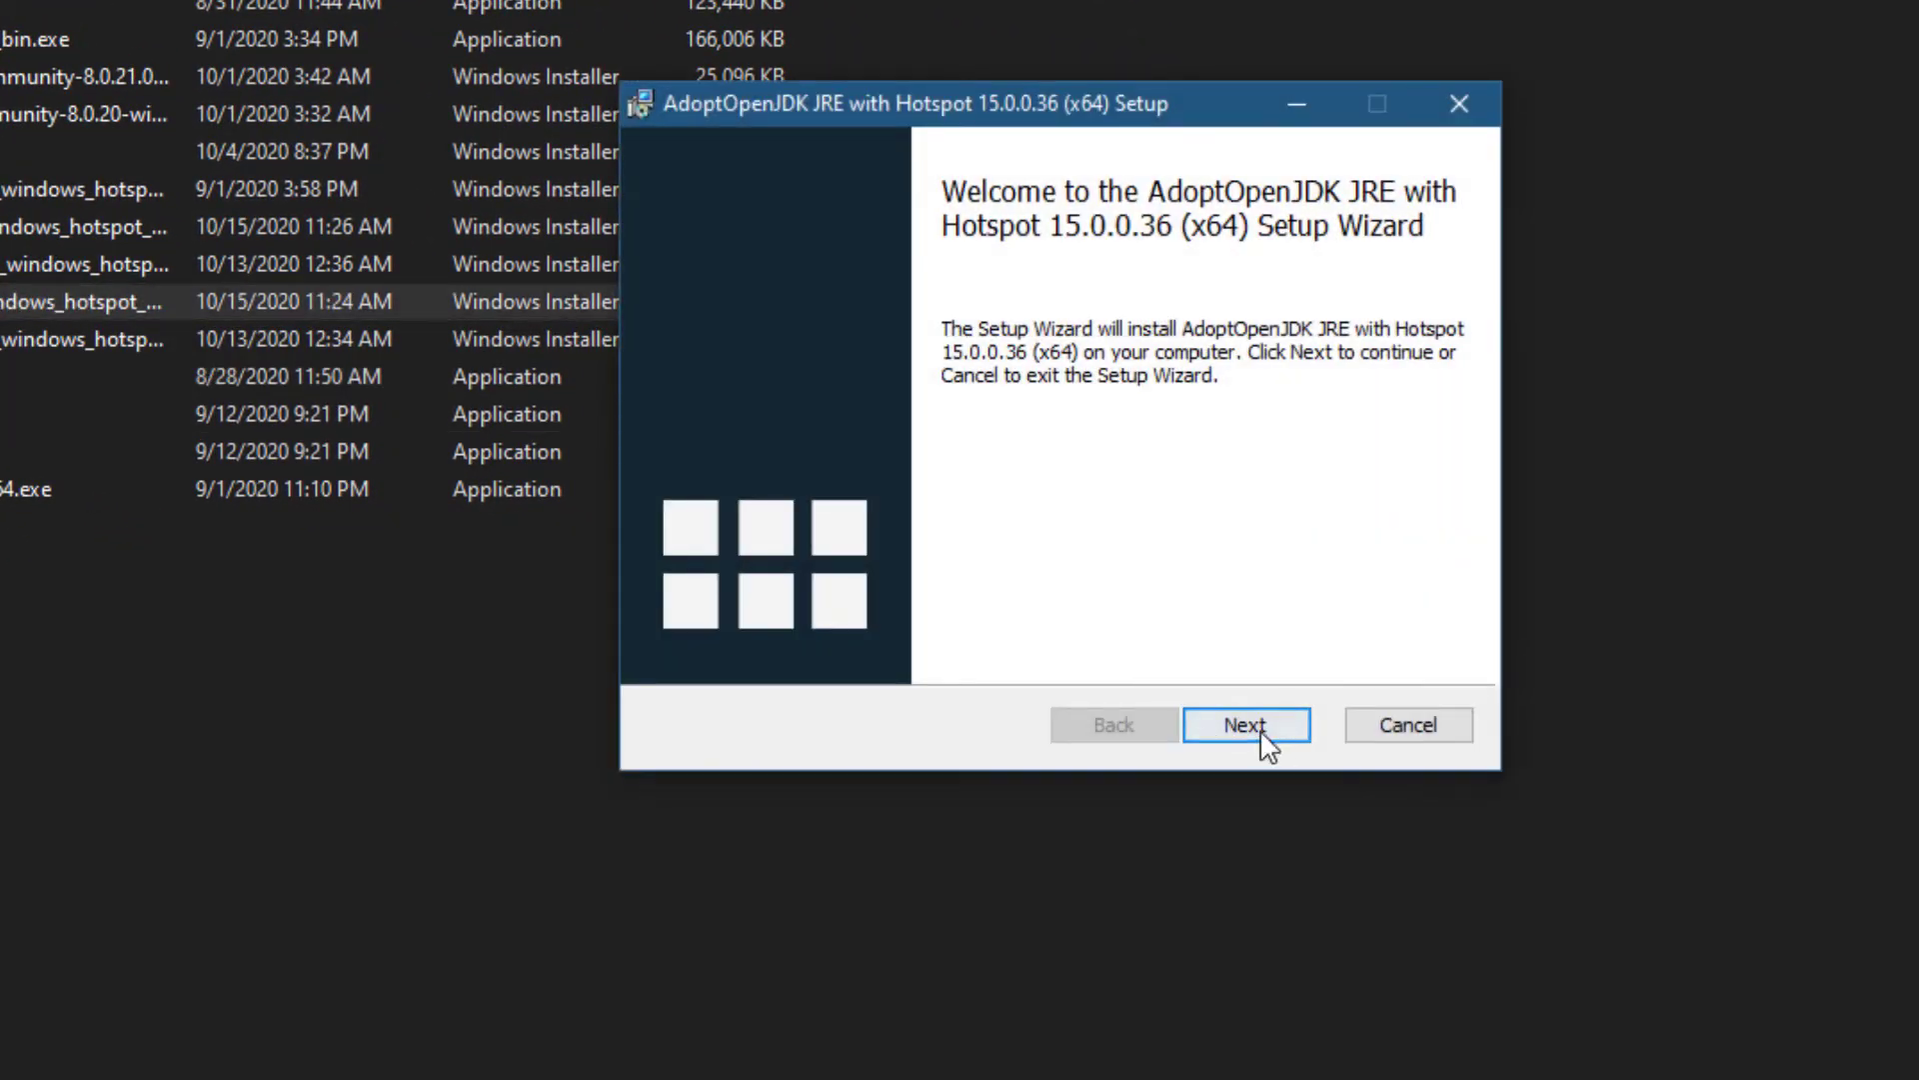
pyautogui.click(1249, 726)
pyautogui.click(850, 642)
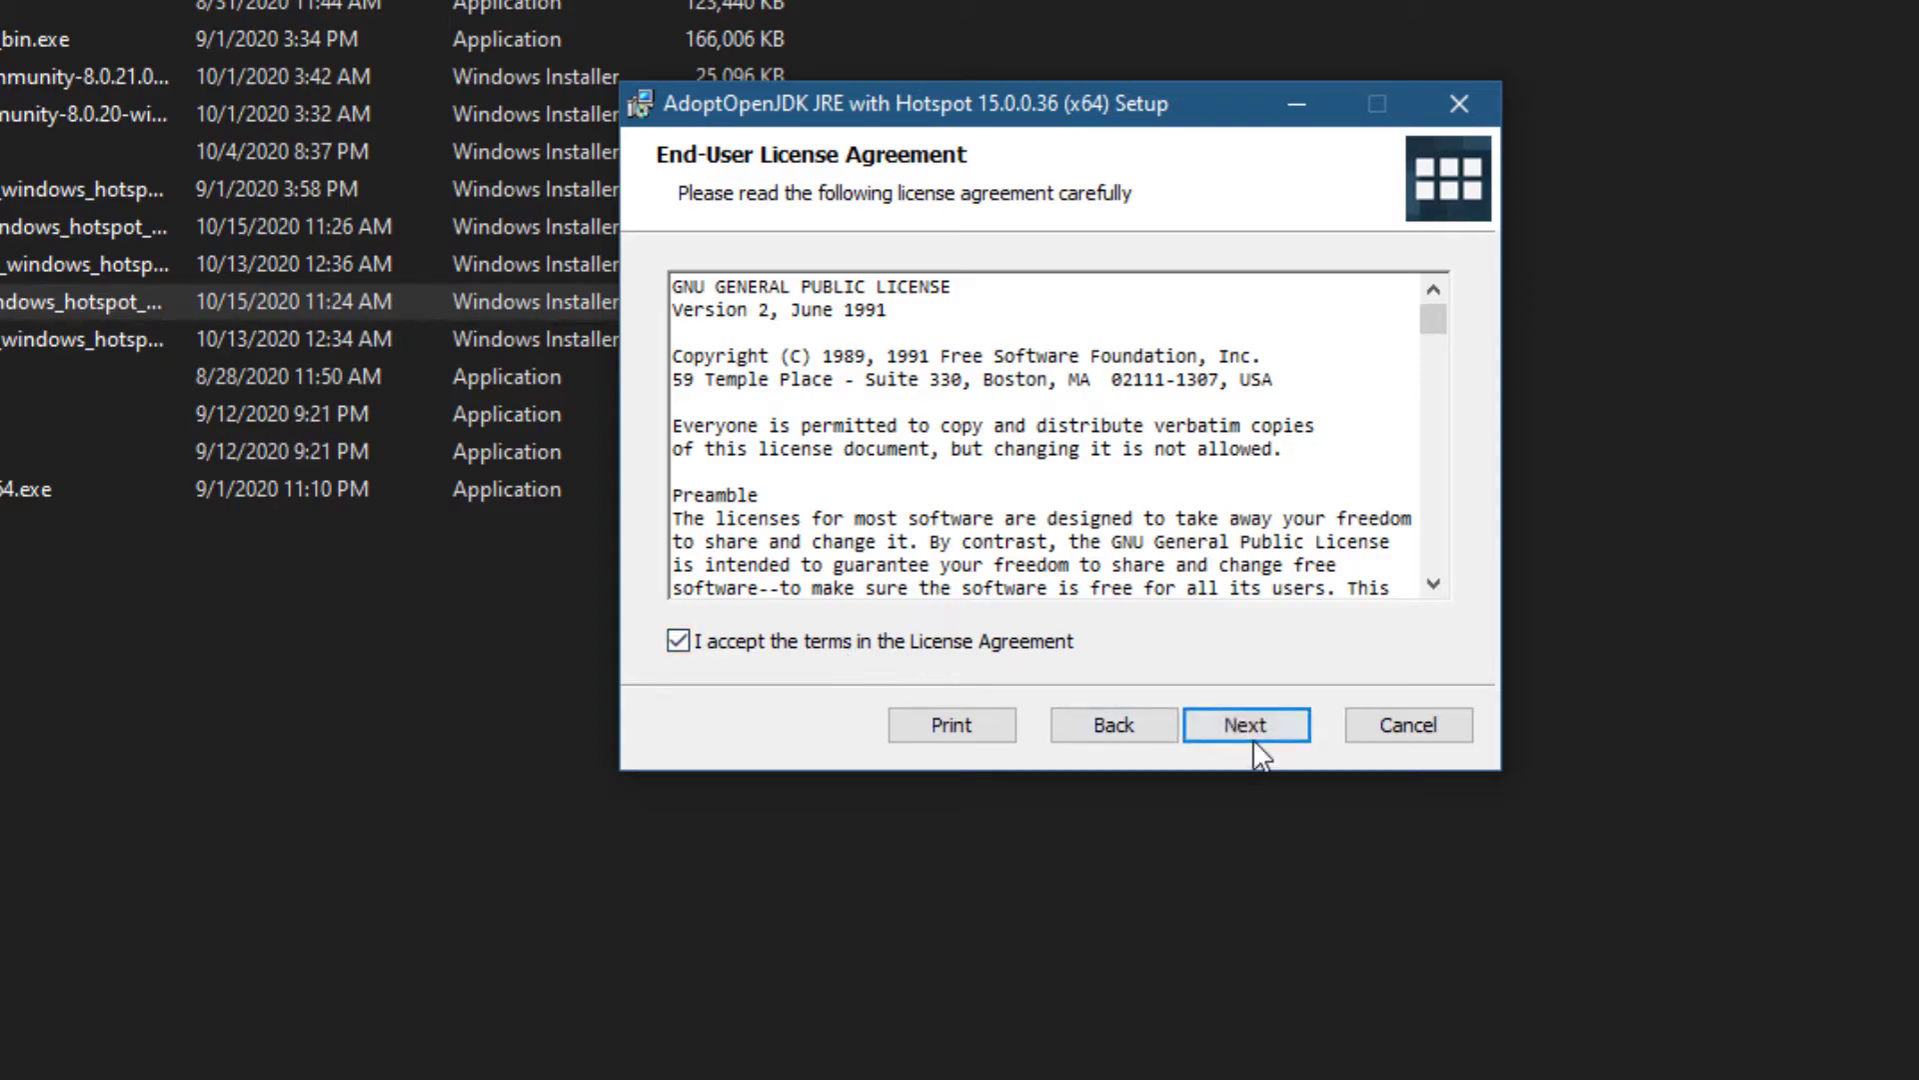
pyautogui.click(1196, 728)
# Include the JAVA_HOME variable and JavaSoft (Oracle) registry keys features, then install the JRE.
pyautogui.click(841, 435)
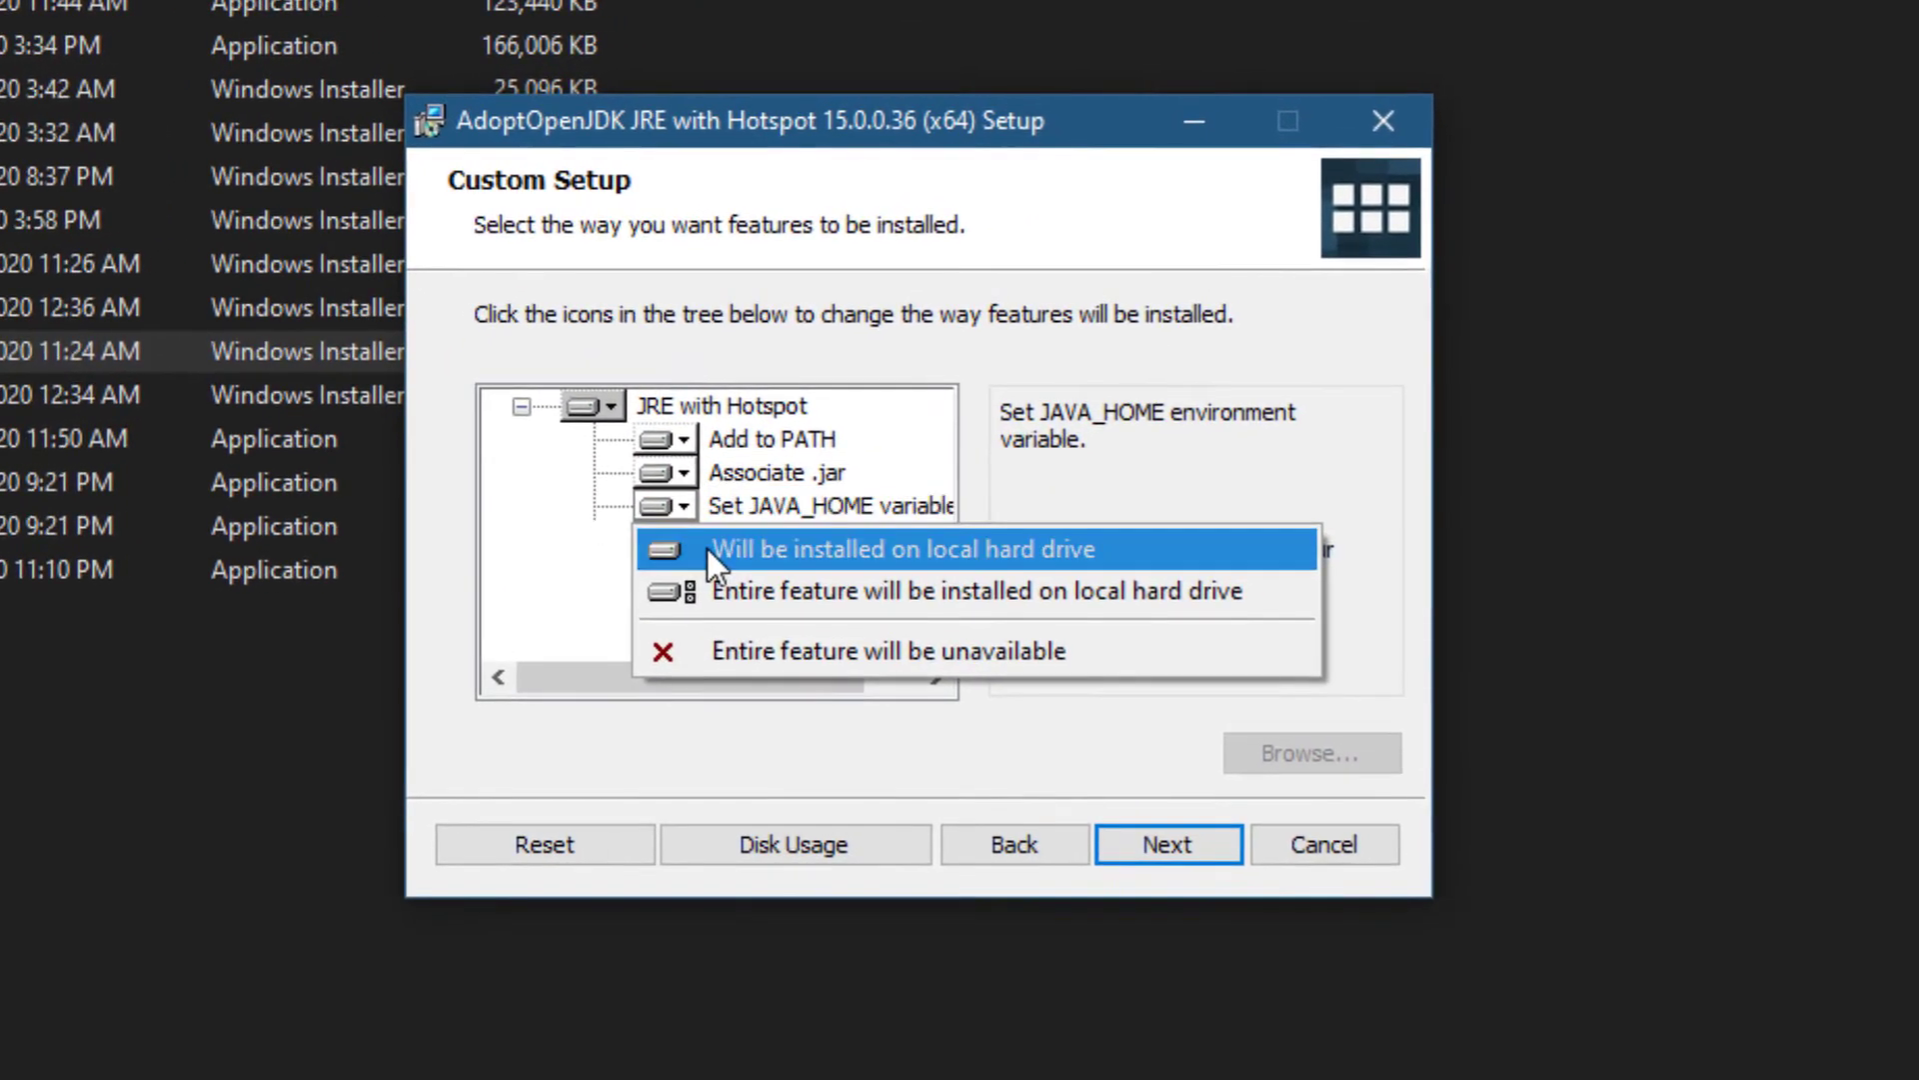
pyautogui.click(706, 548)
pyautogui.click(704, 575)
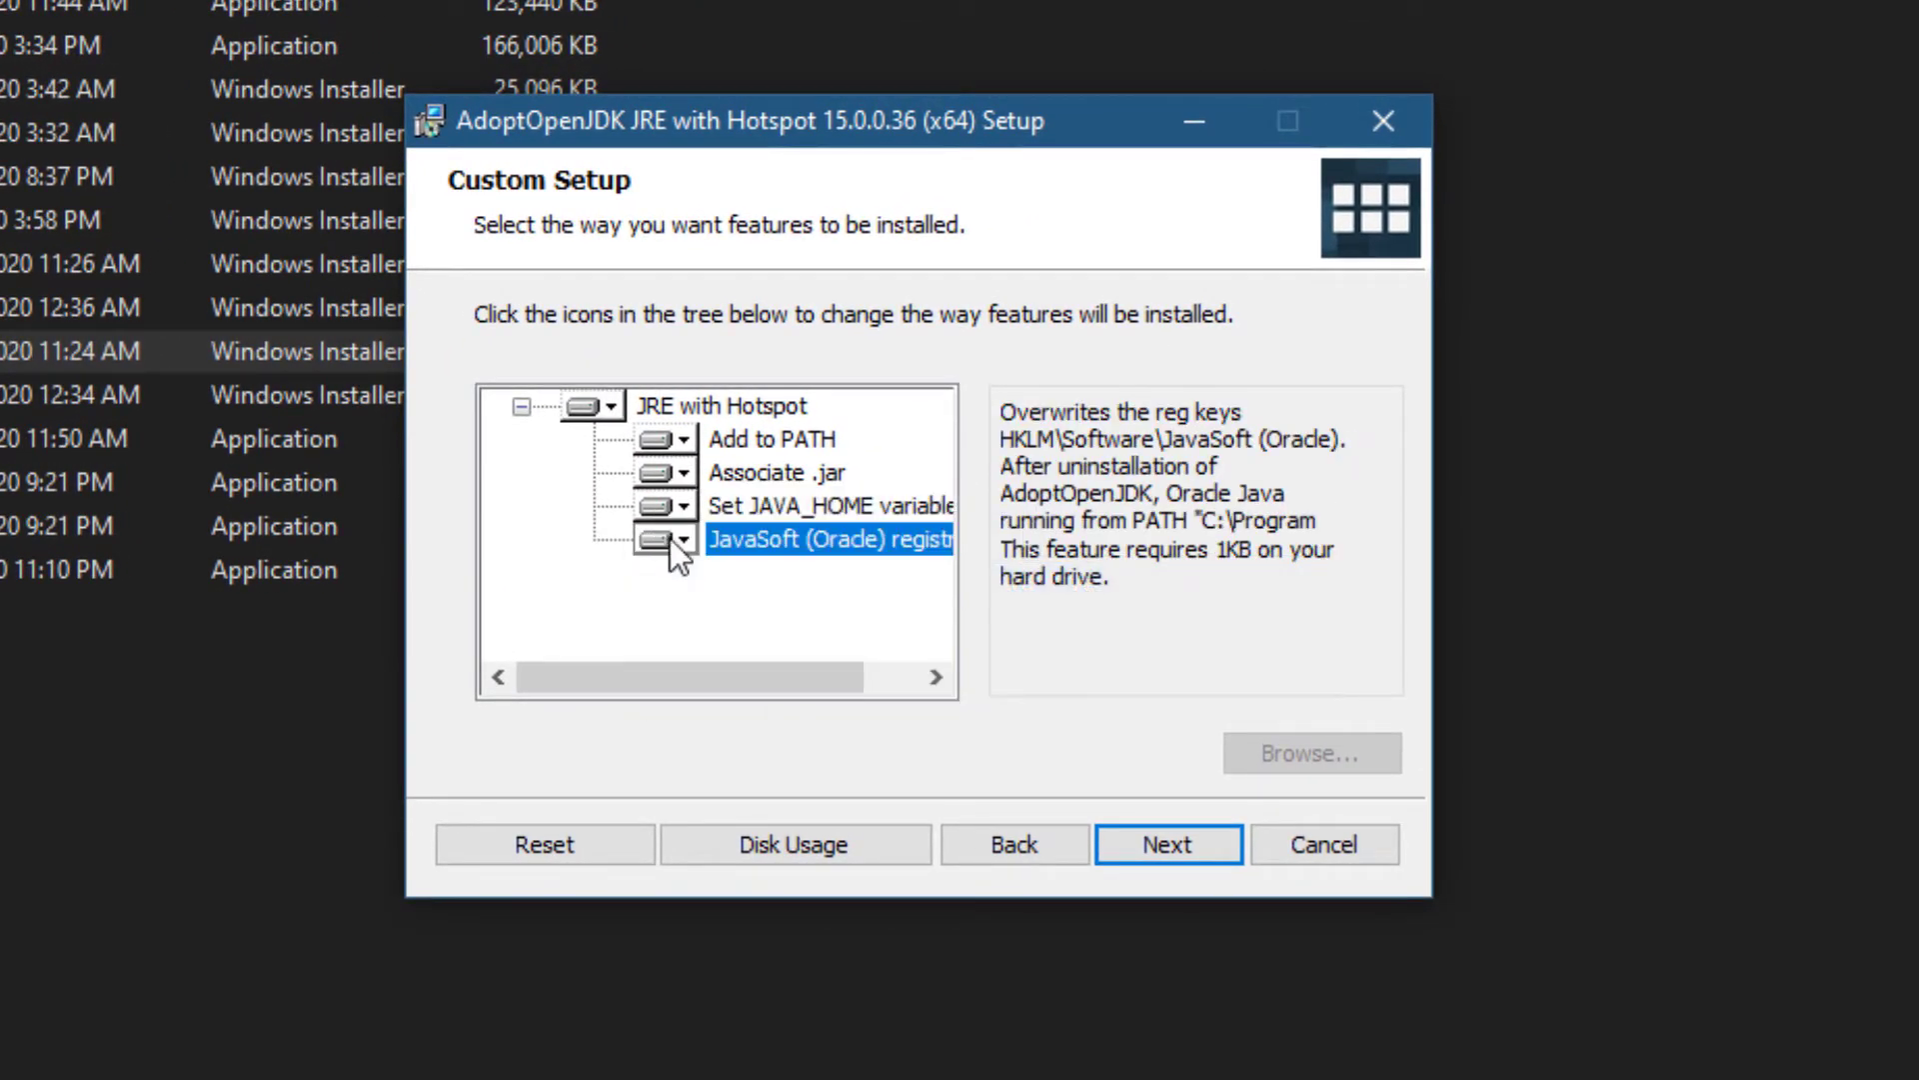
pyautogui.moveTo(718, 677); pyautogui.dragTo(655, 667)
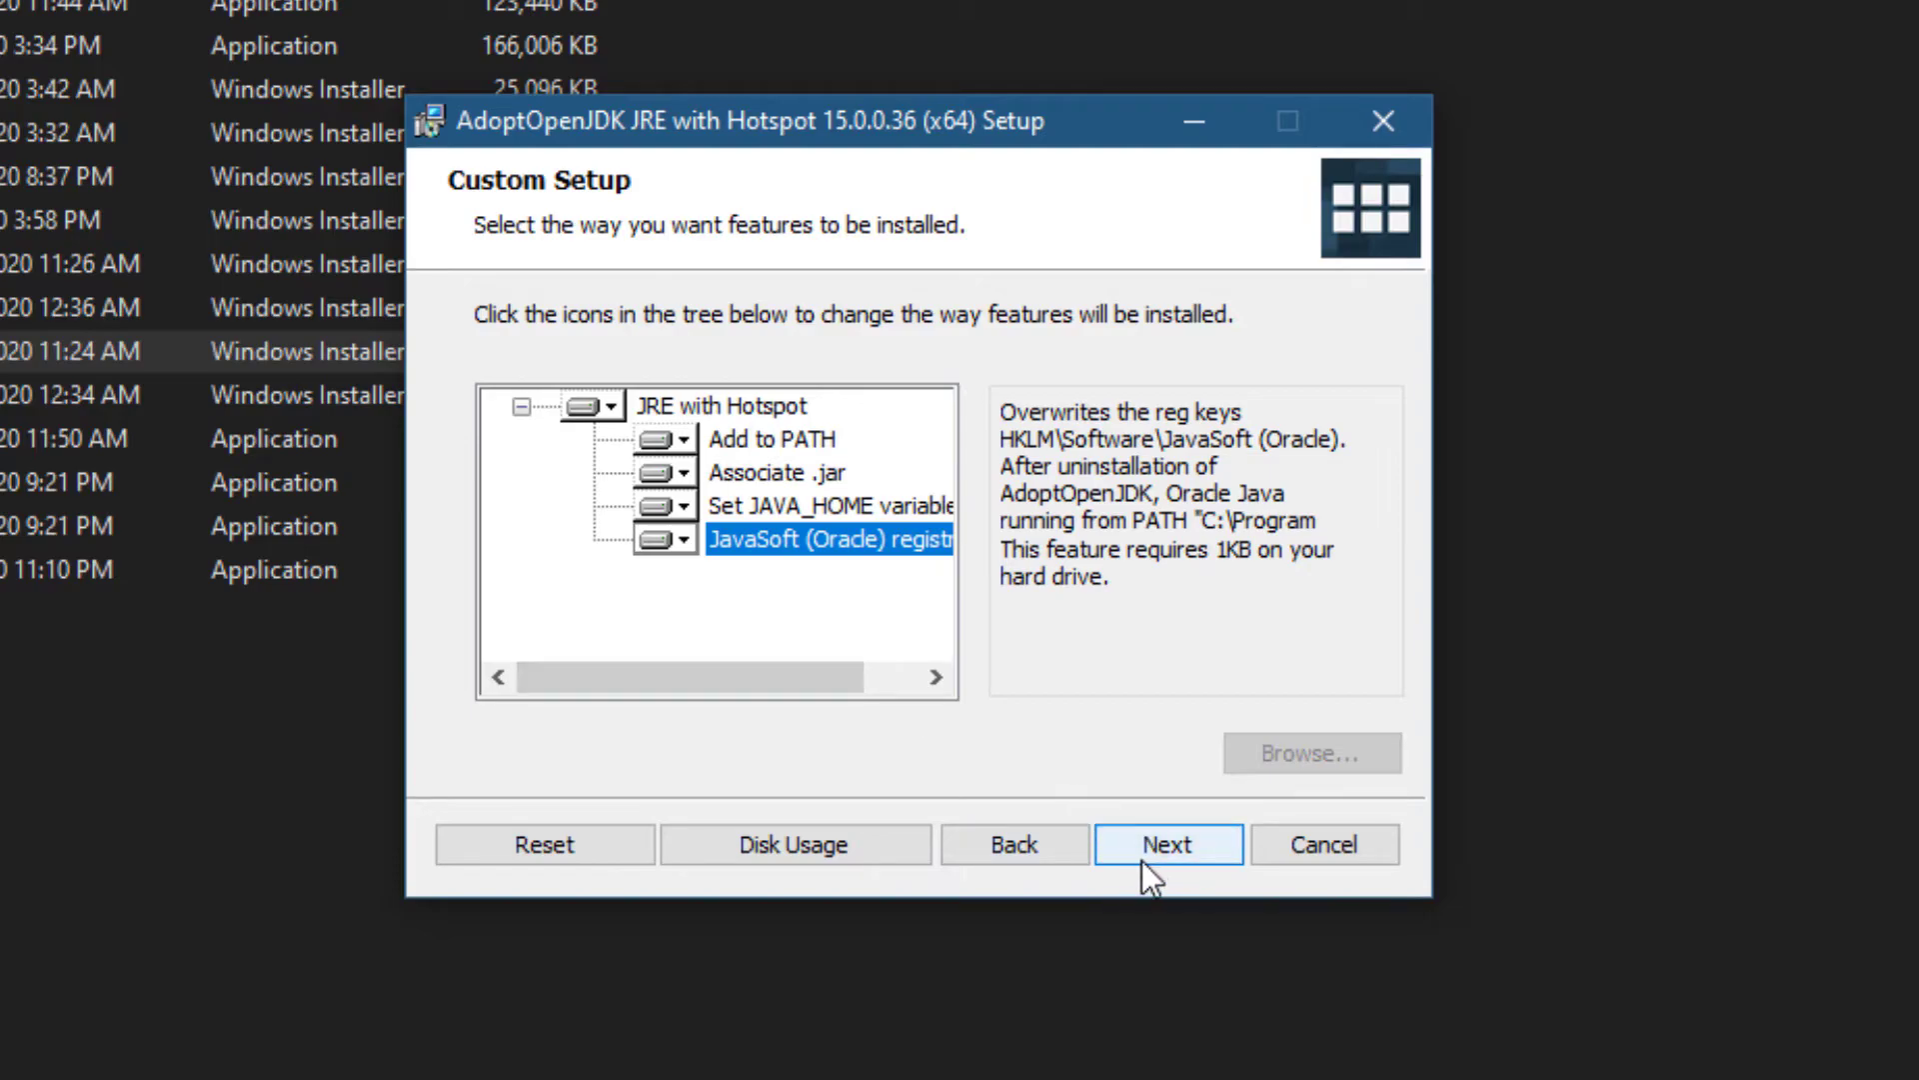
pyautogui.click(1142, 861)
pyautogui.click(1142, 861)
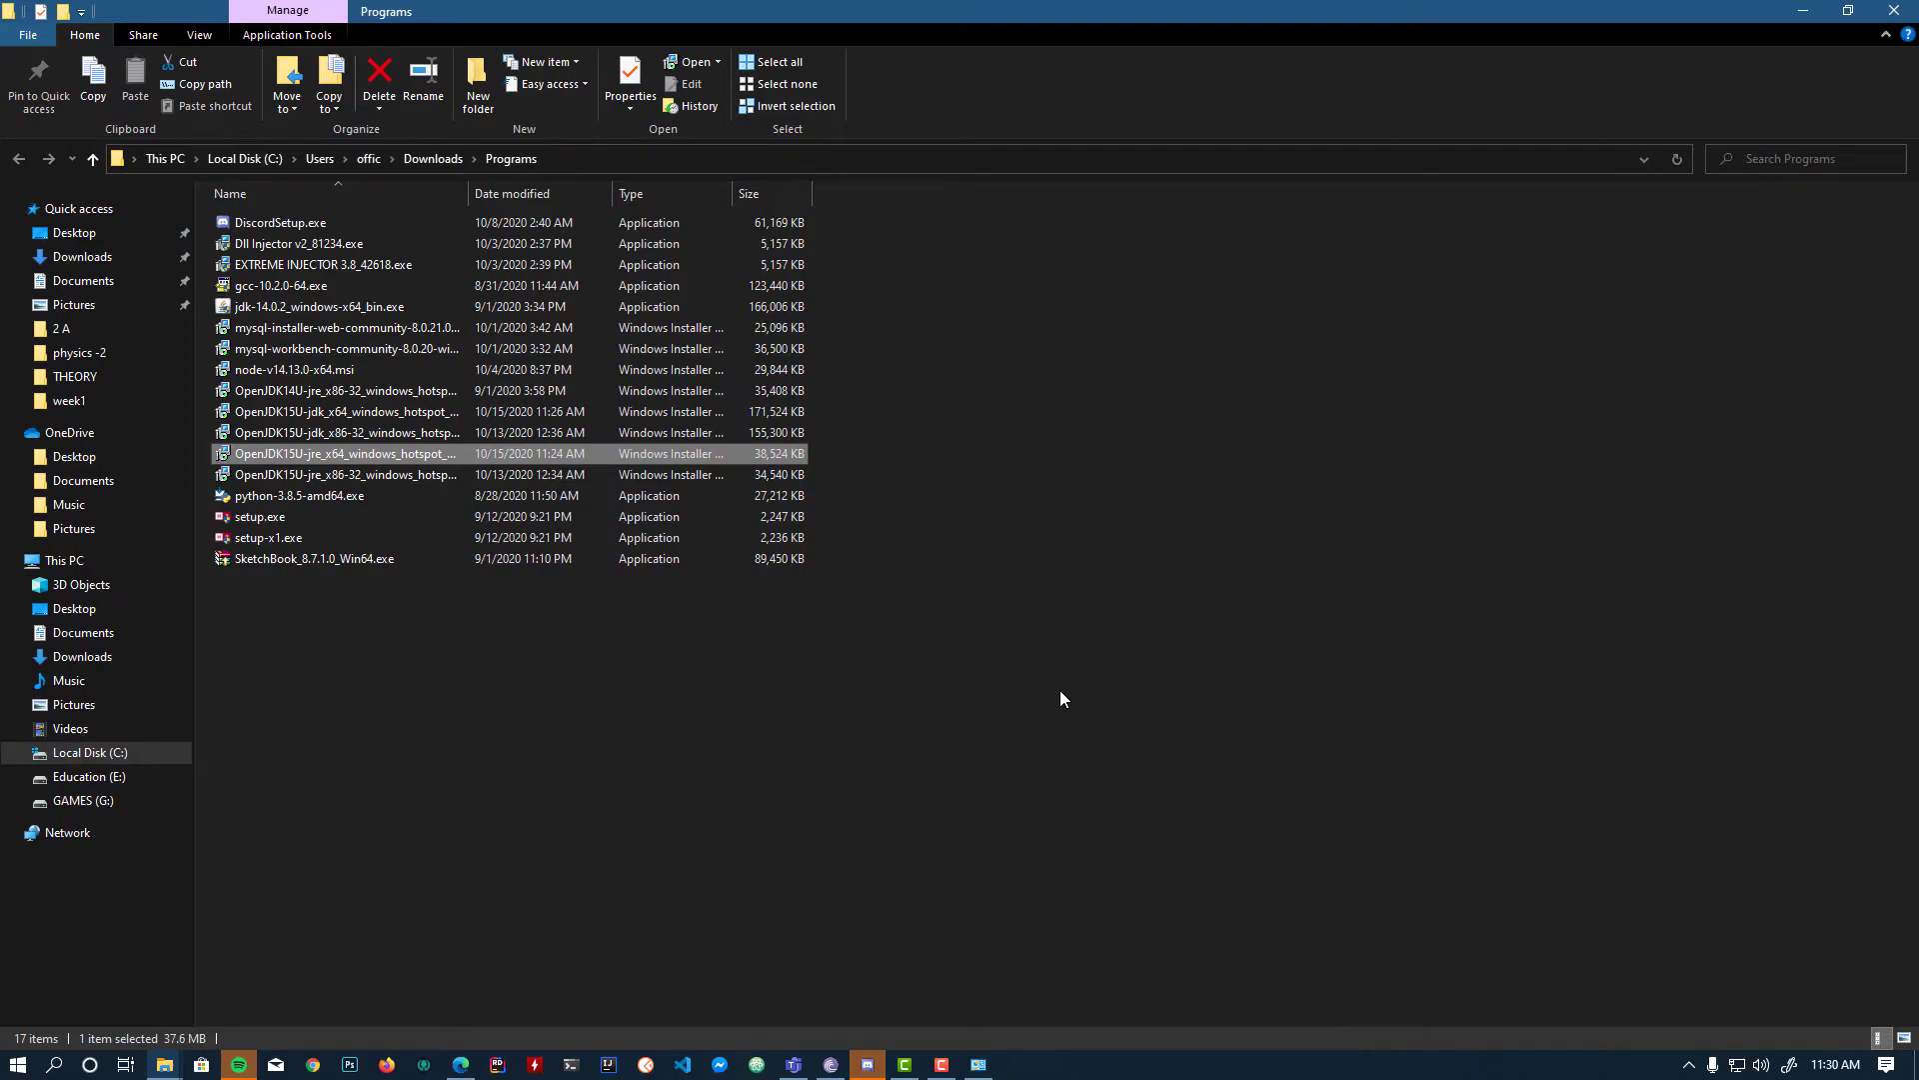
# Run java -version in Command Prompt, confirming OpenJDK 15 build 15+36.
pyautogui.press('super+r')
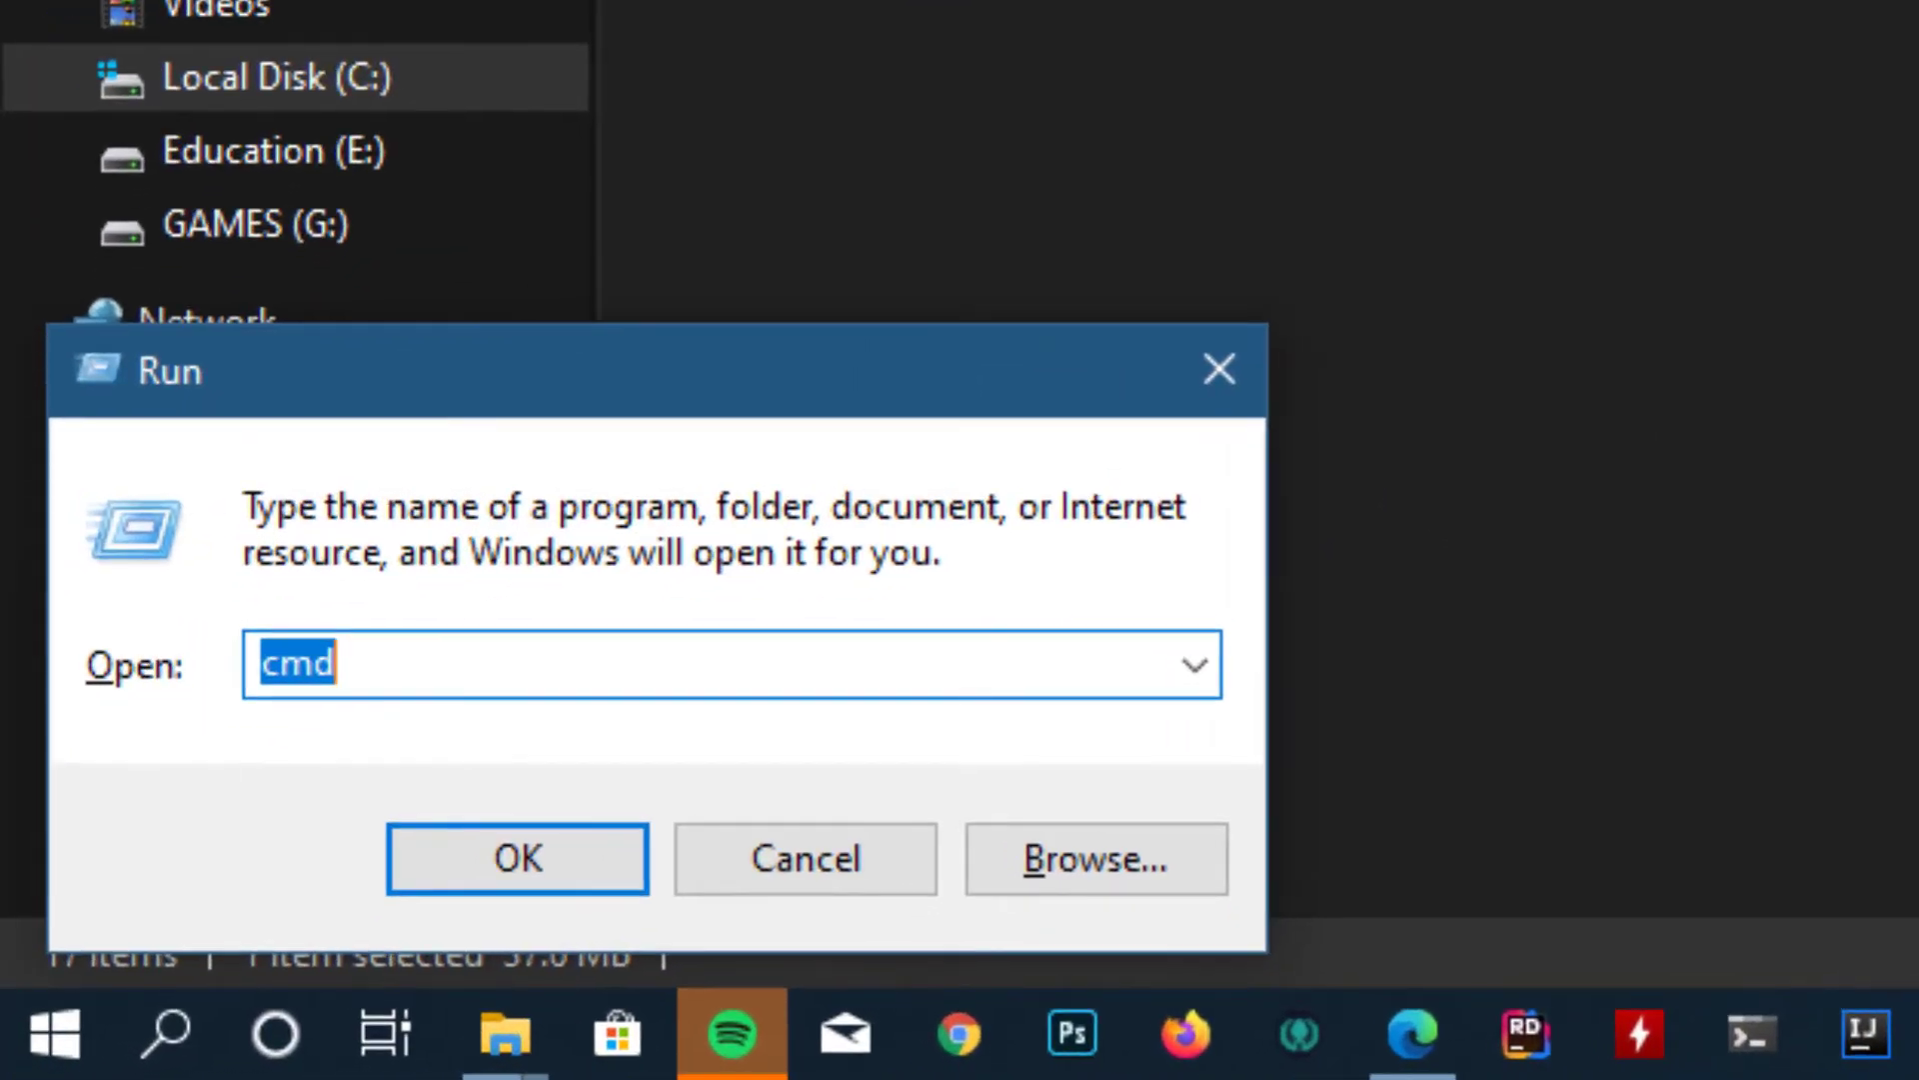
pyautogui.press('Return')
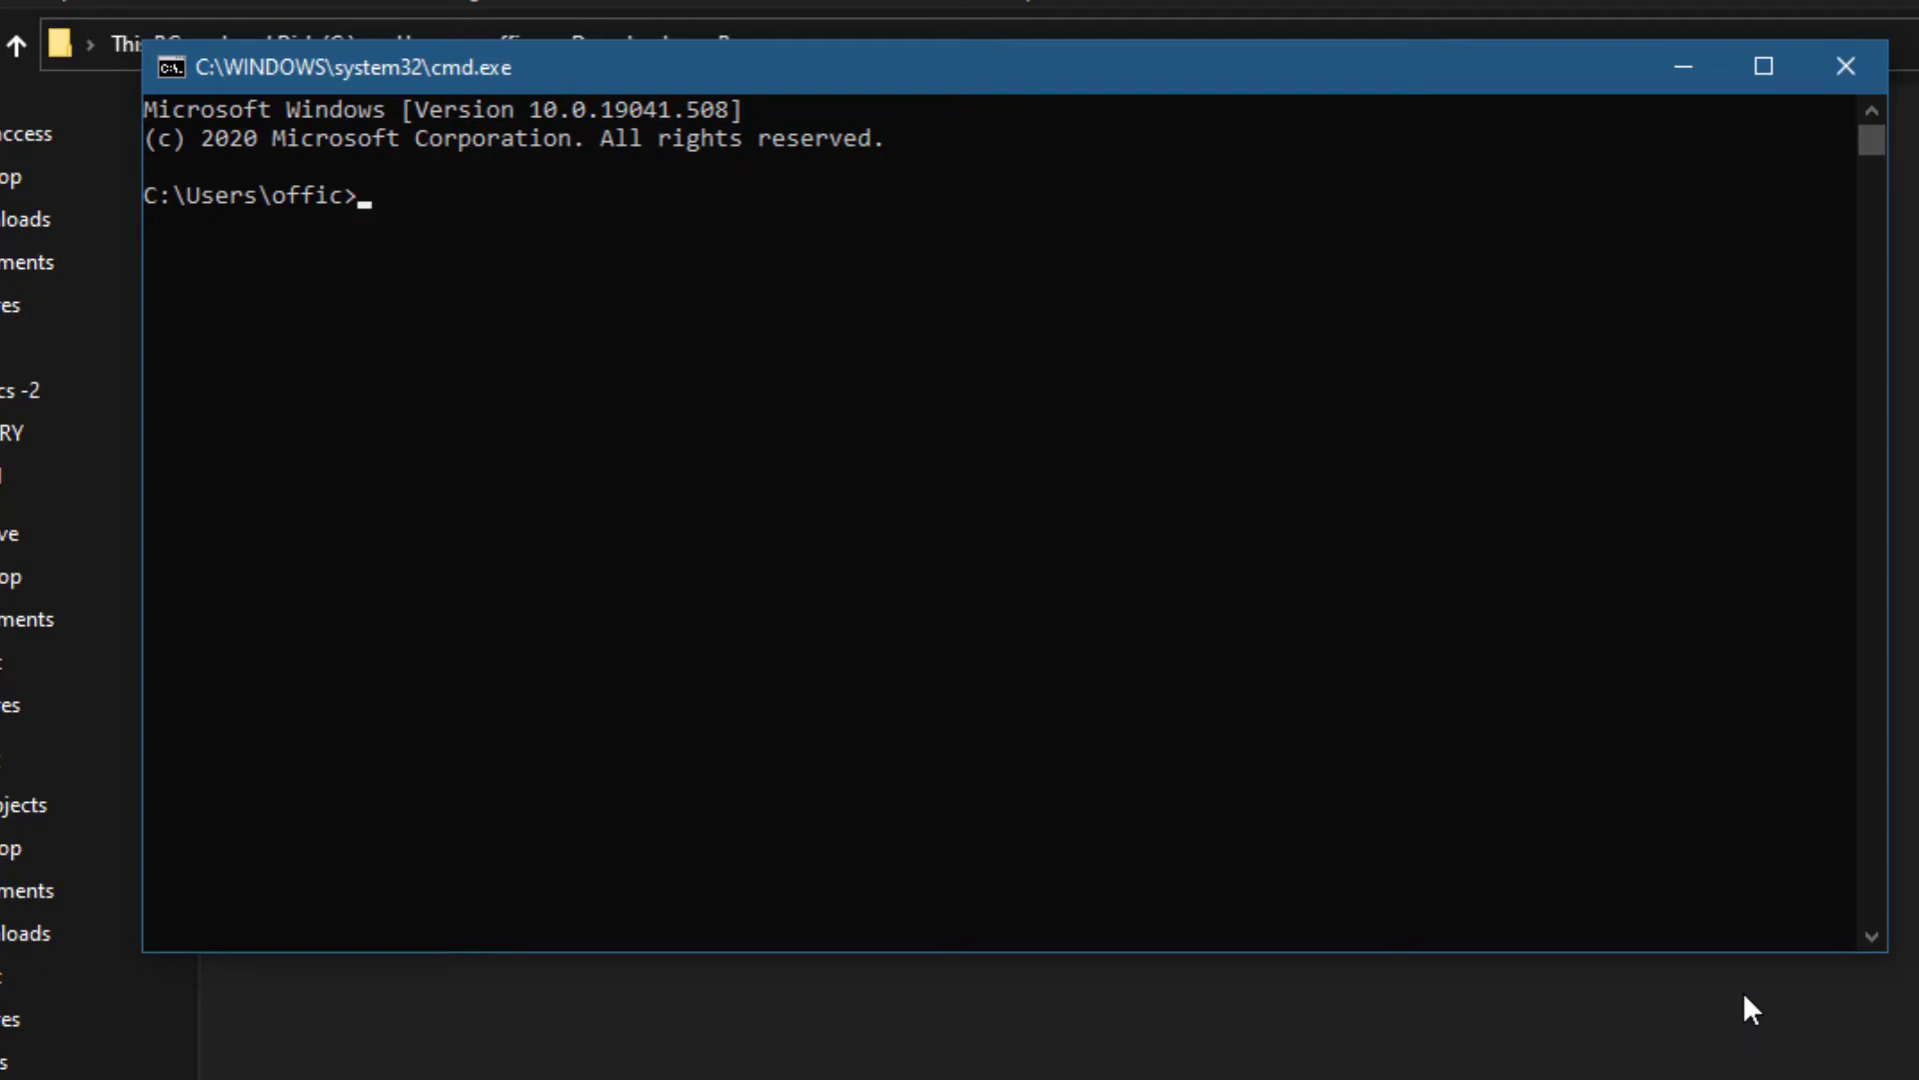
pyautogui.write('java --version')
pyautogui.press('Return')
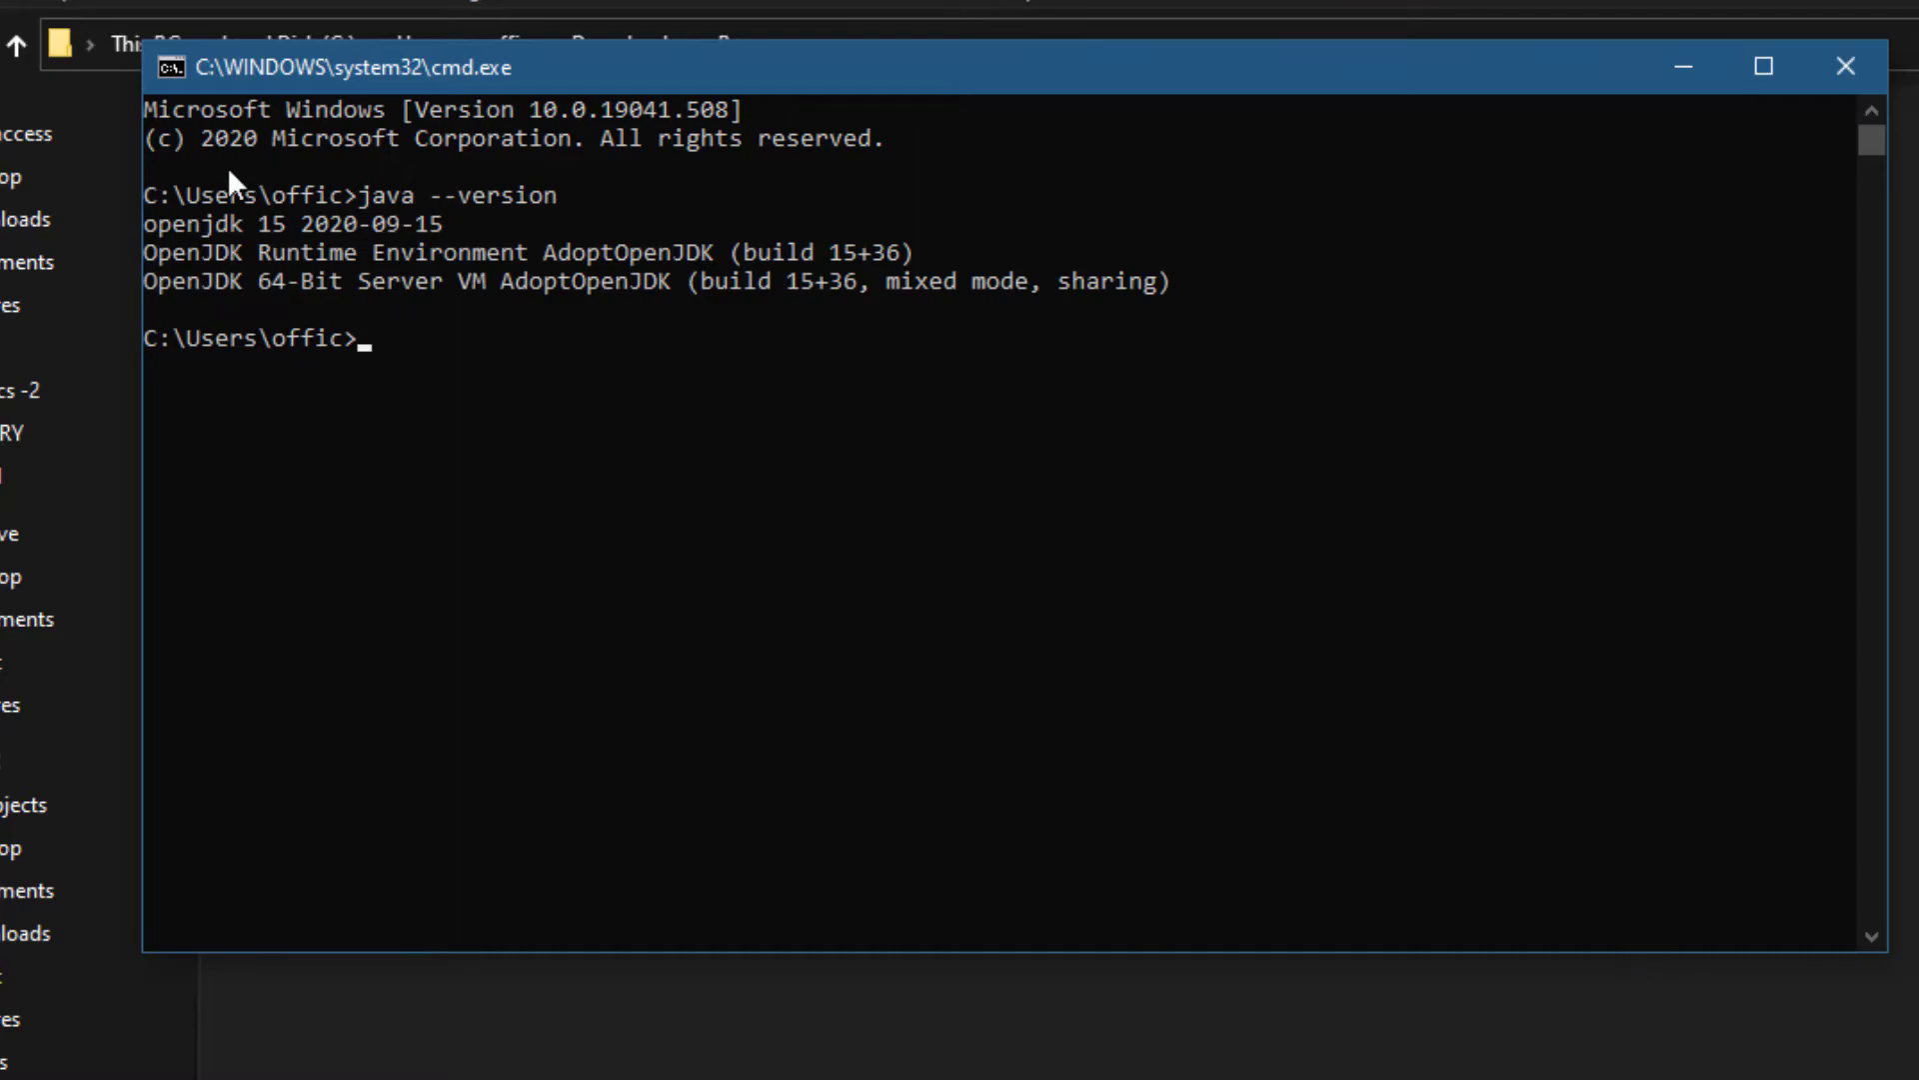
pyautogui.moveTo(245, 226); pyautogui.dragTo(279, 231)
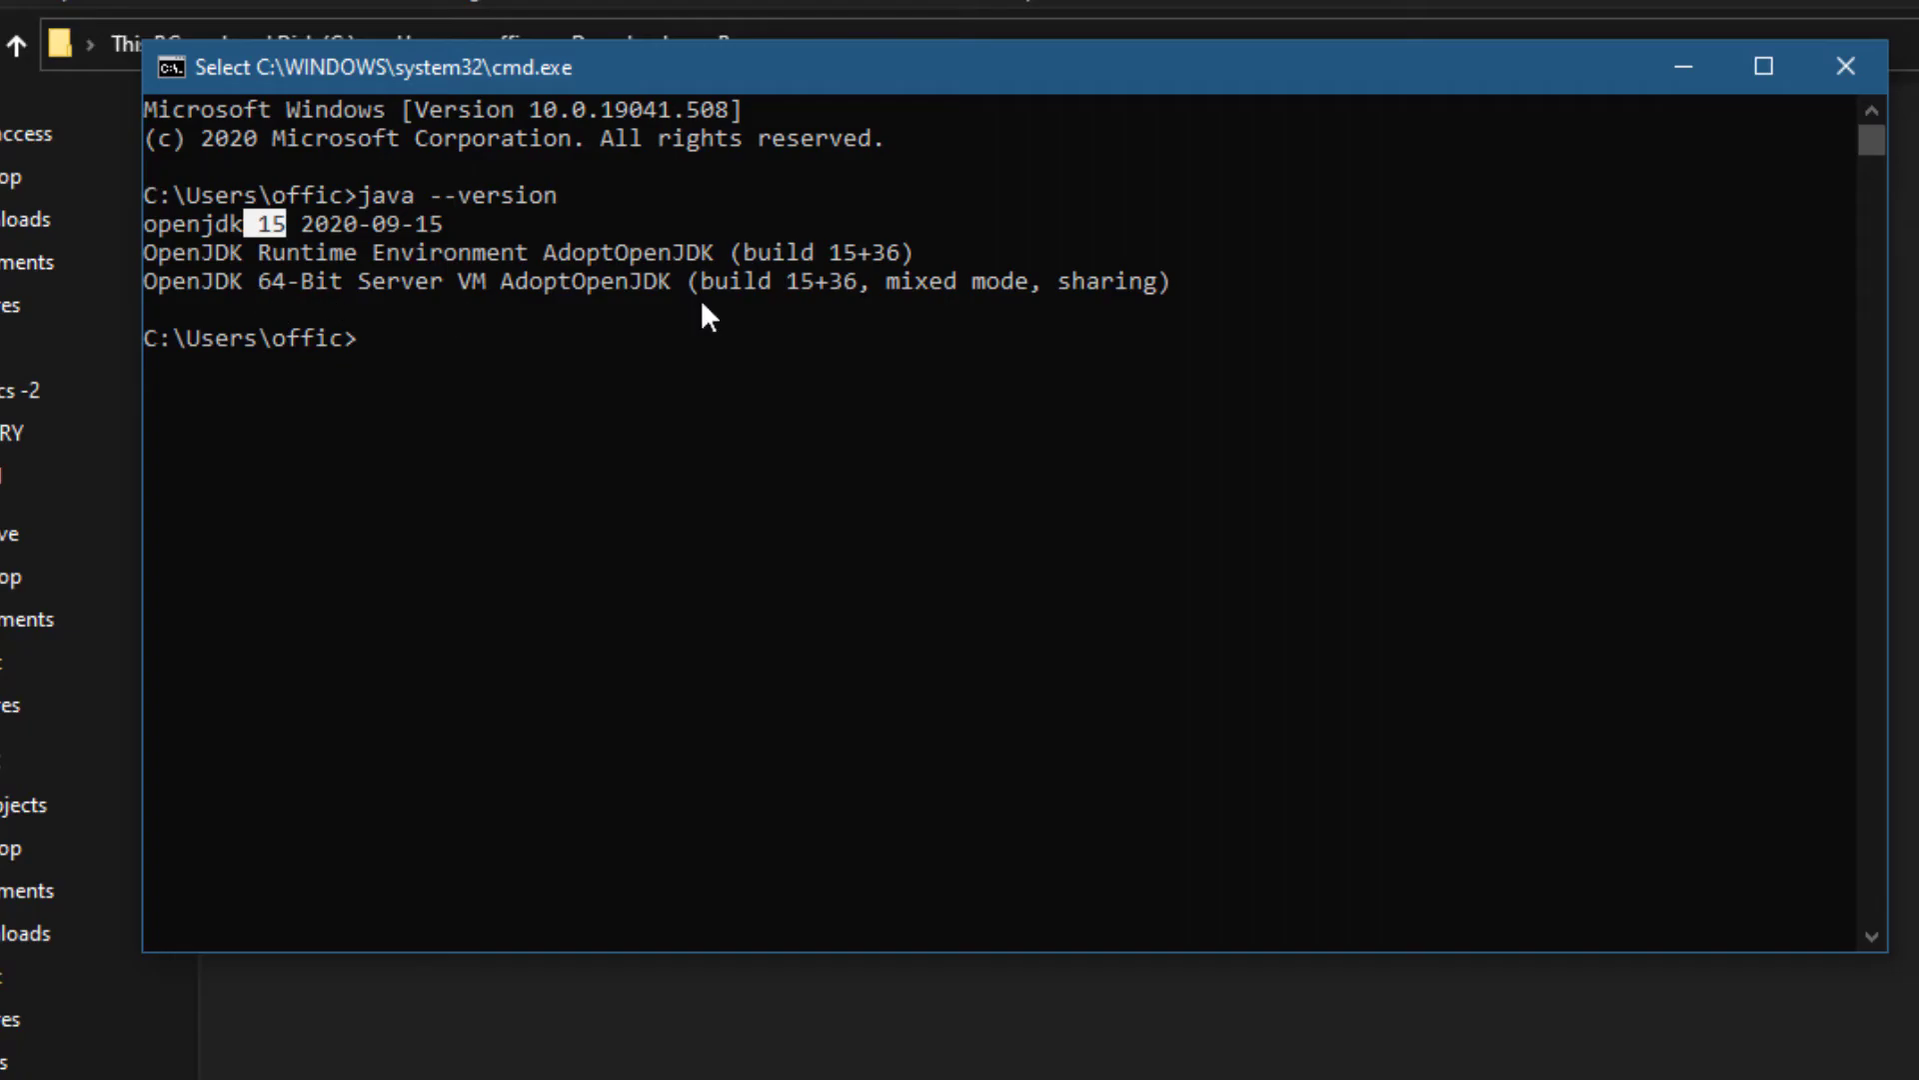
pyautogui.click(1844, 68)
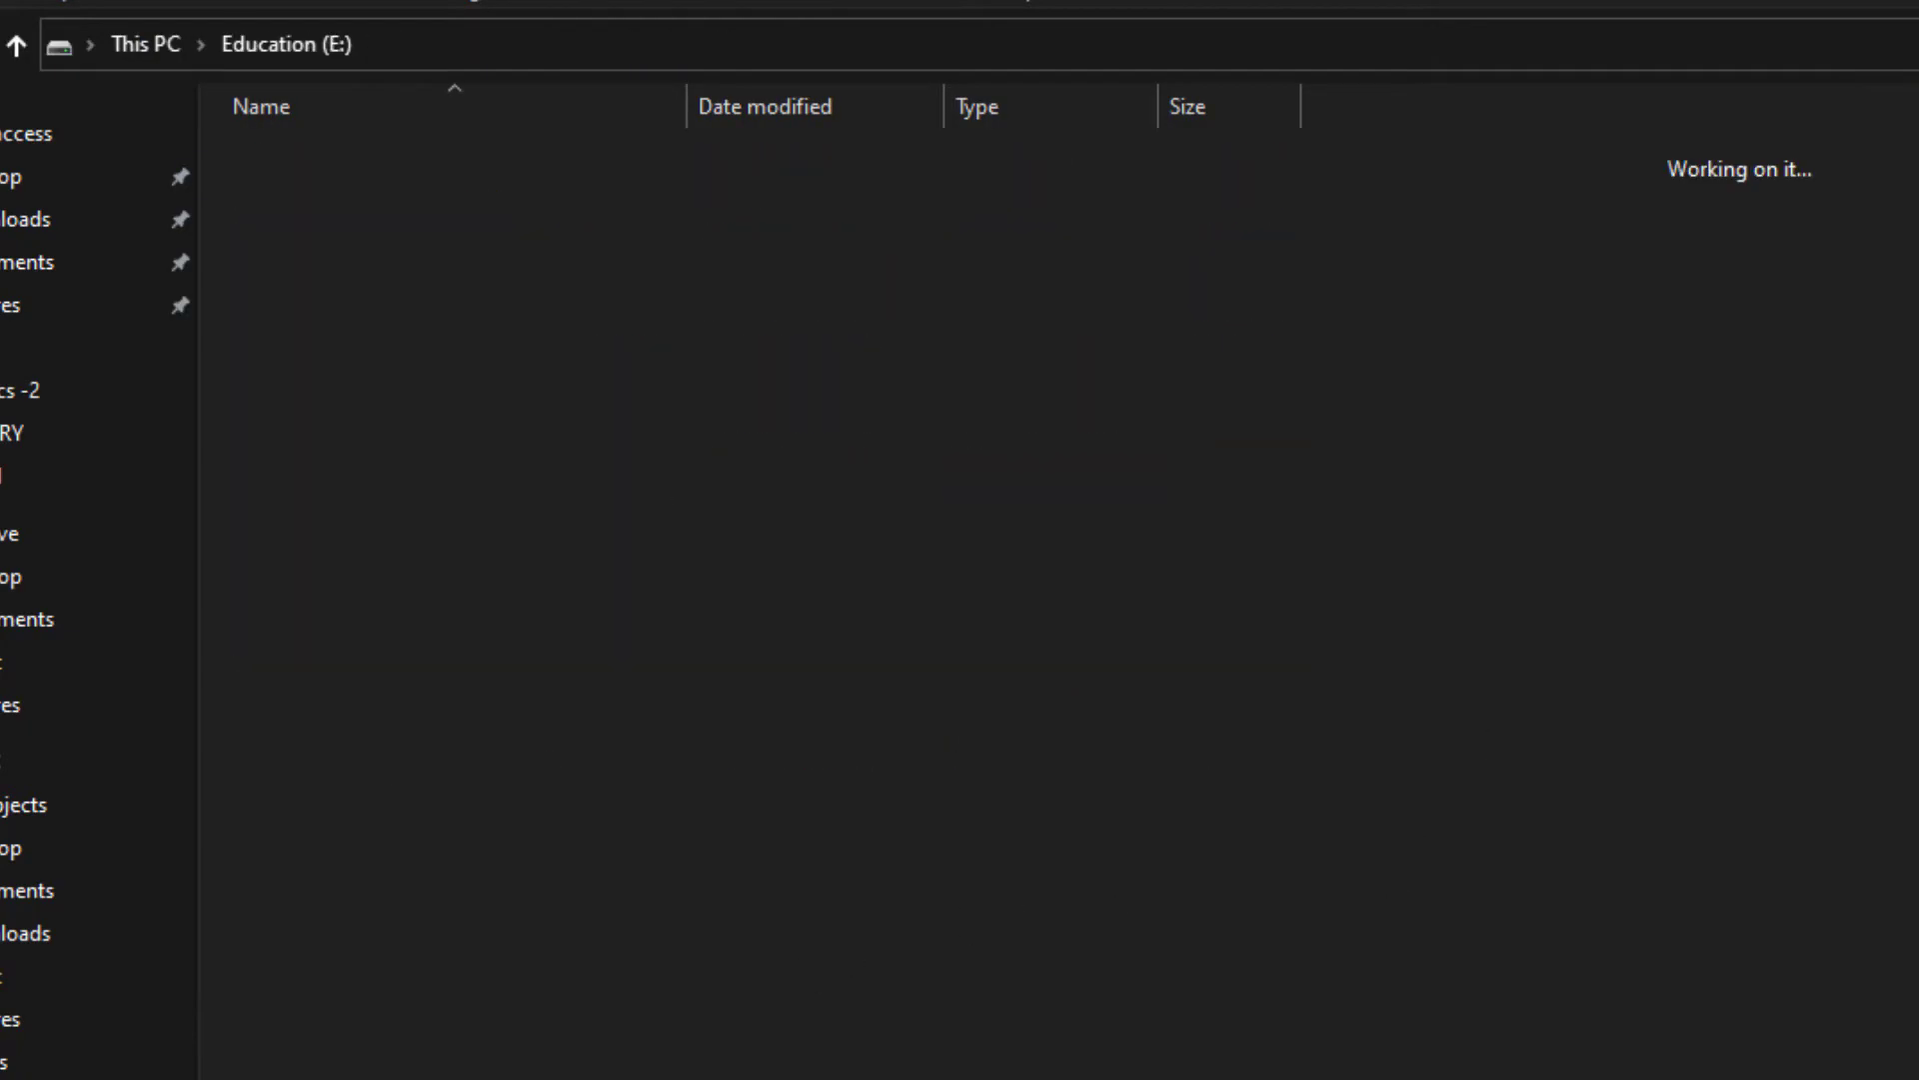
# Create a new file on E: named myFirstJava.java, replacing the txt extension.
pyautogui.rightClick(399, 1059)
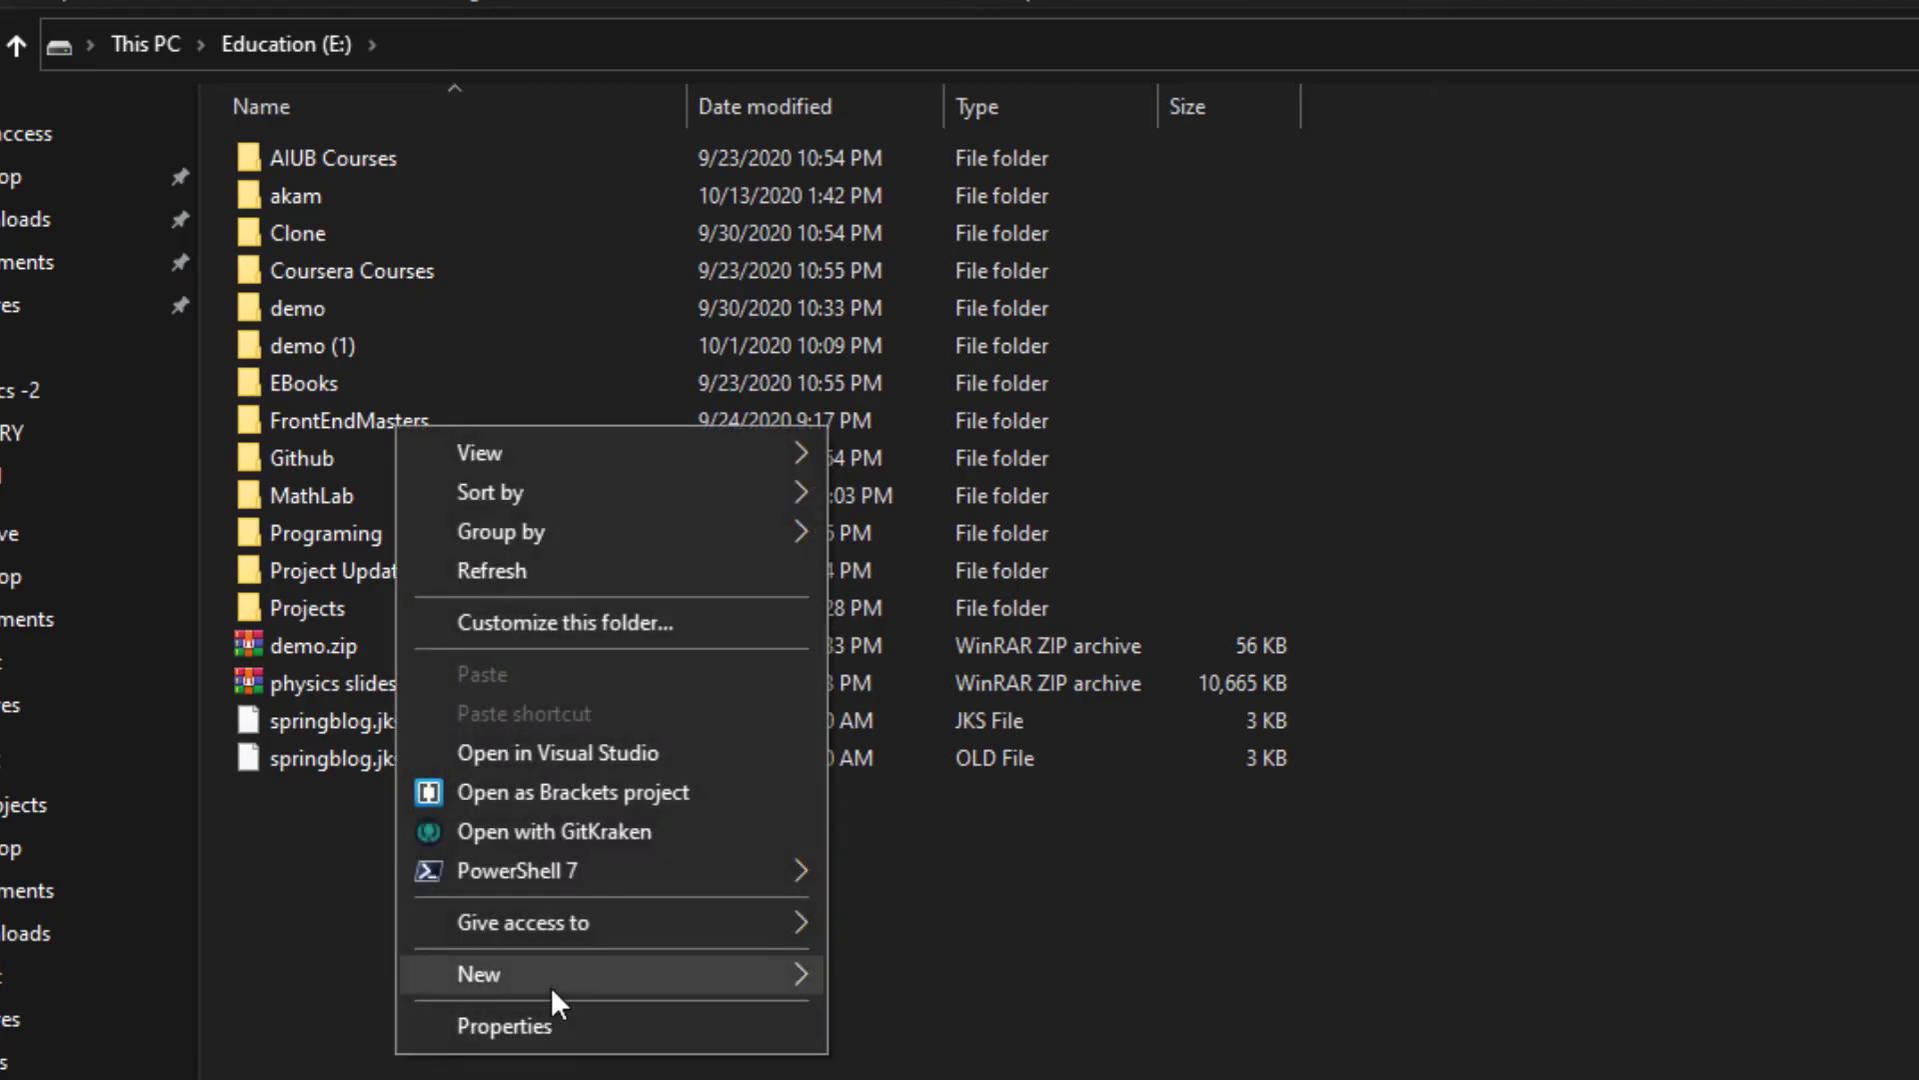
pyautogui.moveTo(480, 974)
pyautogui.write('t Document.txt')
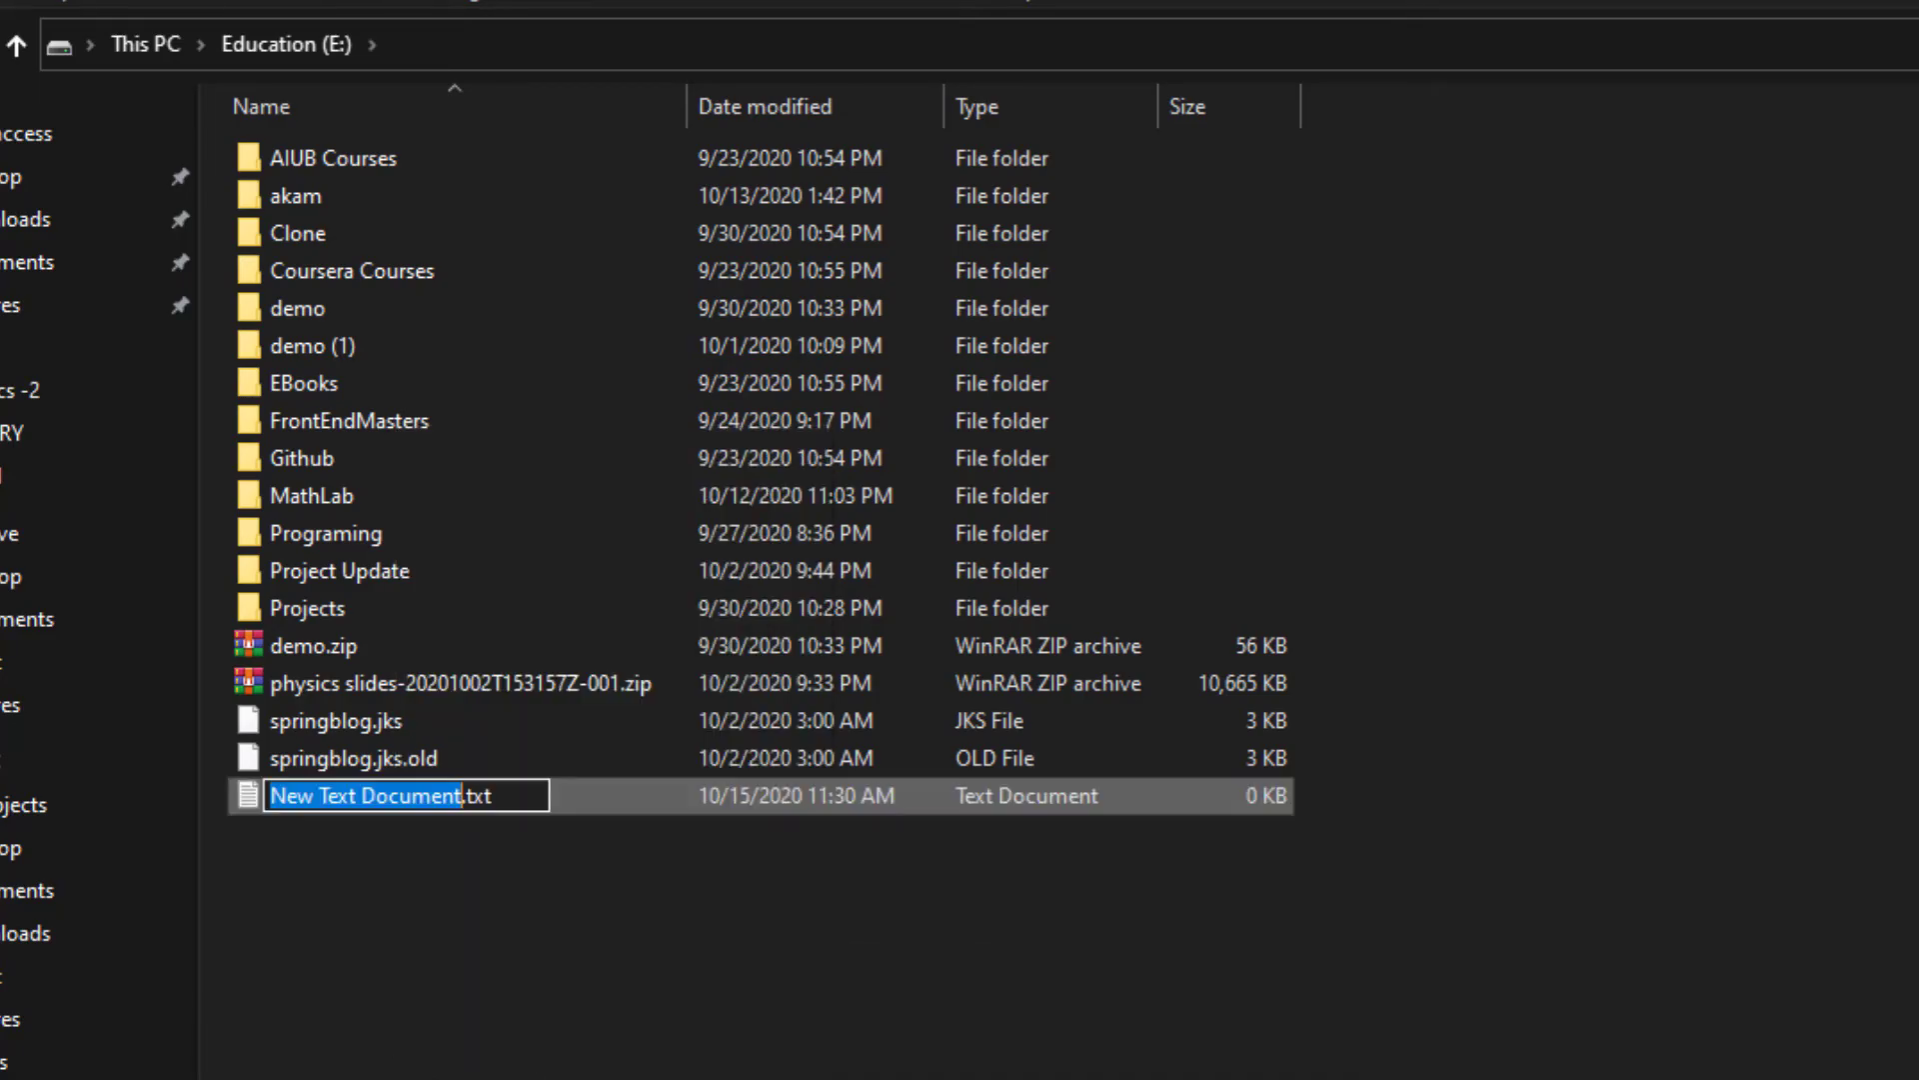
pyautogui.write('myFirstJava')
pyautogui.press('Right')
pyautogui.press('Right')
pyautogui.press('Right')
pyautogui.press('BackSpace')
pyautogui.press('BackSpace')
pyautogui.press('BackSpace')
pyautogui.write('jav')
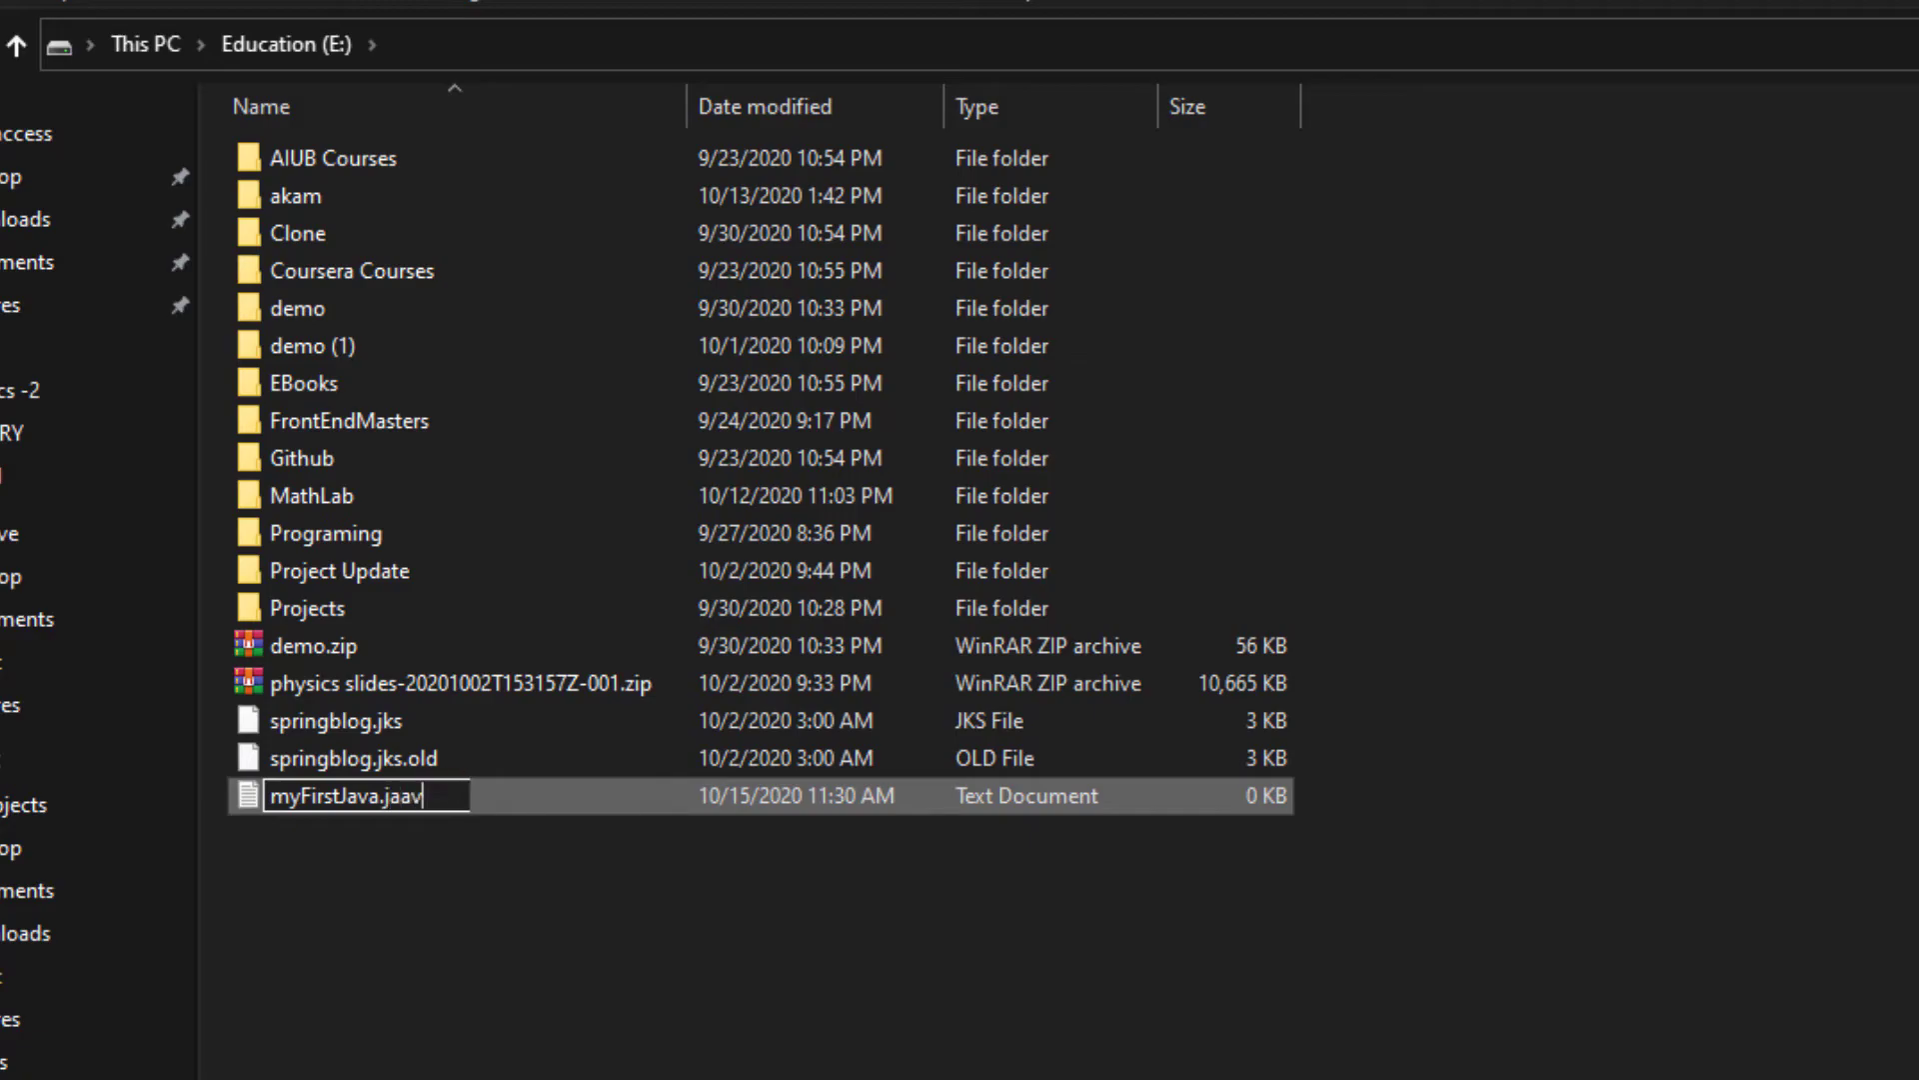
pyautogui.press('BackSpace')
pyautogui.write('va')
pyautogui.press('Return')
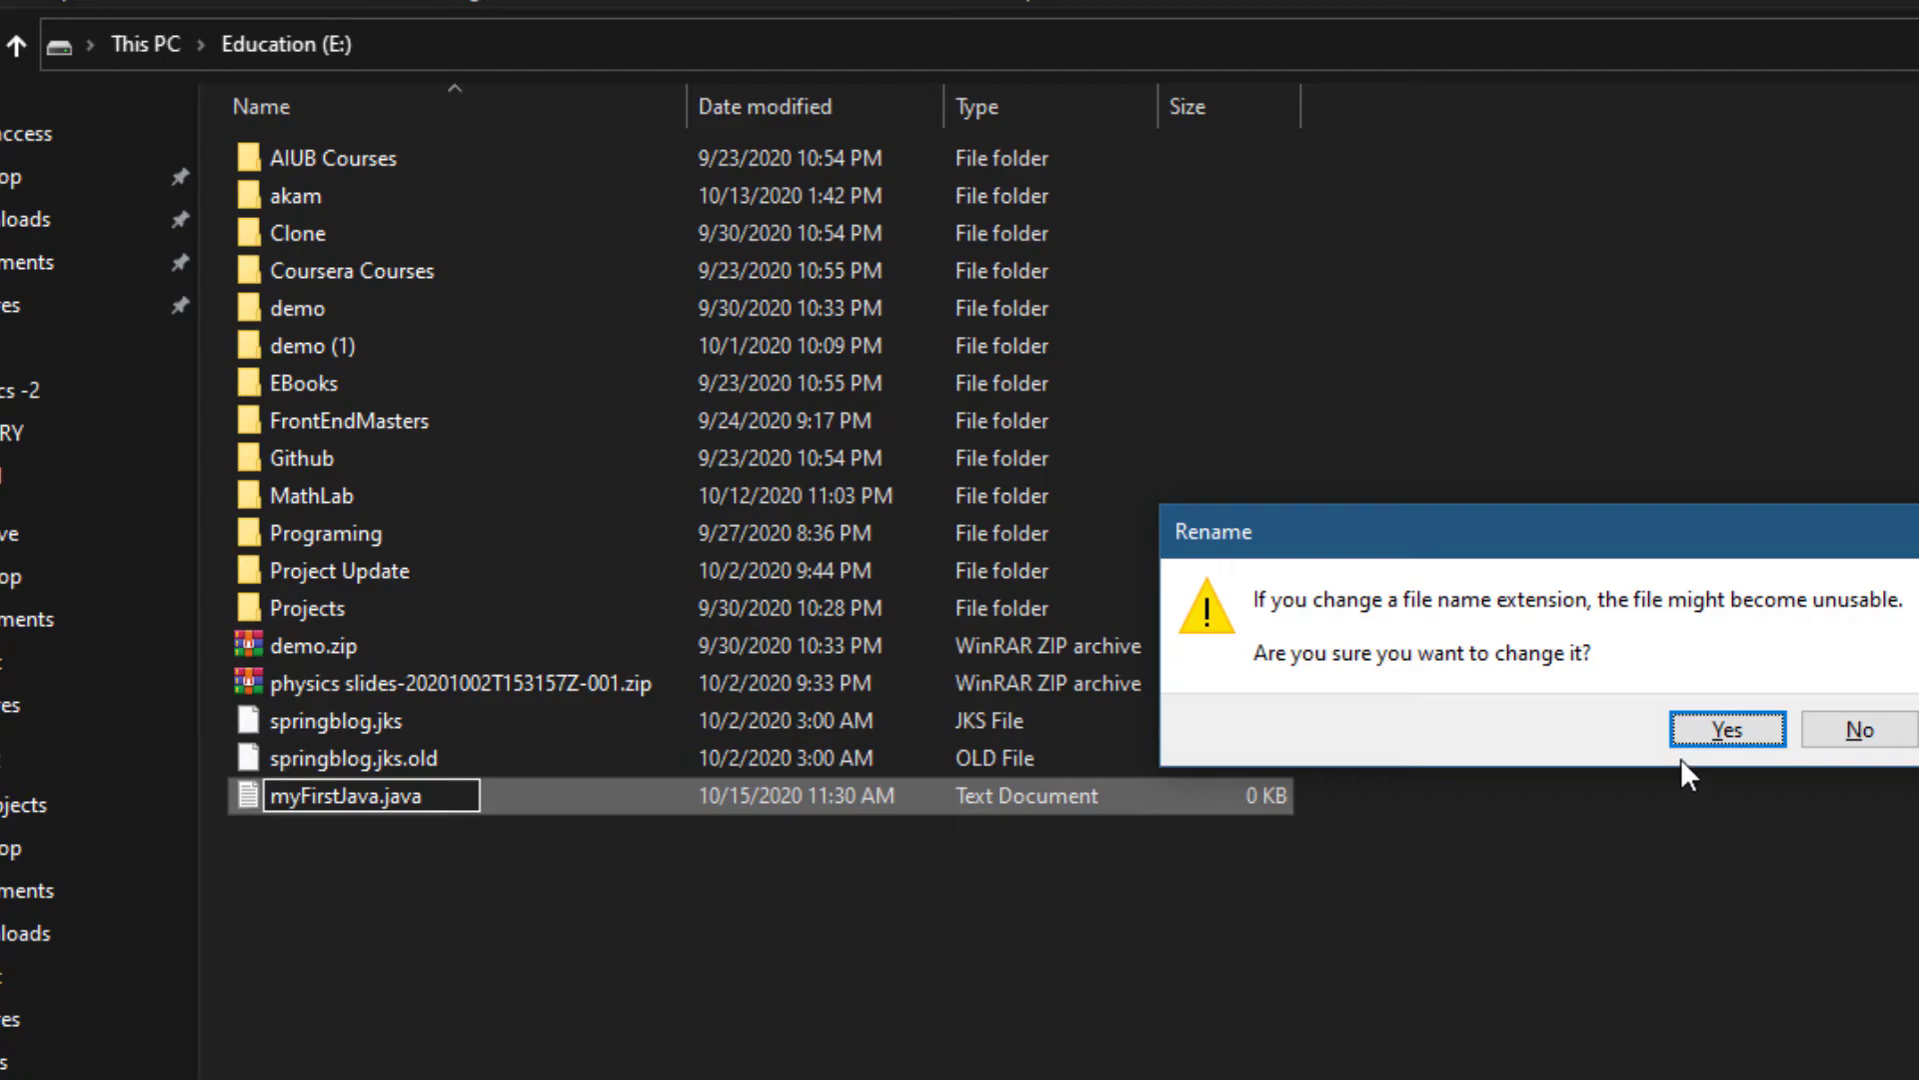
pyautogui.click(1705, 735)
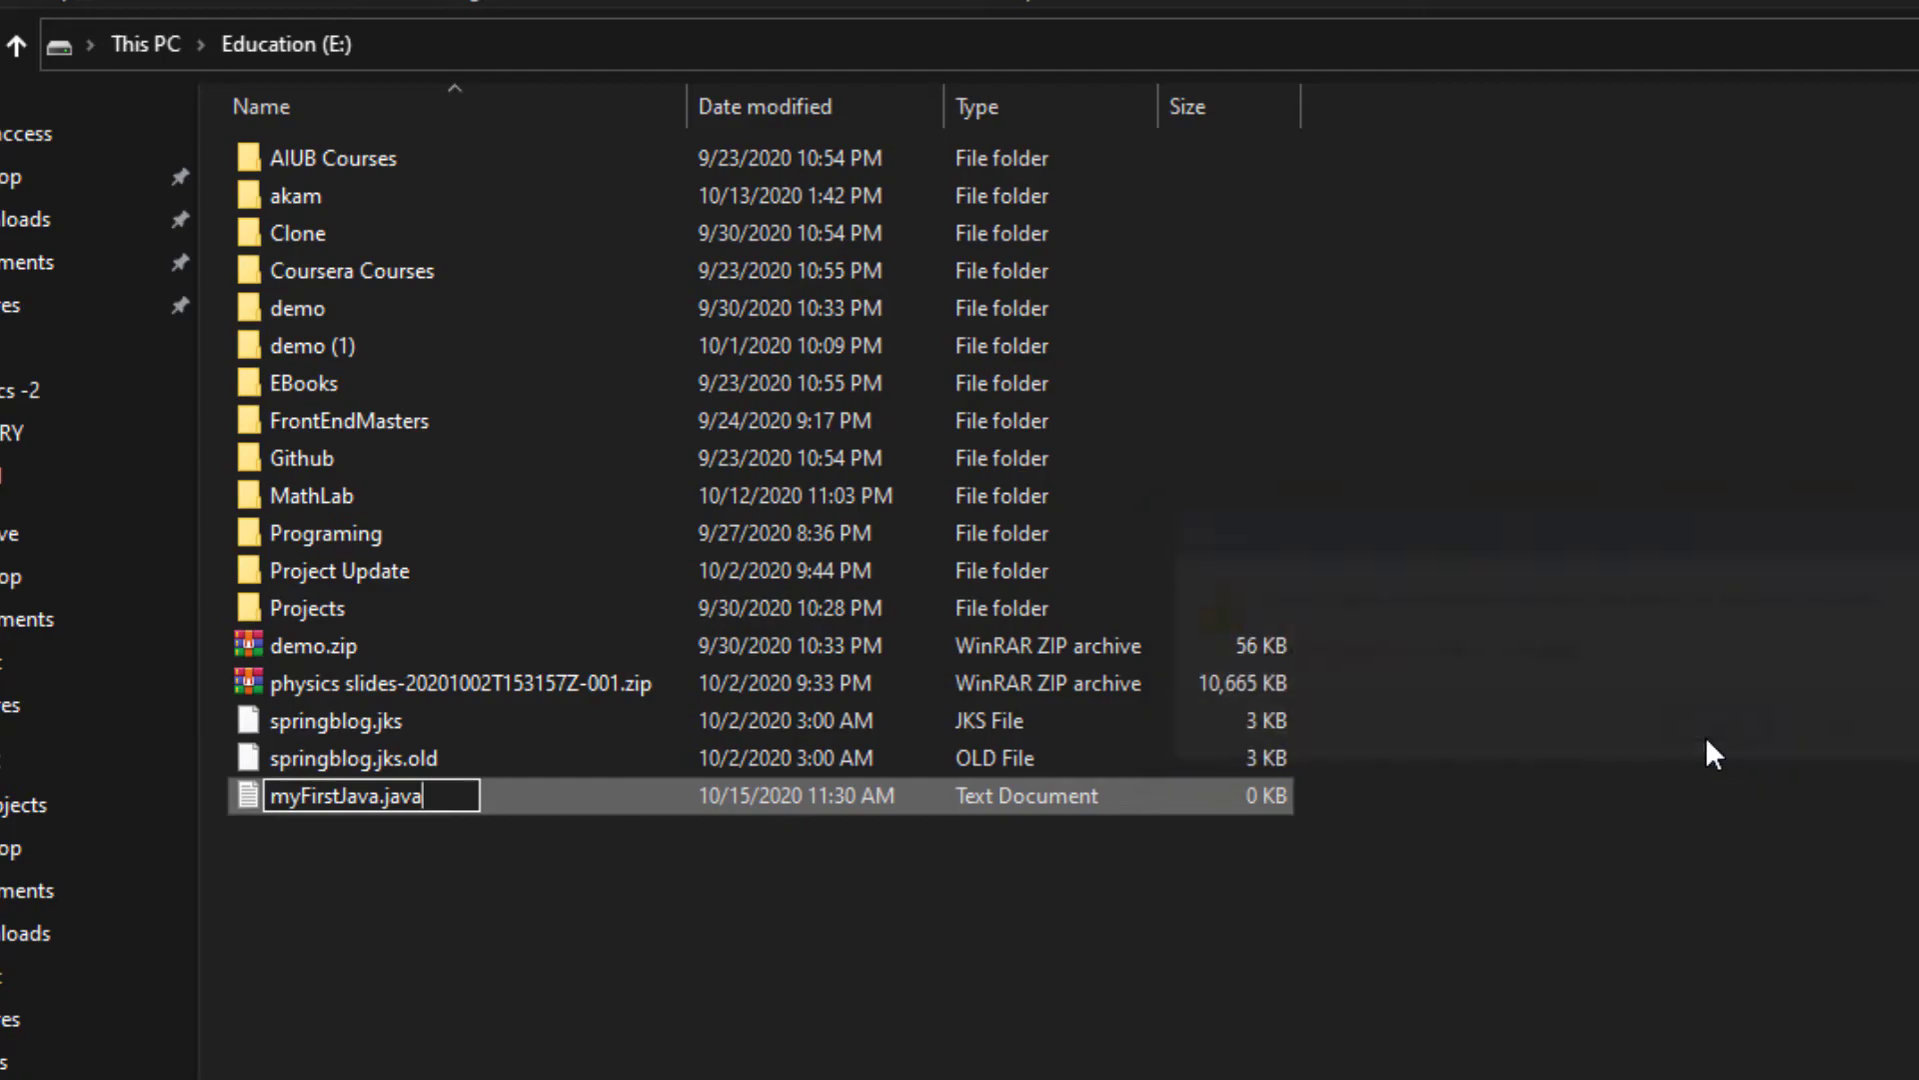
# Open myFirstJava.java in Notepad++.
pyautogui.rightClick(553, 790)
pyautogui.press('Escape')
pyautogui.rightClick(342, 530)
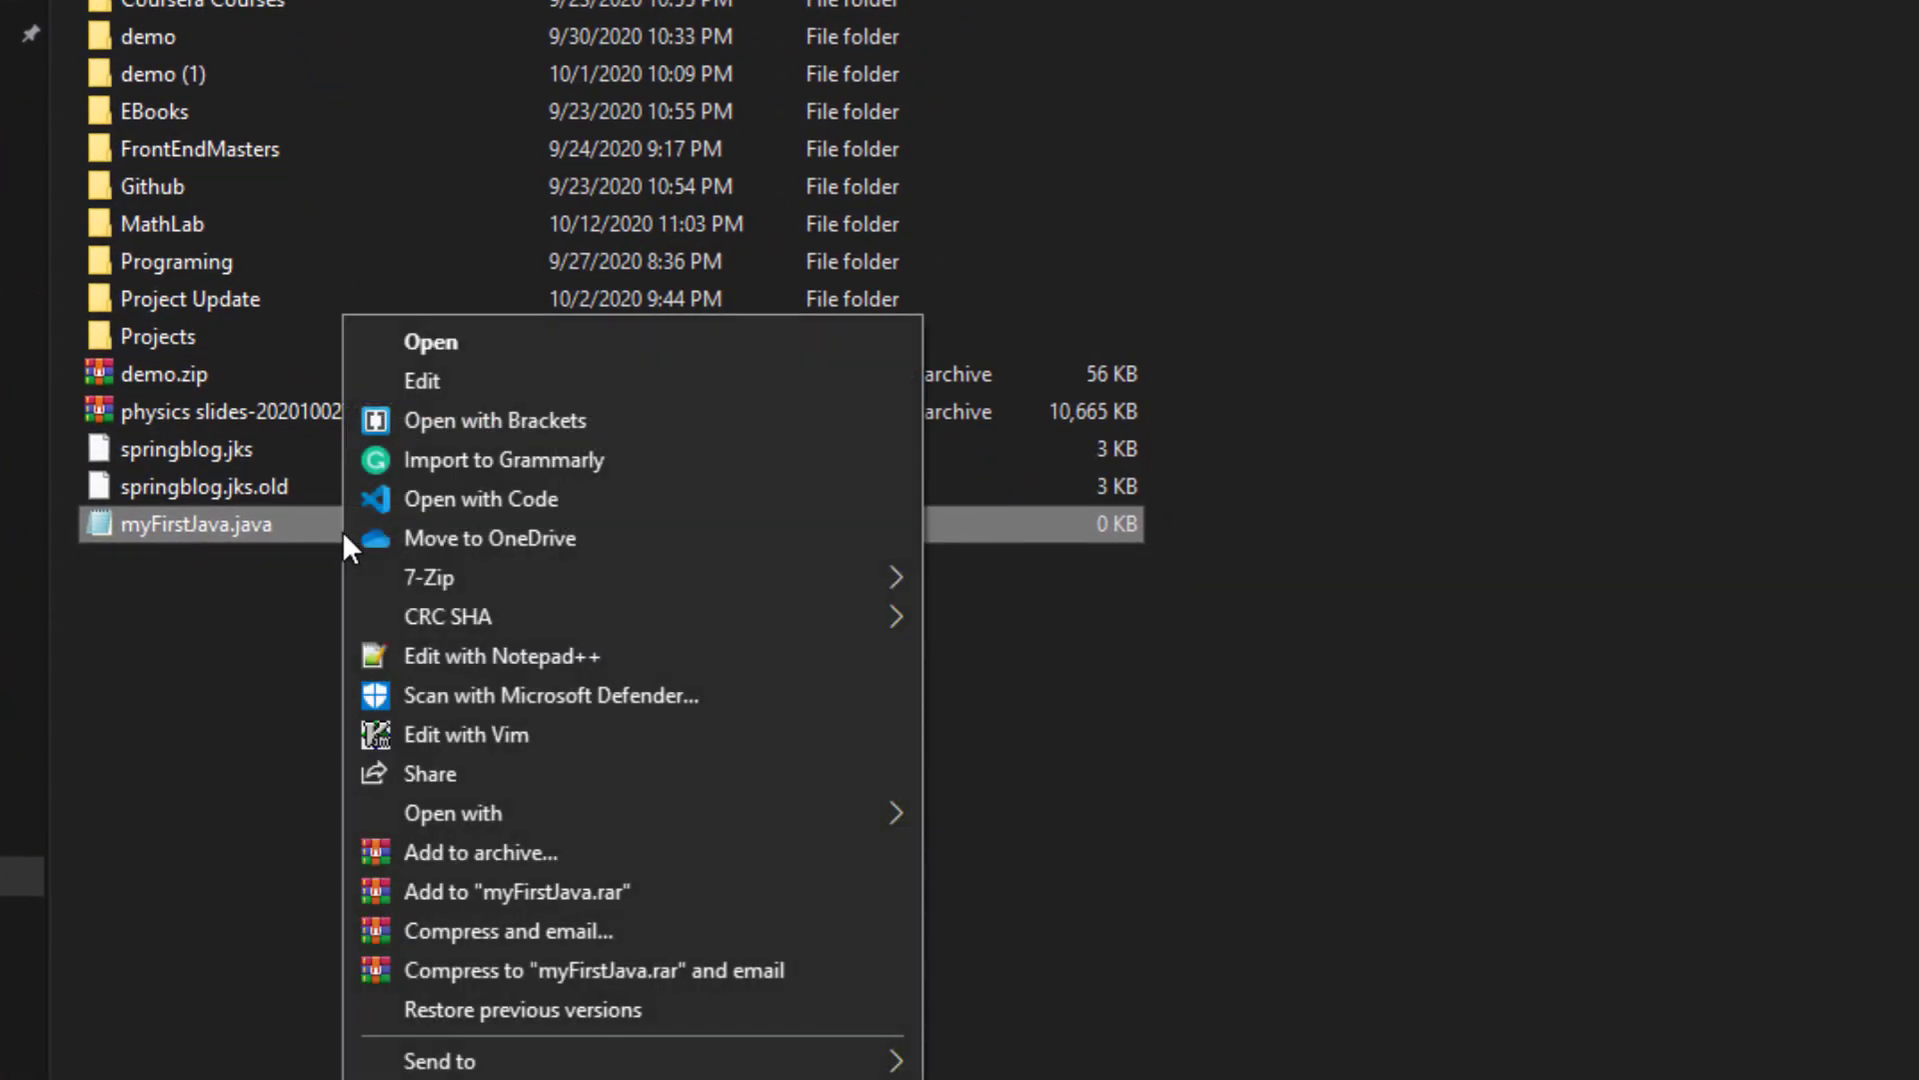
pyautogui.click(476, 656)
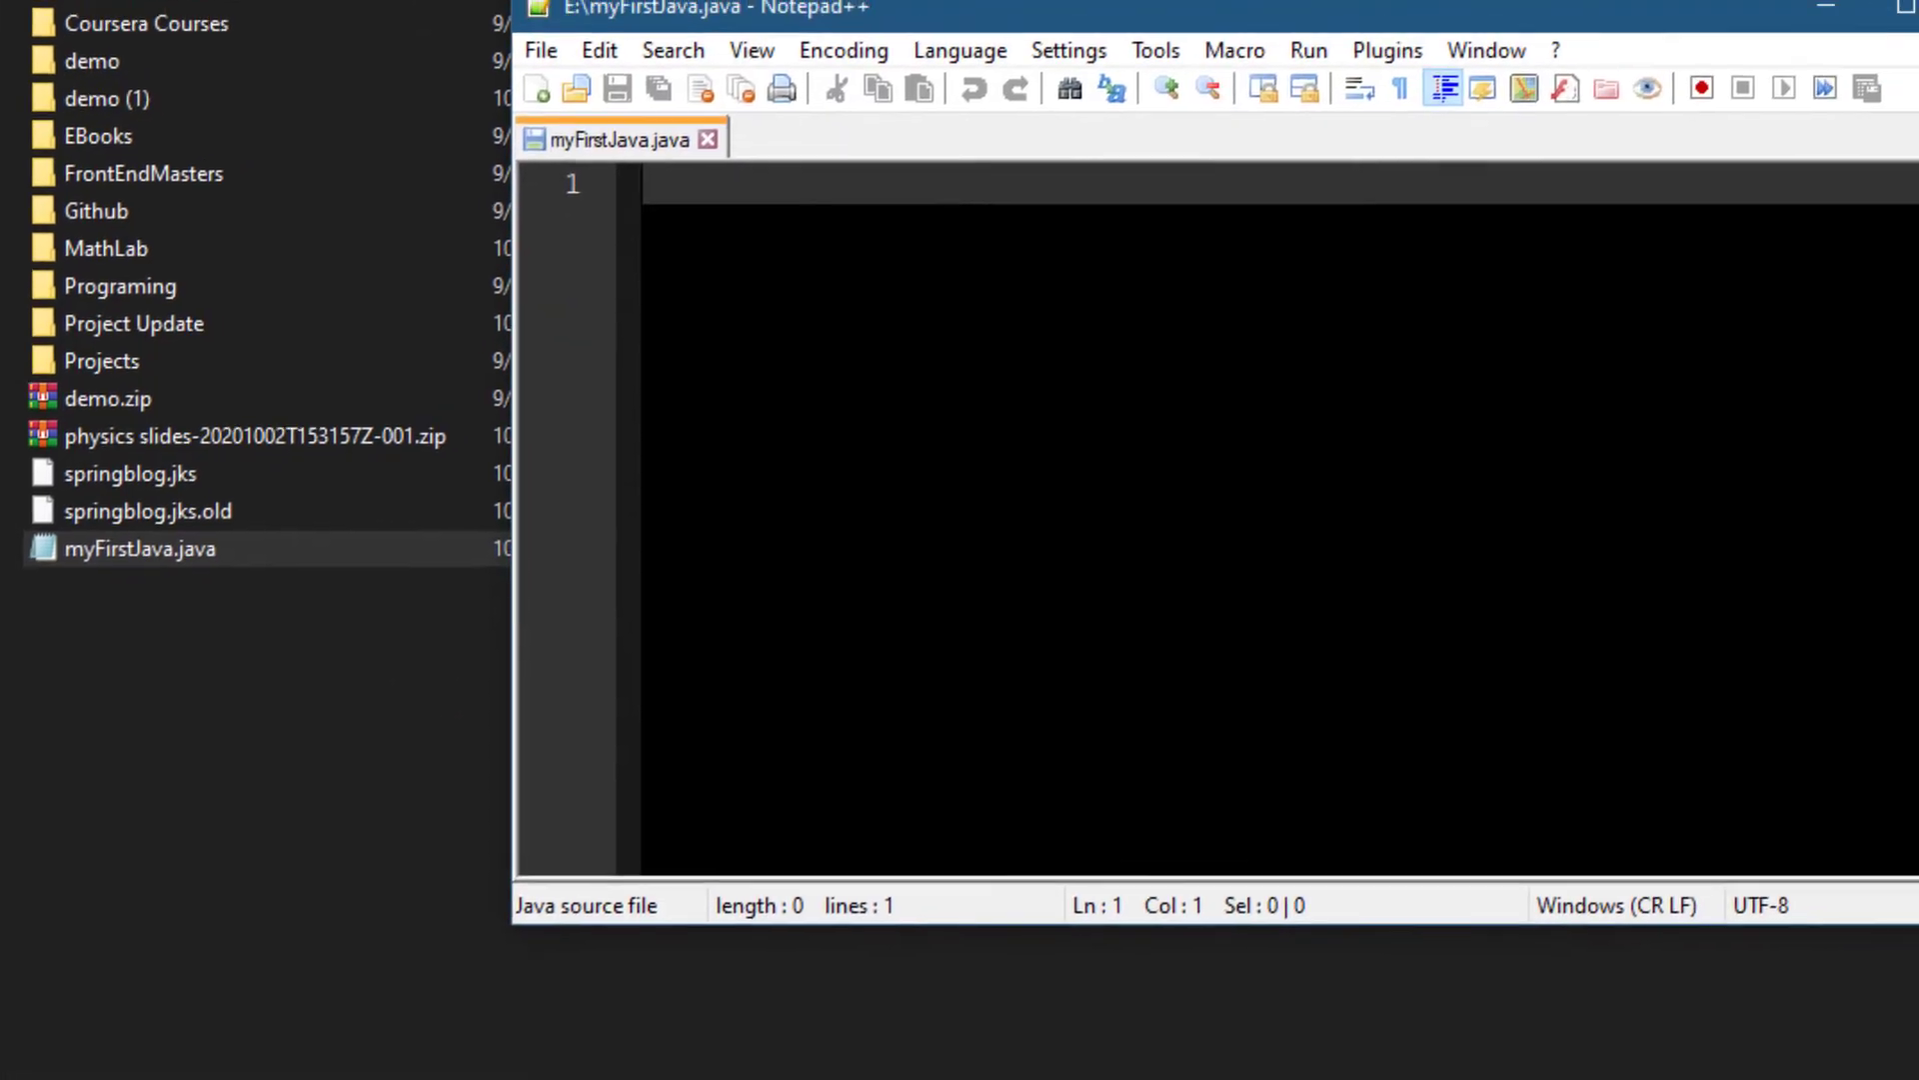
# Write and save a Main class printing "Hello Youtube" in myFirstJava.java, showing its E: folder.
pyautogui.write('clasz')
pyautogui.press('BackSpace')
pyautogui.write('s')
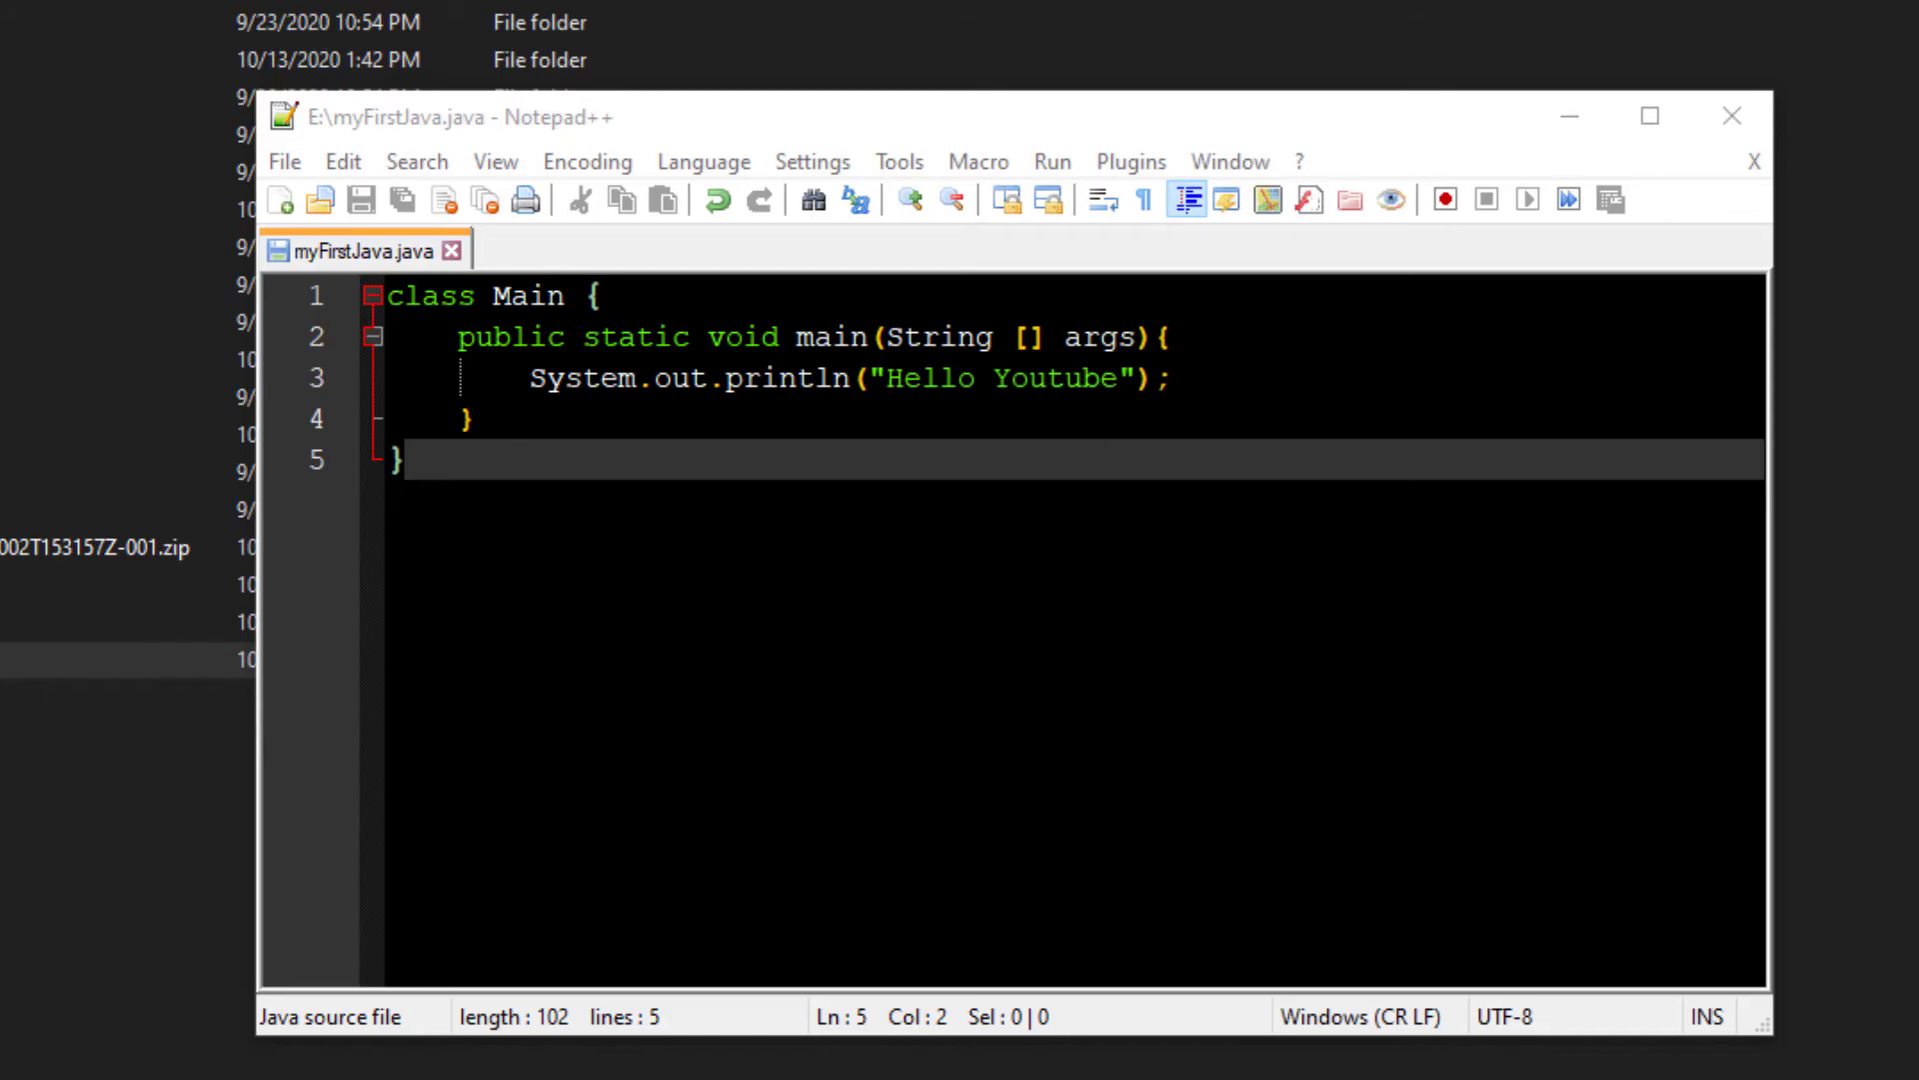
pyautogui.rightClick(364, 250)
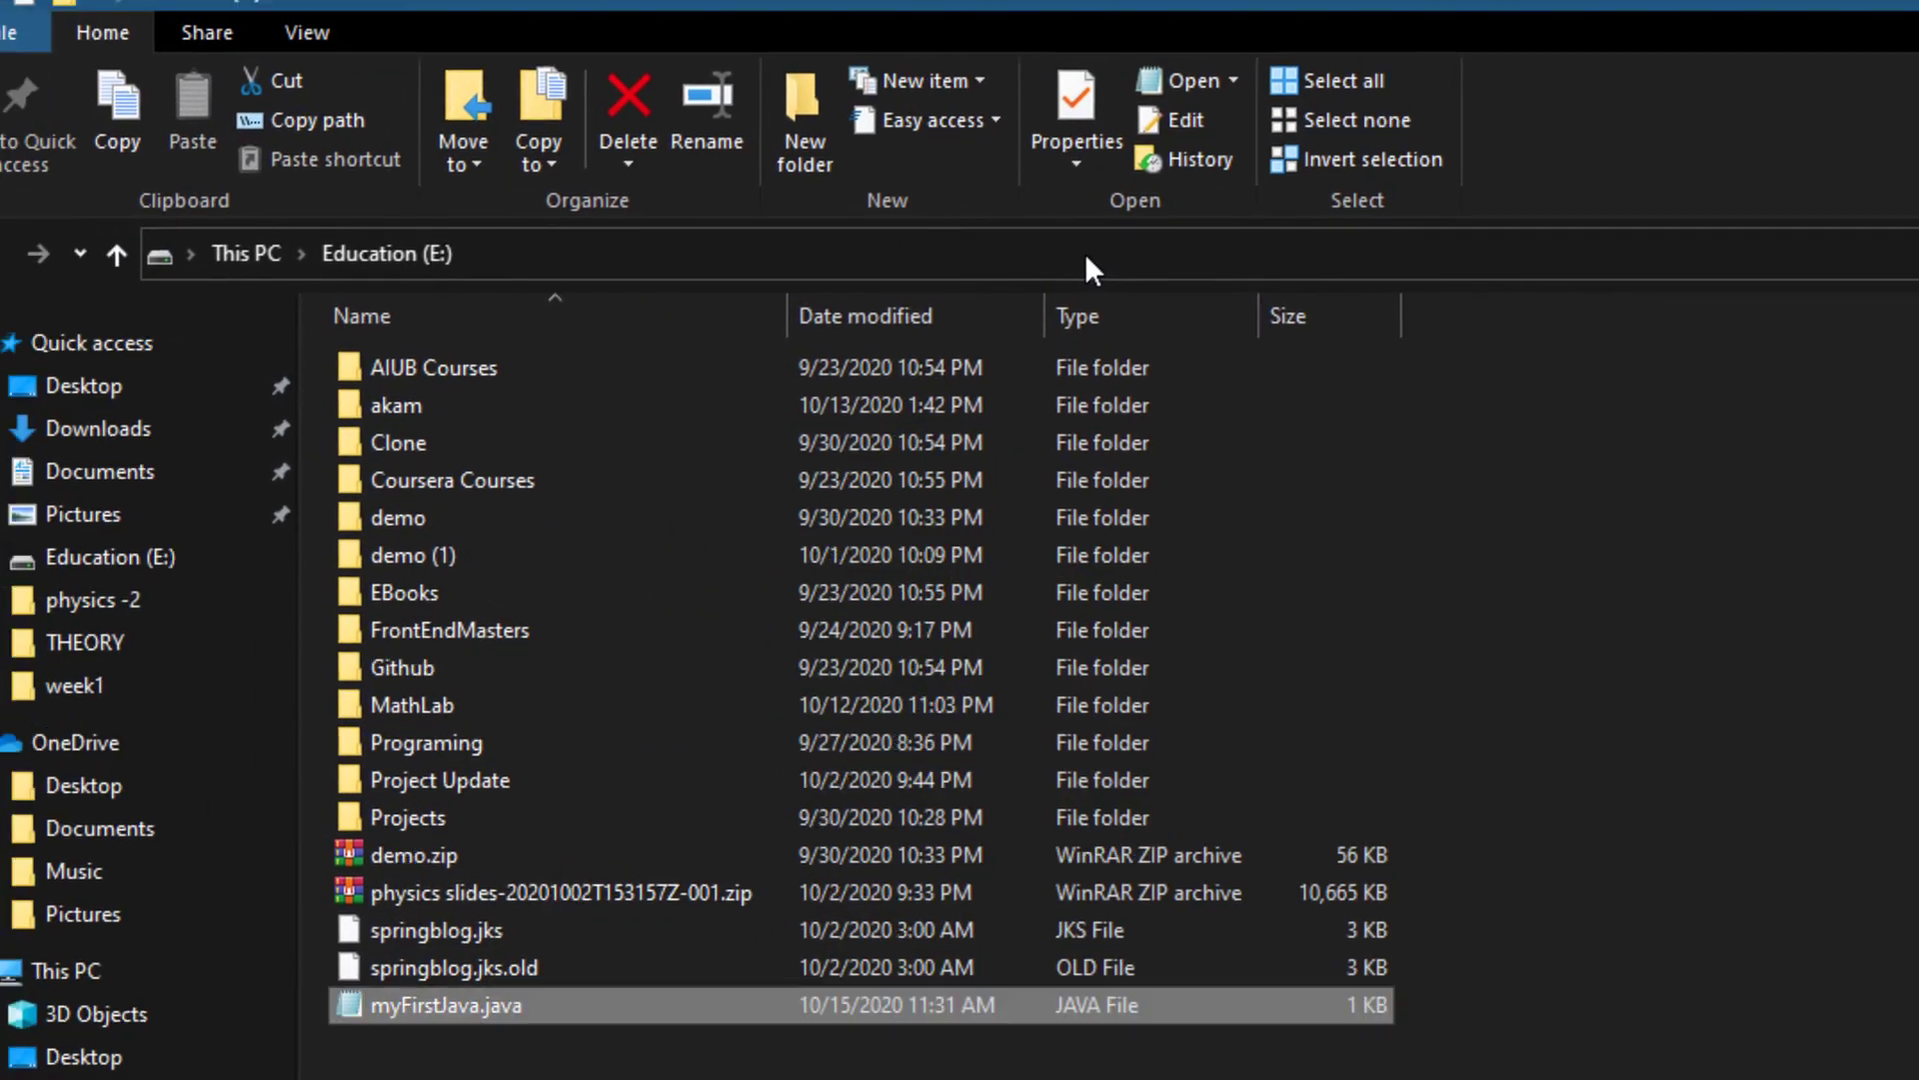
pyautogui.click(1087, 258)
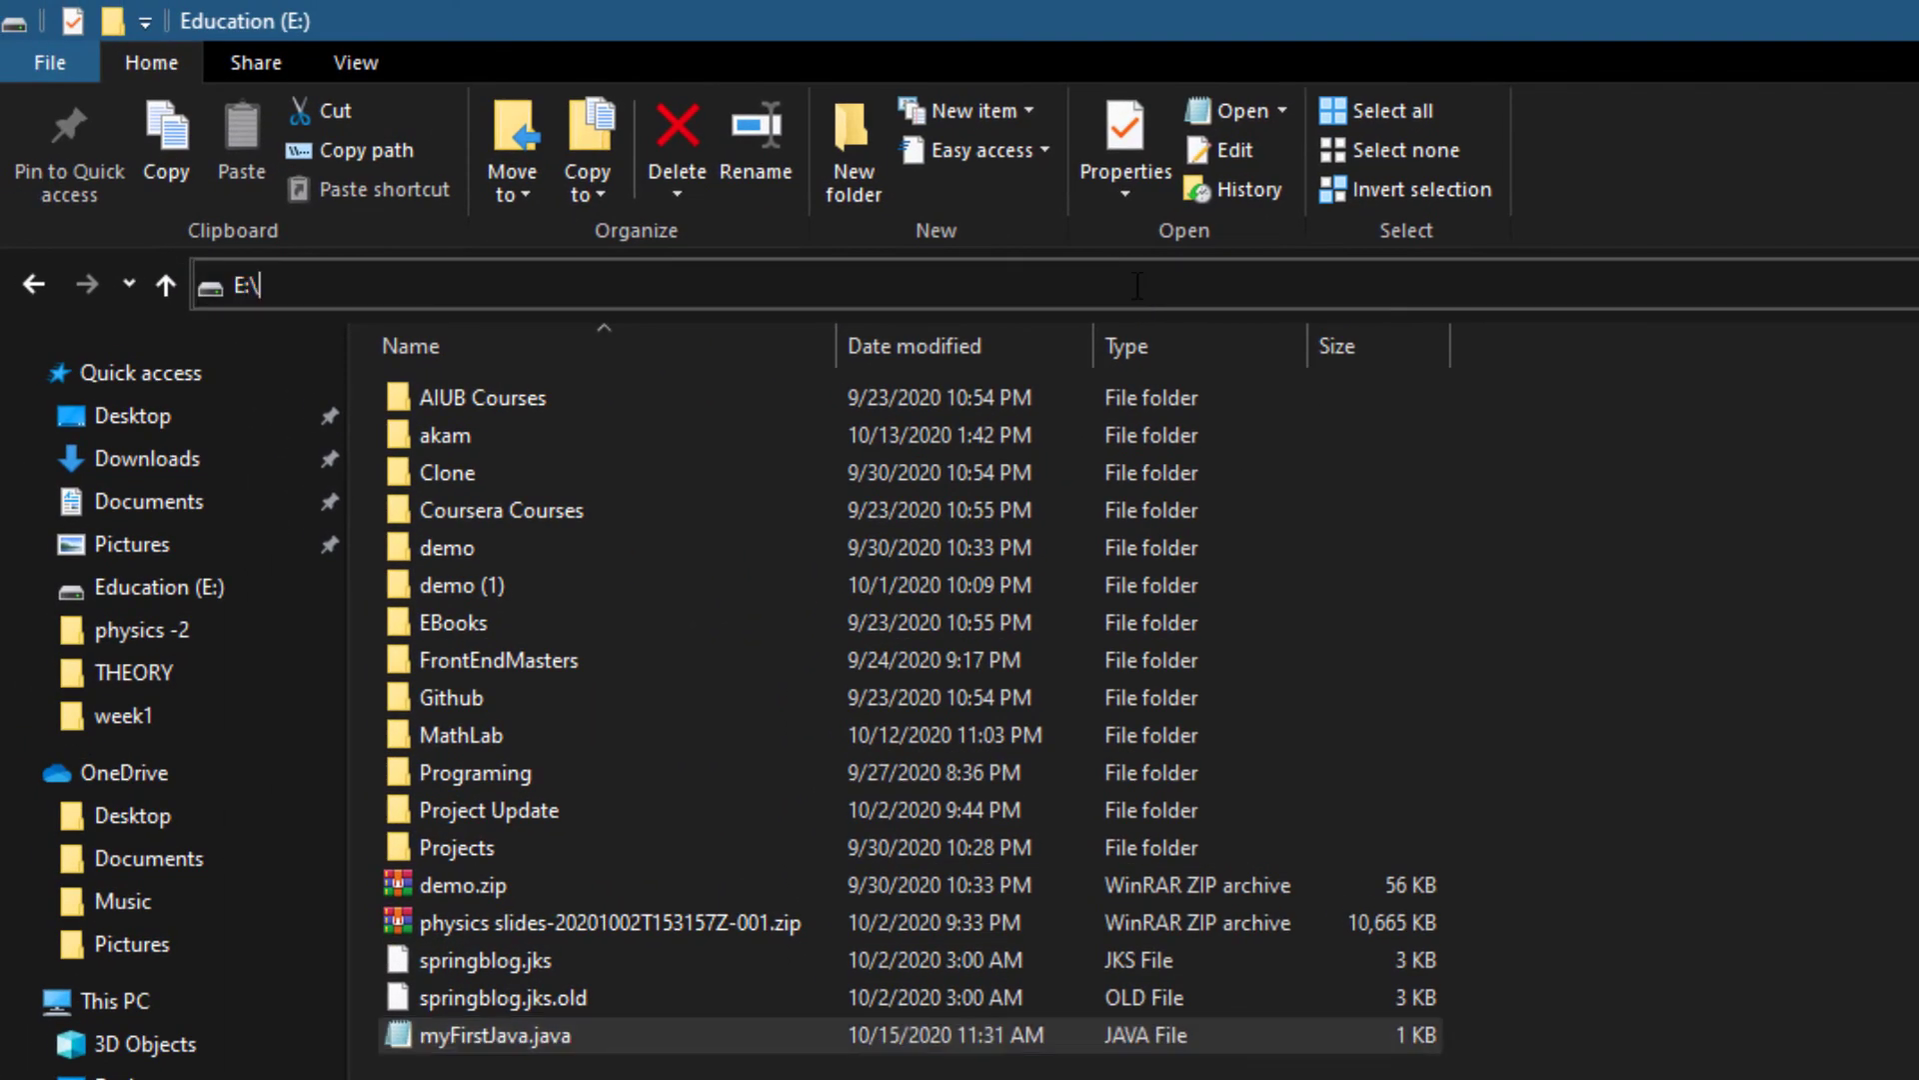
# Open a command prompt in E: and compile myFirstJava.java with javac.
pyautogui.click(509, 286)
pyautogui.write('cmd')
pyautogui.press('Return')
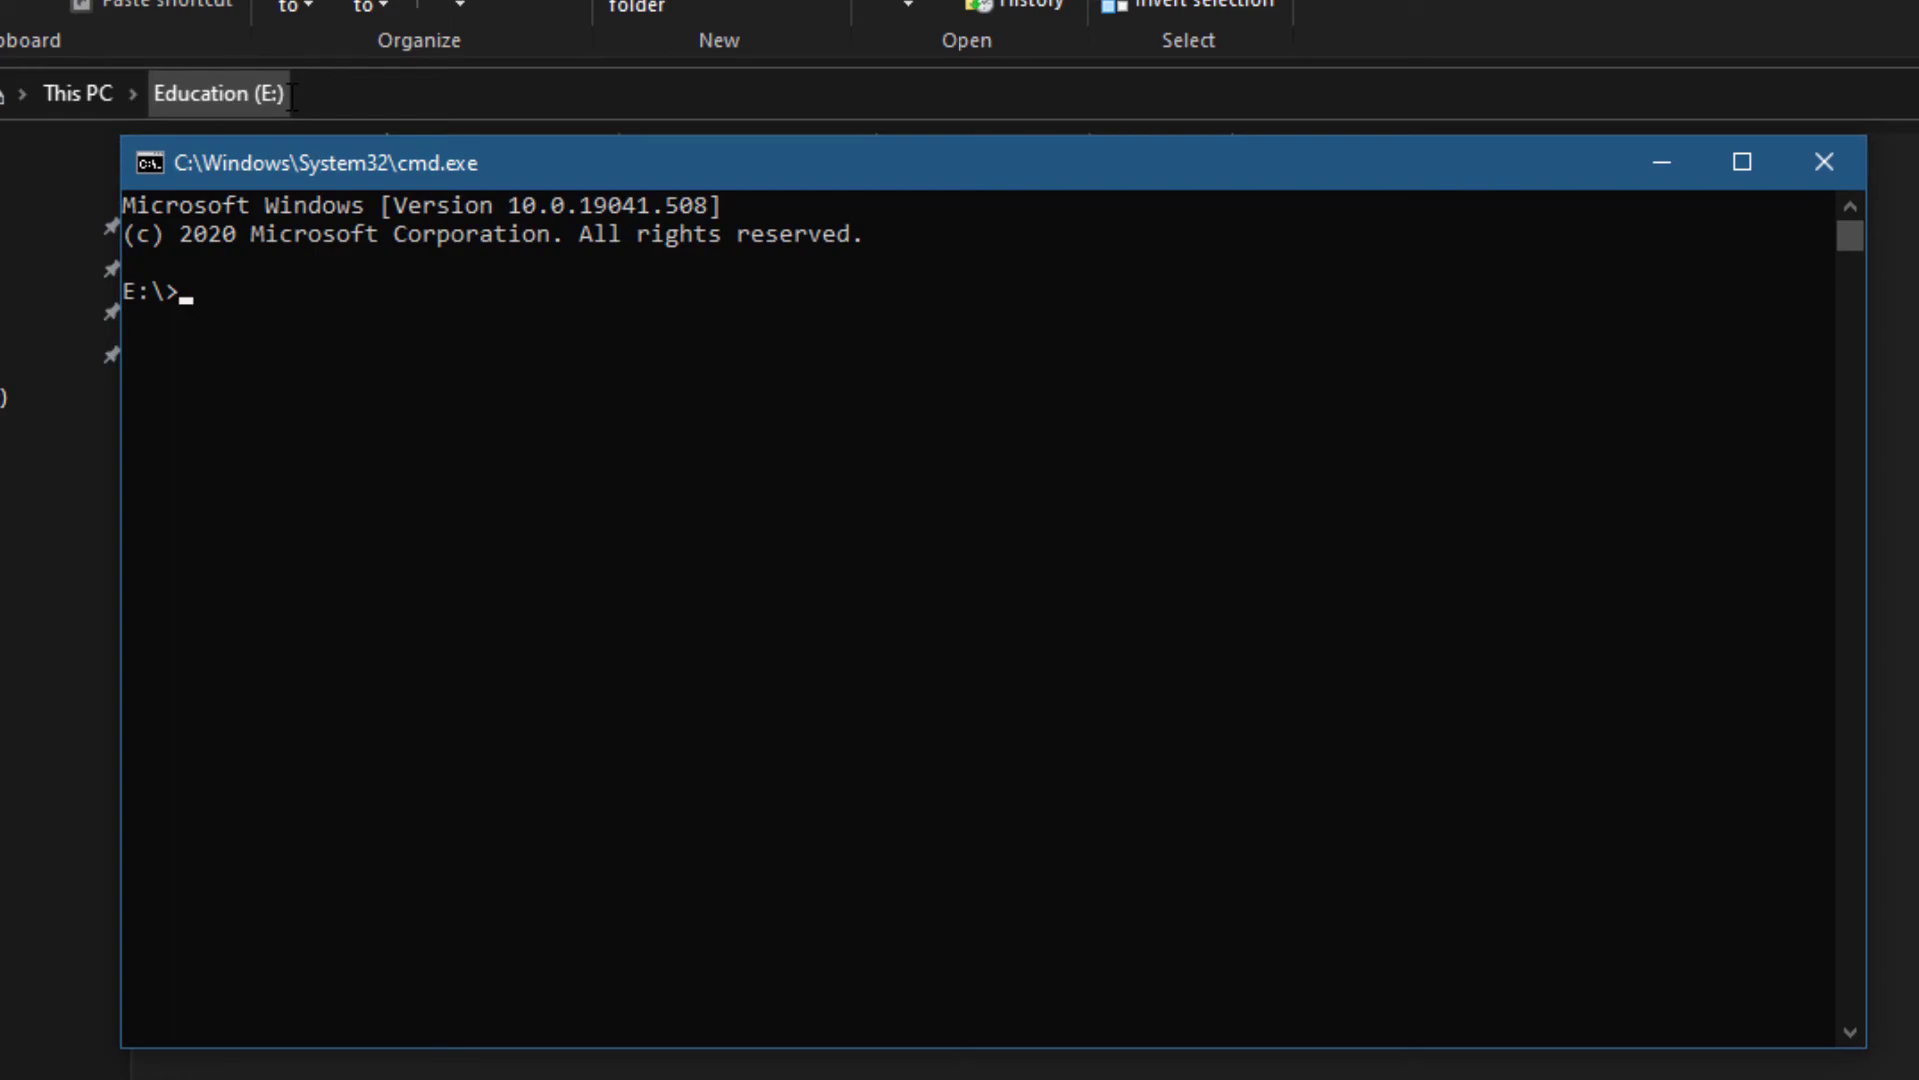
pyautogui.write('javac')
pyautogui.write(' my')
pyautogui.press('Tab')
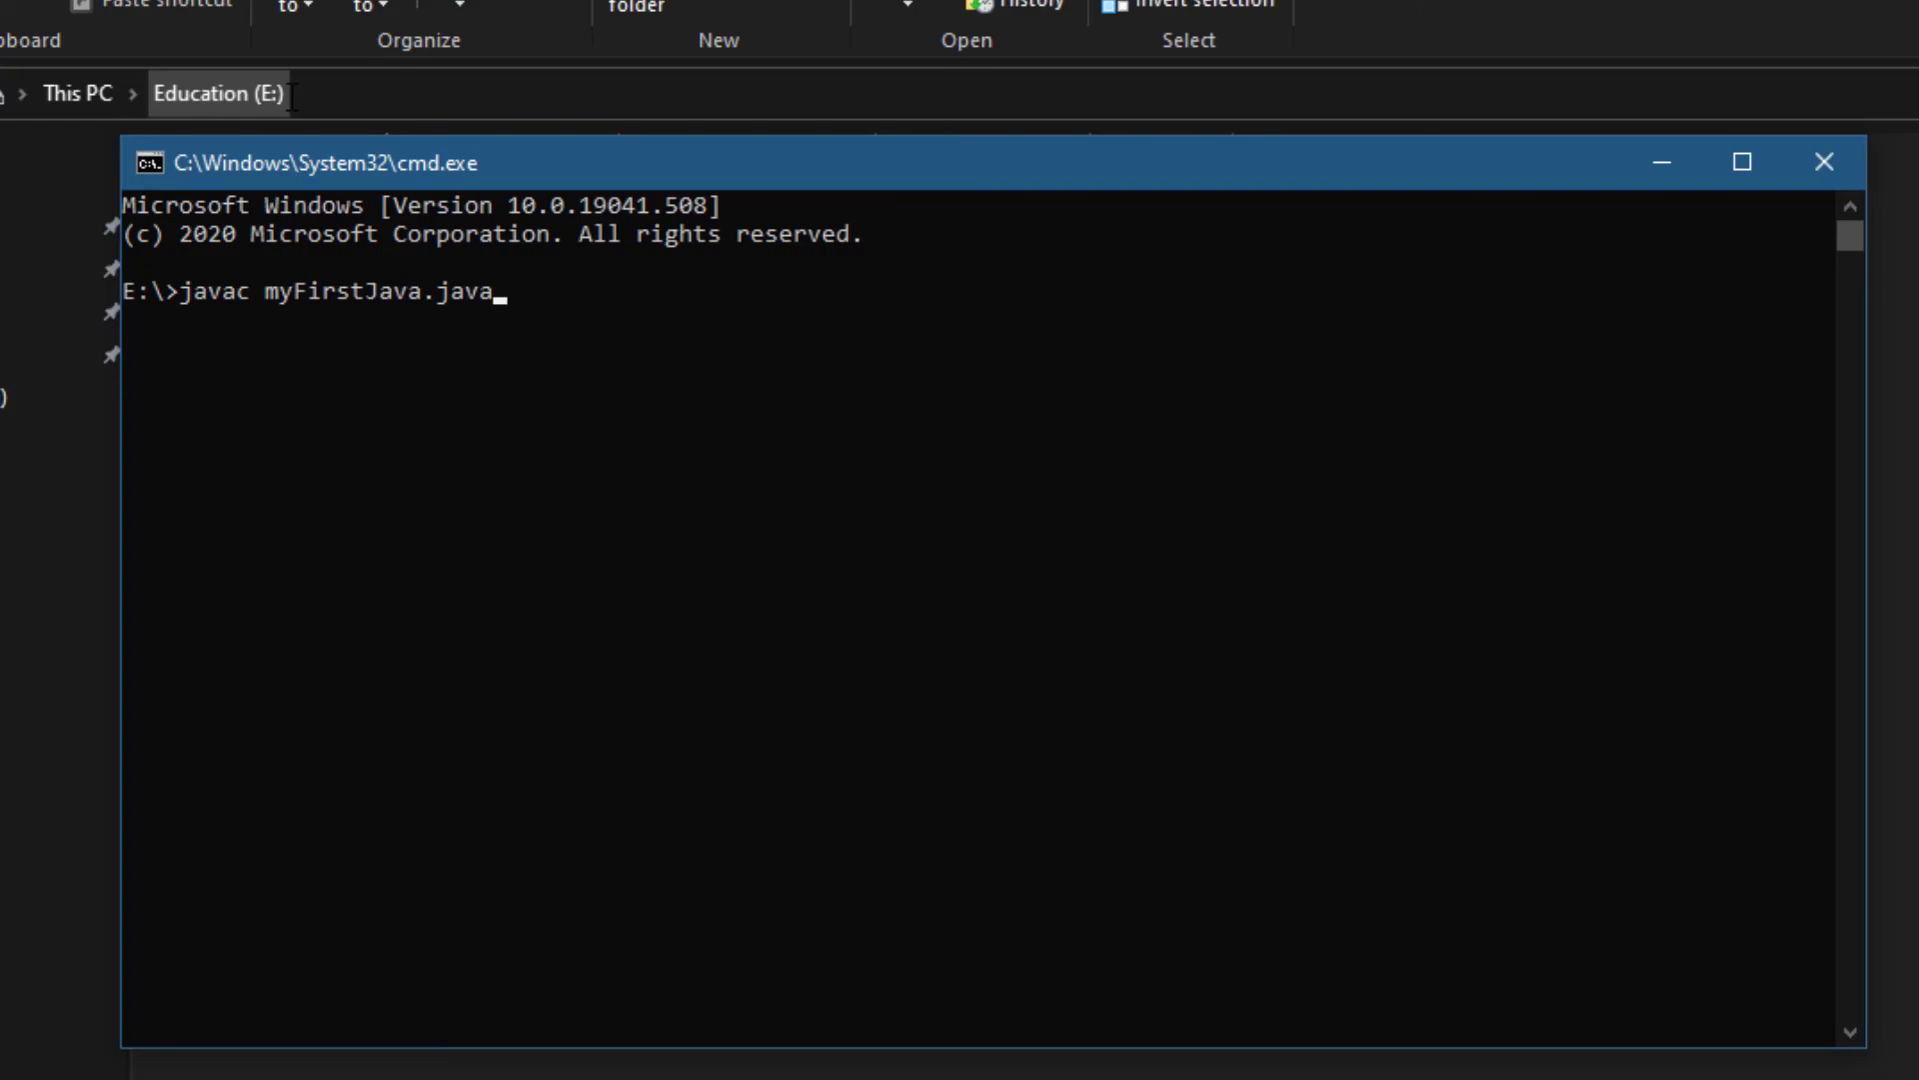
pyautogui.press('Return')
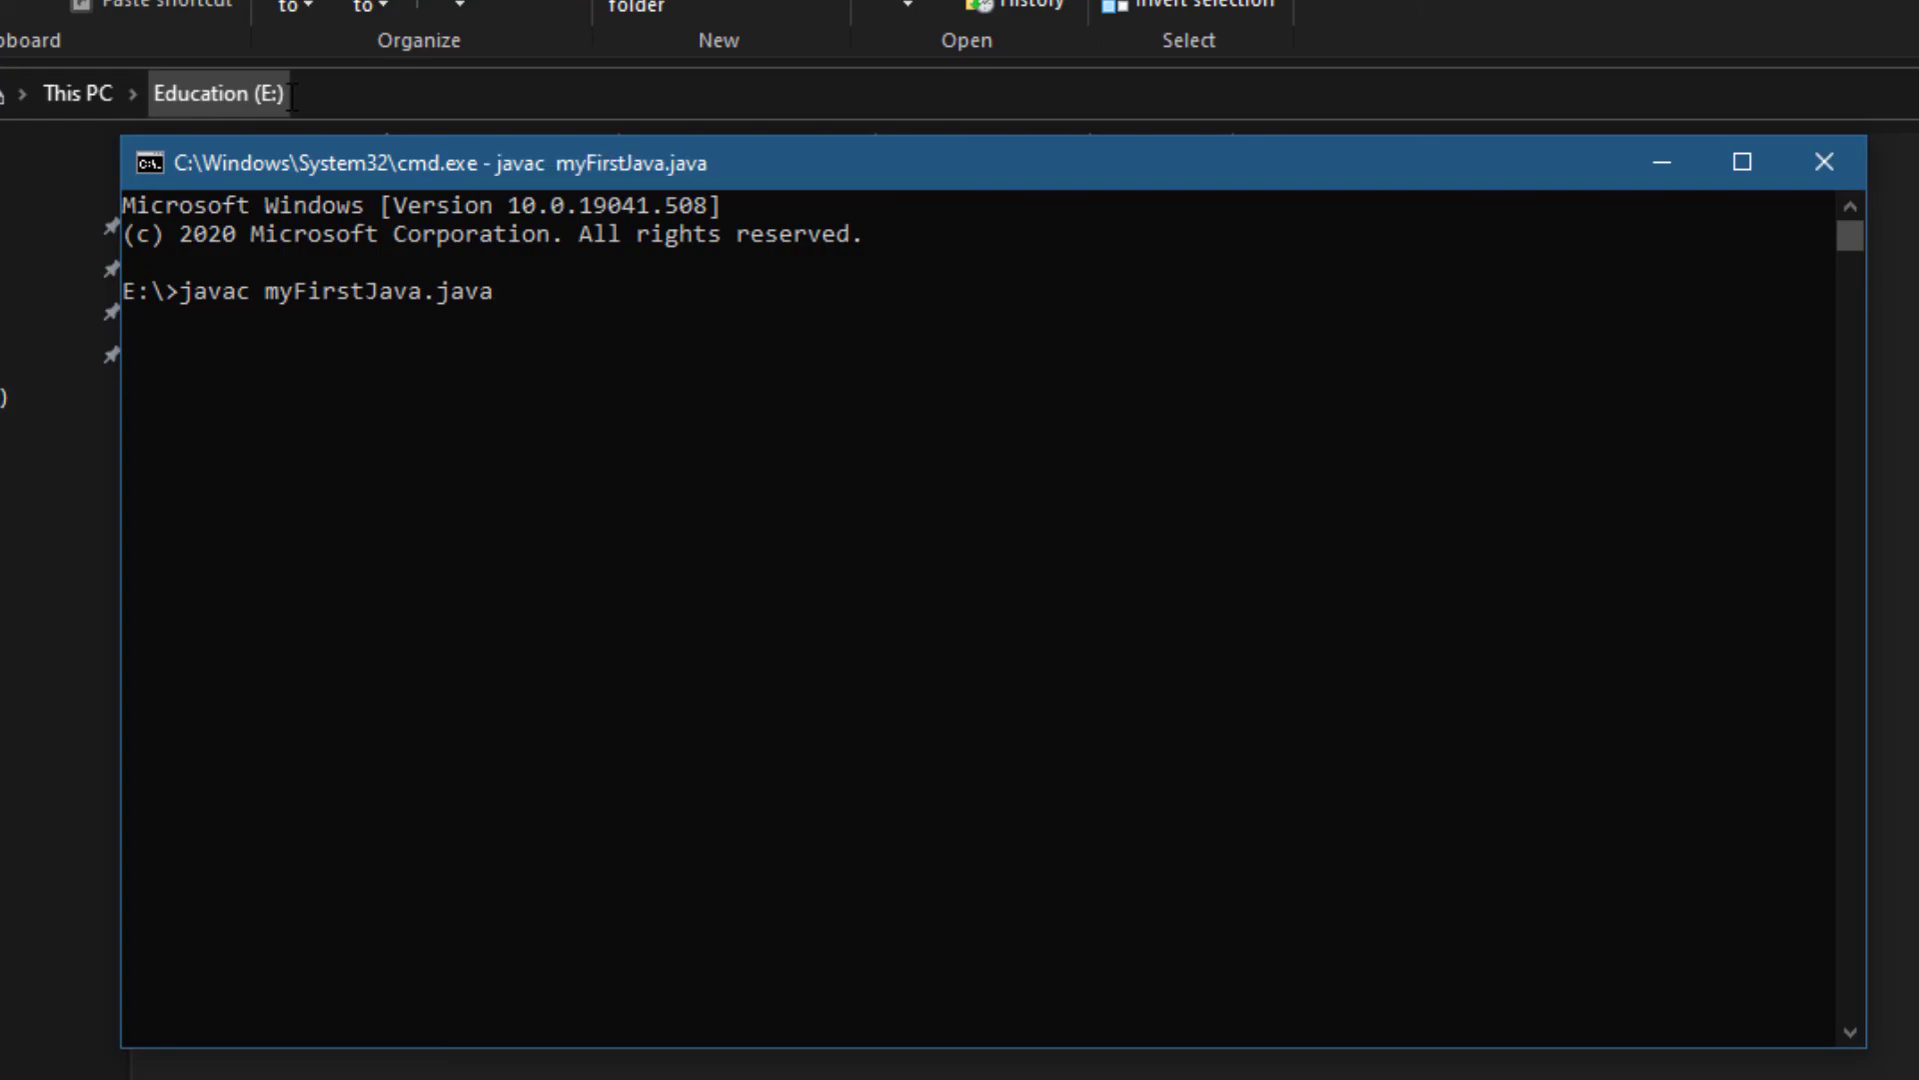
# Run java Main, printing "Hello Youtube".
pyautogui.write('java')
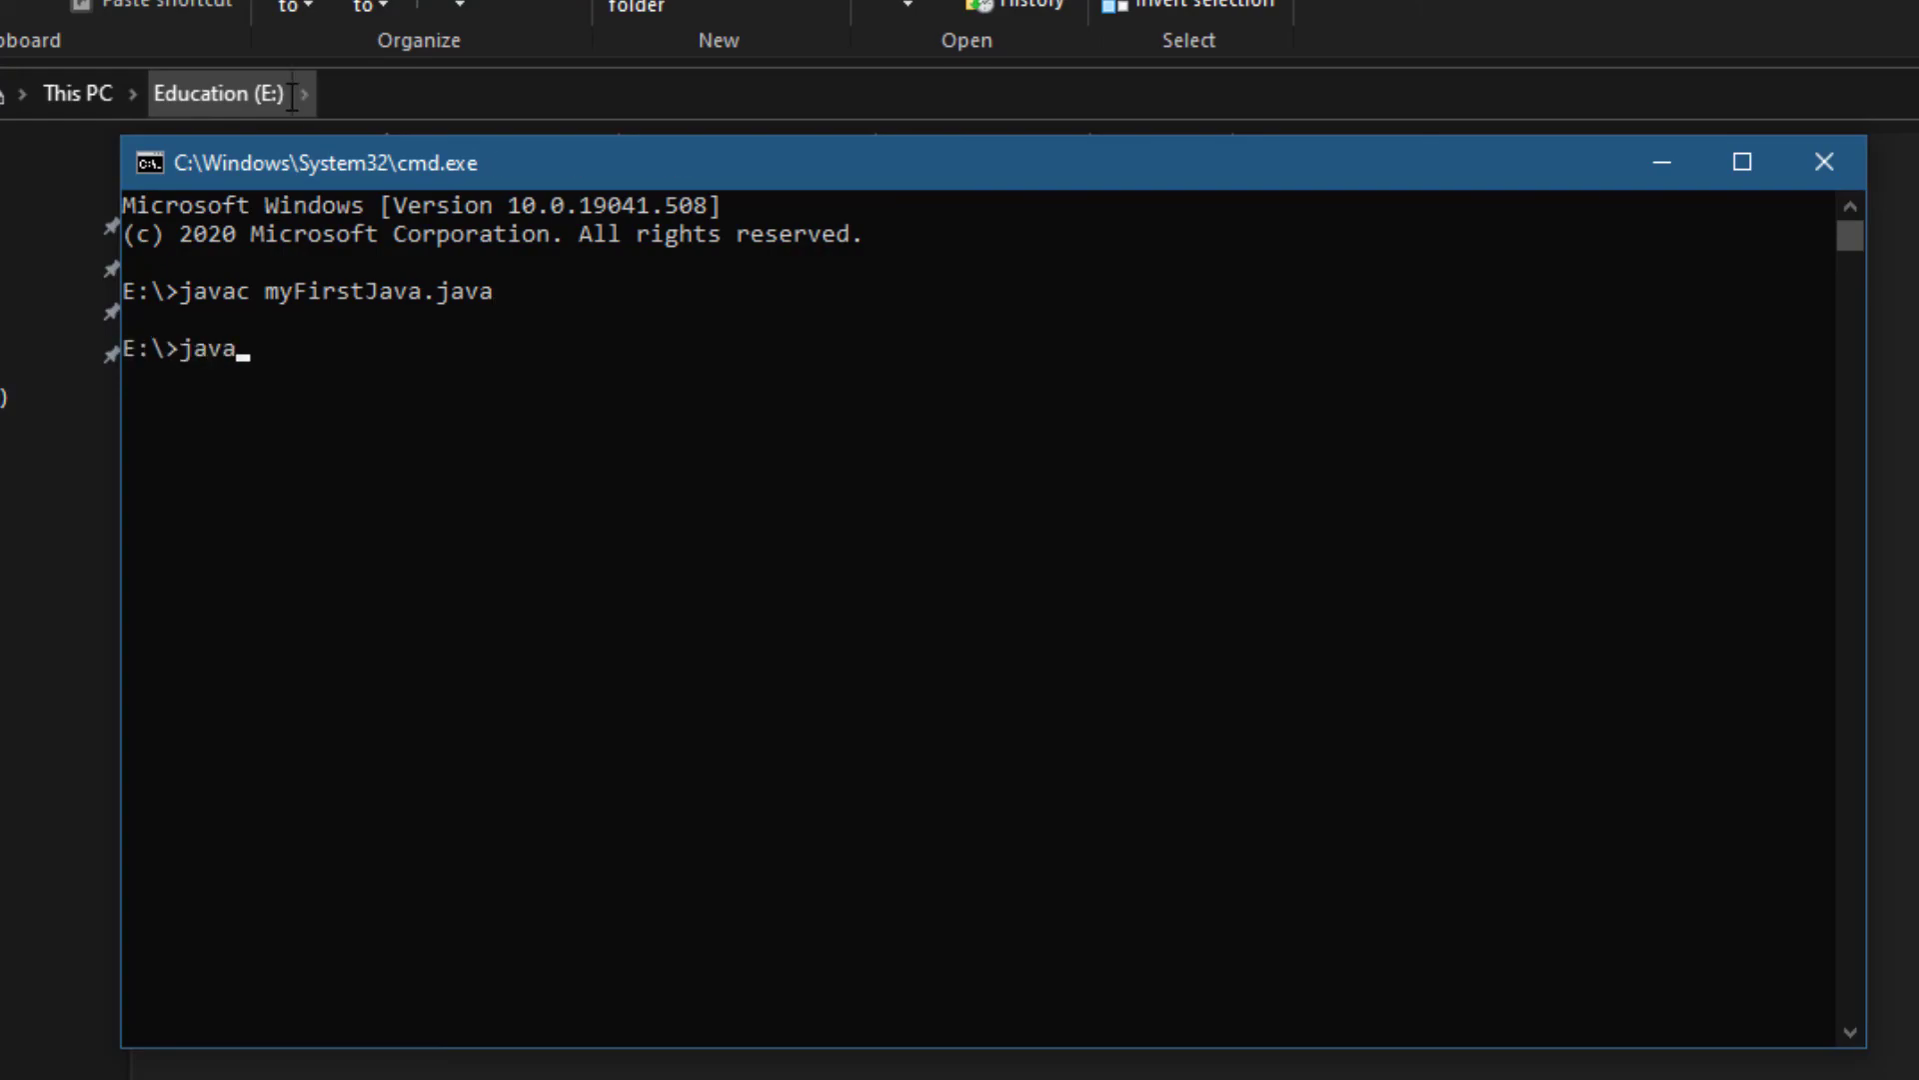
pyautogui.write('c myFirst')
pyautogui.press('BackSpace')
pyautogui.press('BackSpace')
pyautogui.press('BackSpace')
pyautogui.press('BackSpace')
pyautogui.press('BackSpace')
pyautogui.press('BackSpace')
pyautogui.press('BackSpace')
pyautogui.write('Main')
pyautogui.press('Return')
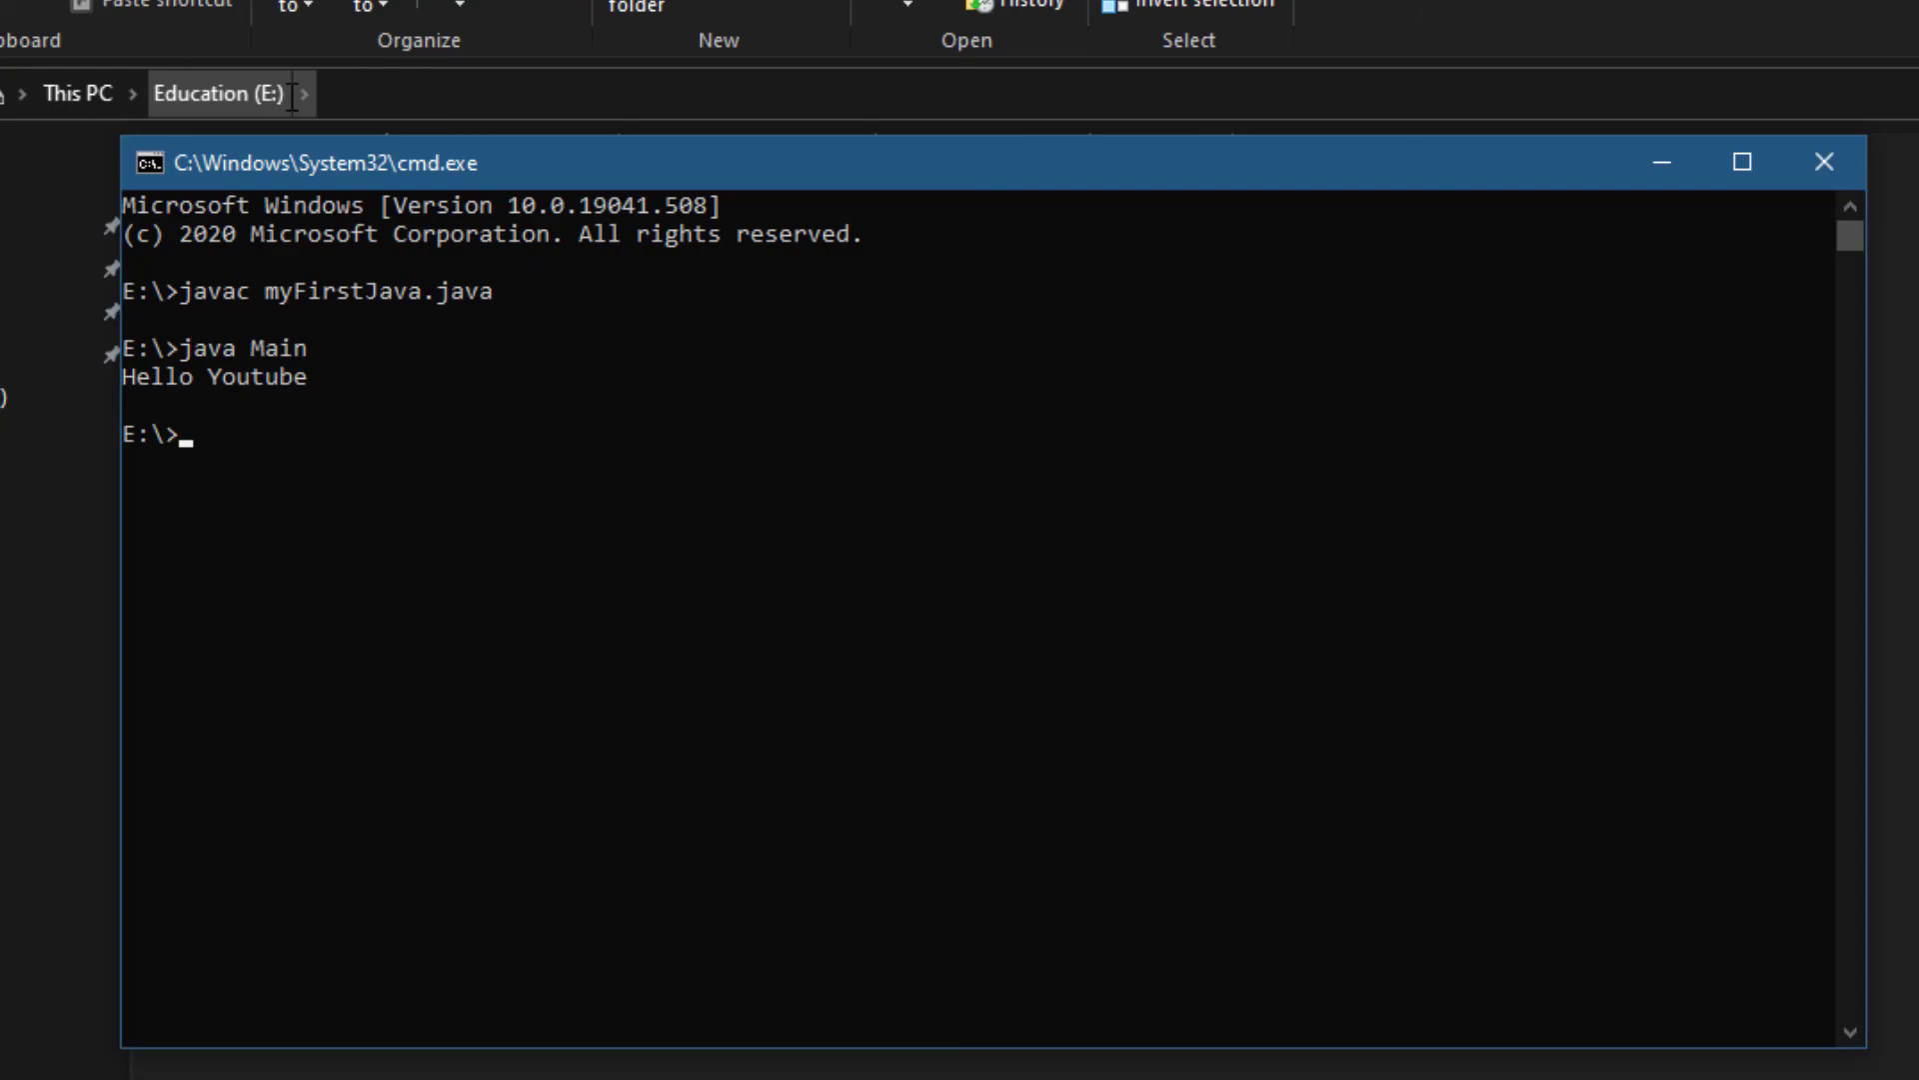